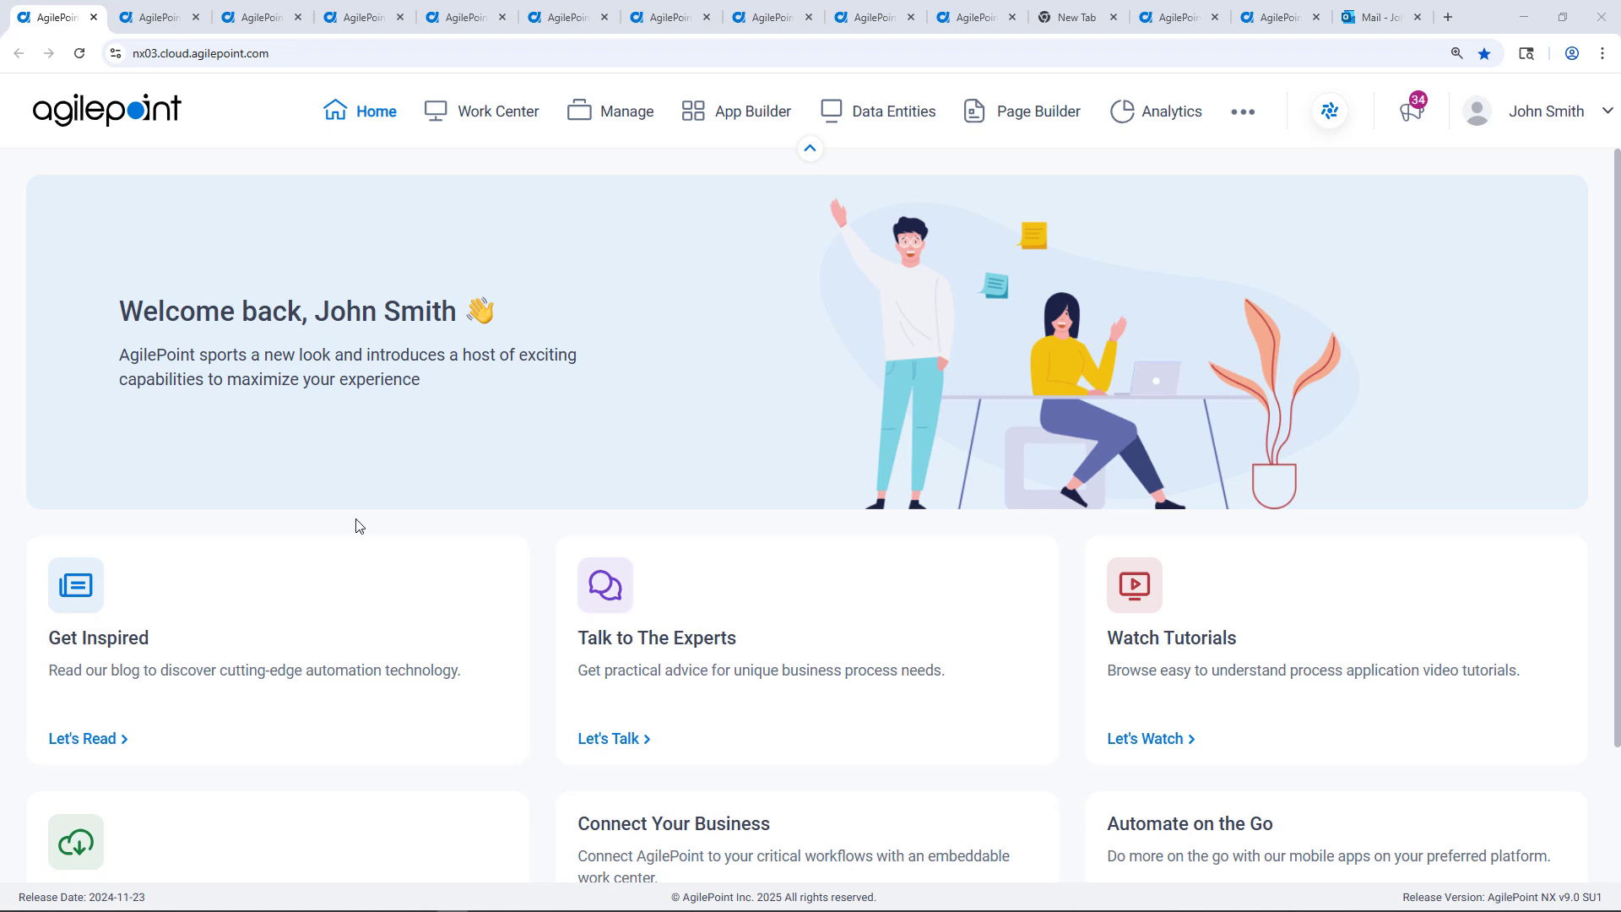
In the Customer data entity, review the settings offered for a new Numeric field and close them without saving.
{"action": "left_click", "coordinate": [163, 18]}
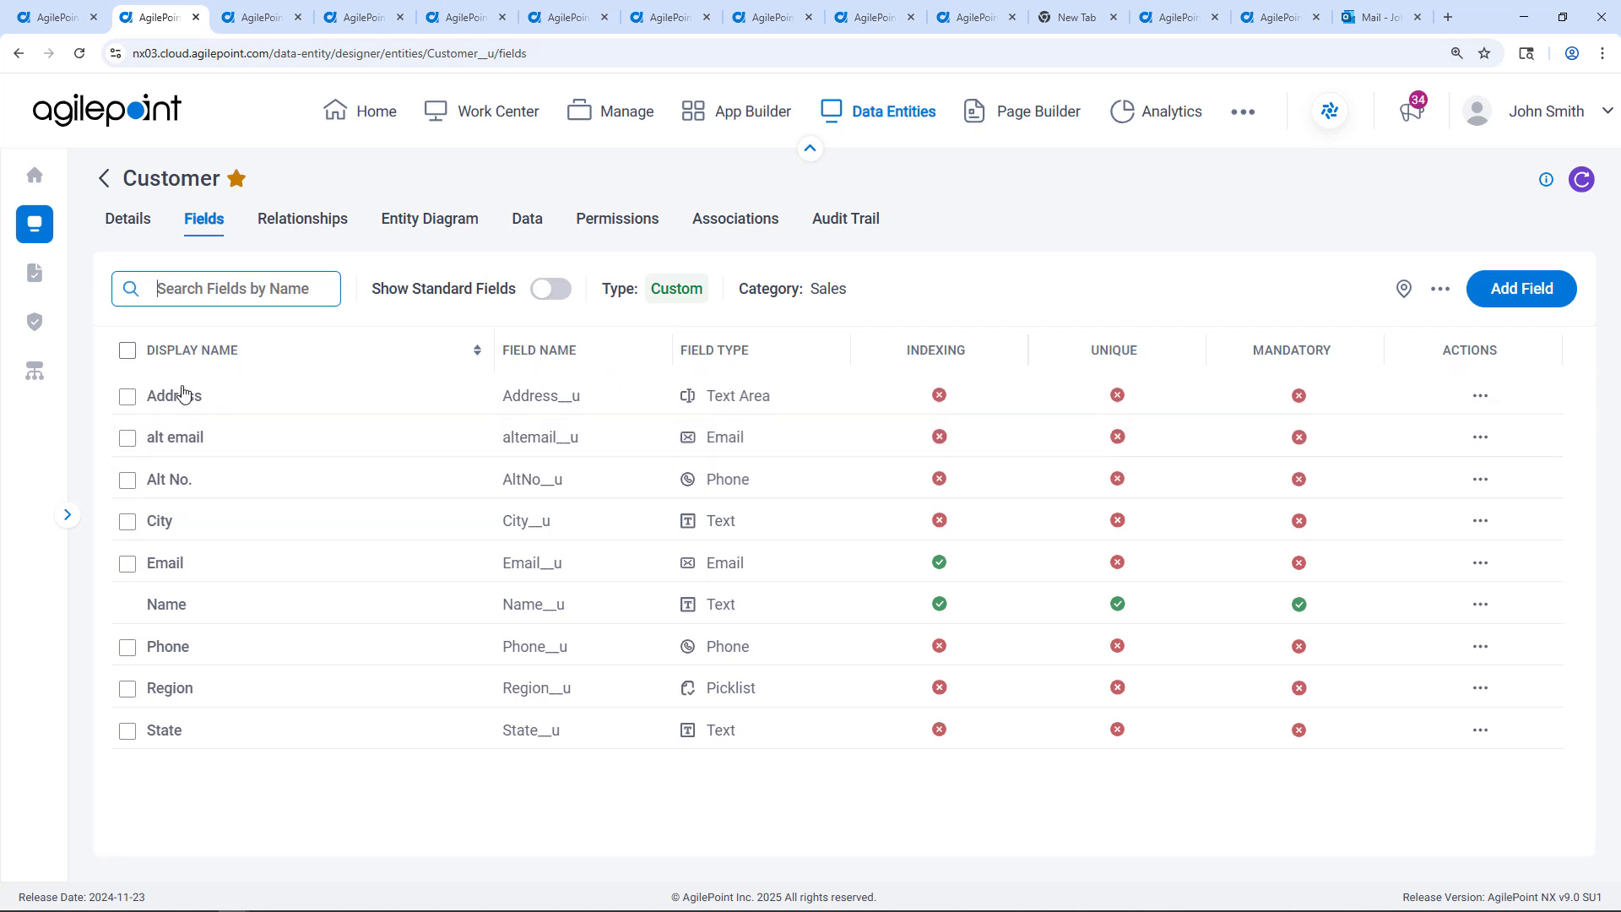
{"action": "left_click", "coordinate": [1524, 296]}
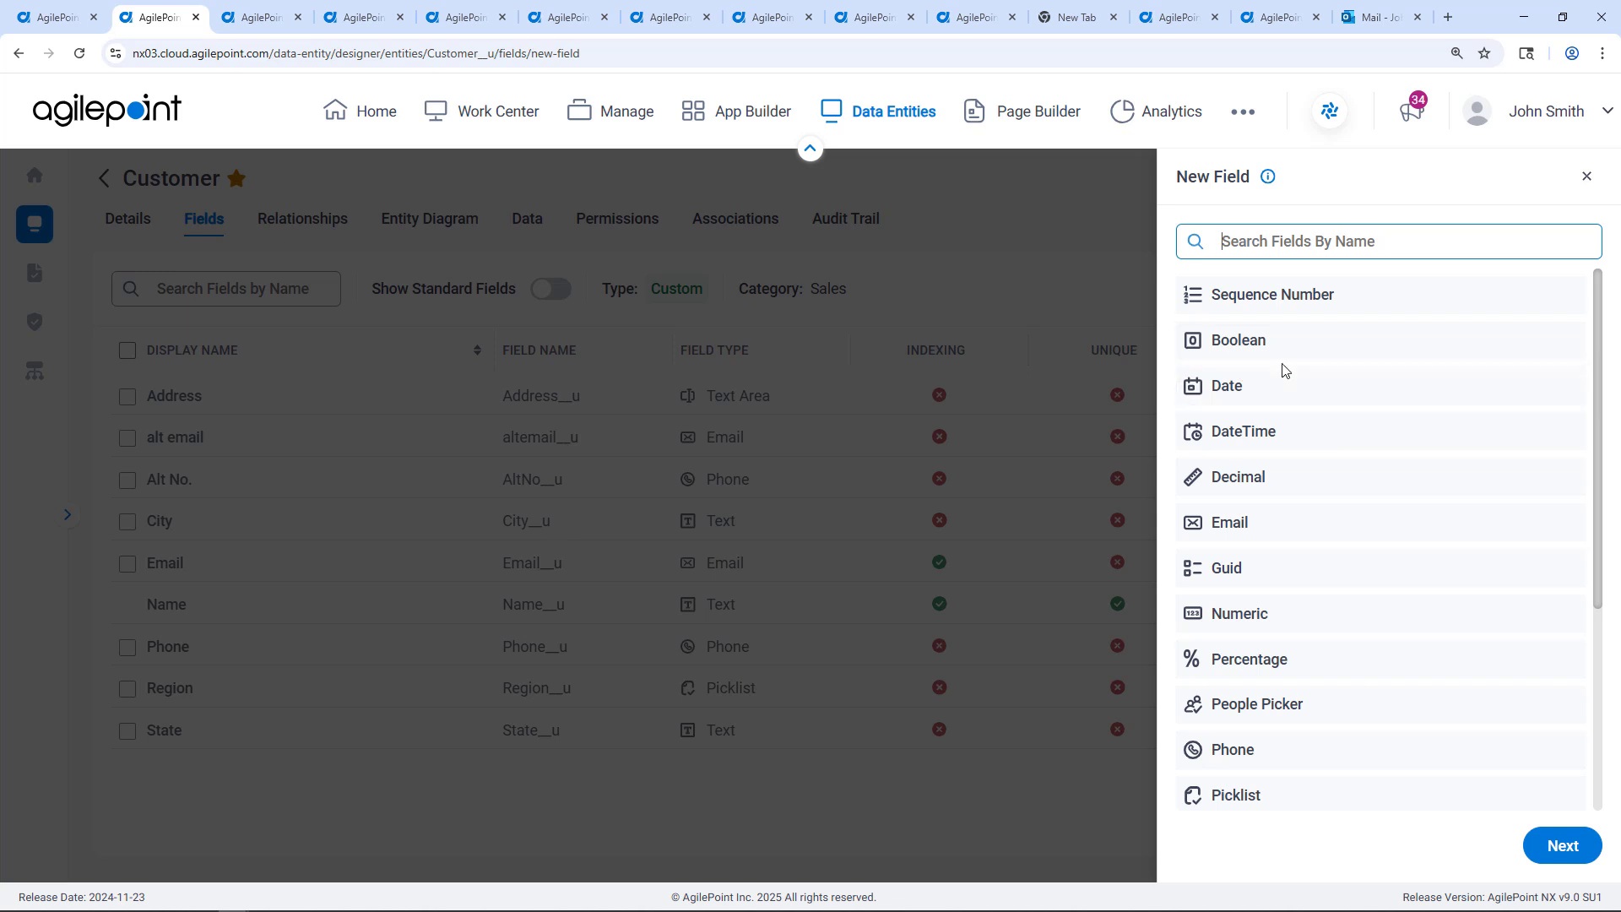
{"action": "scroll", "coordinate": [1284, 369], "scroll_direction": "down", "scroll_amount": 4}
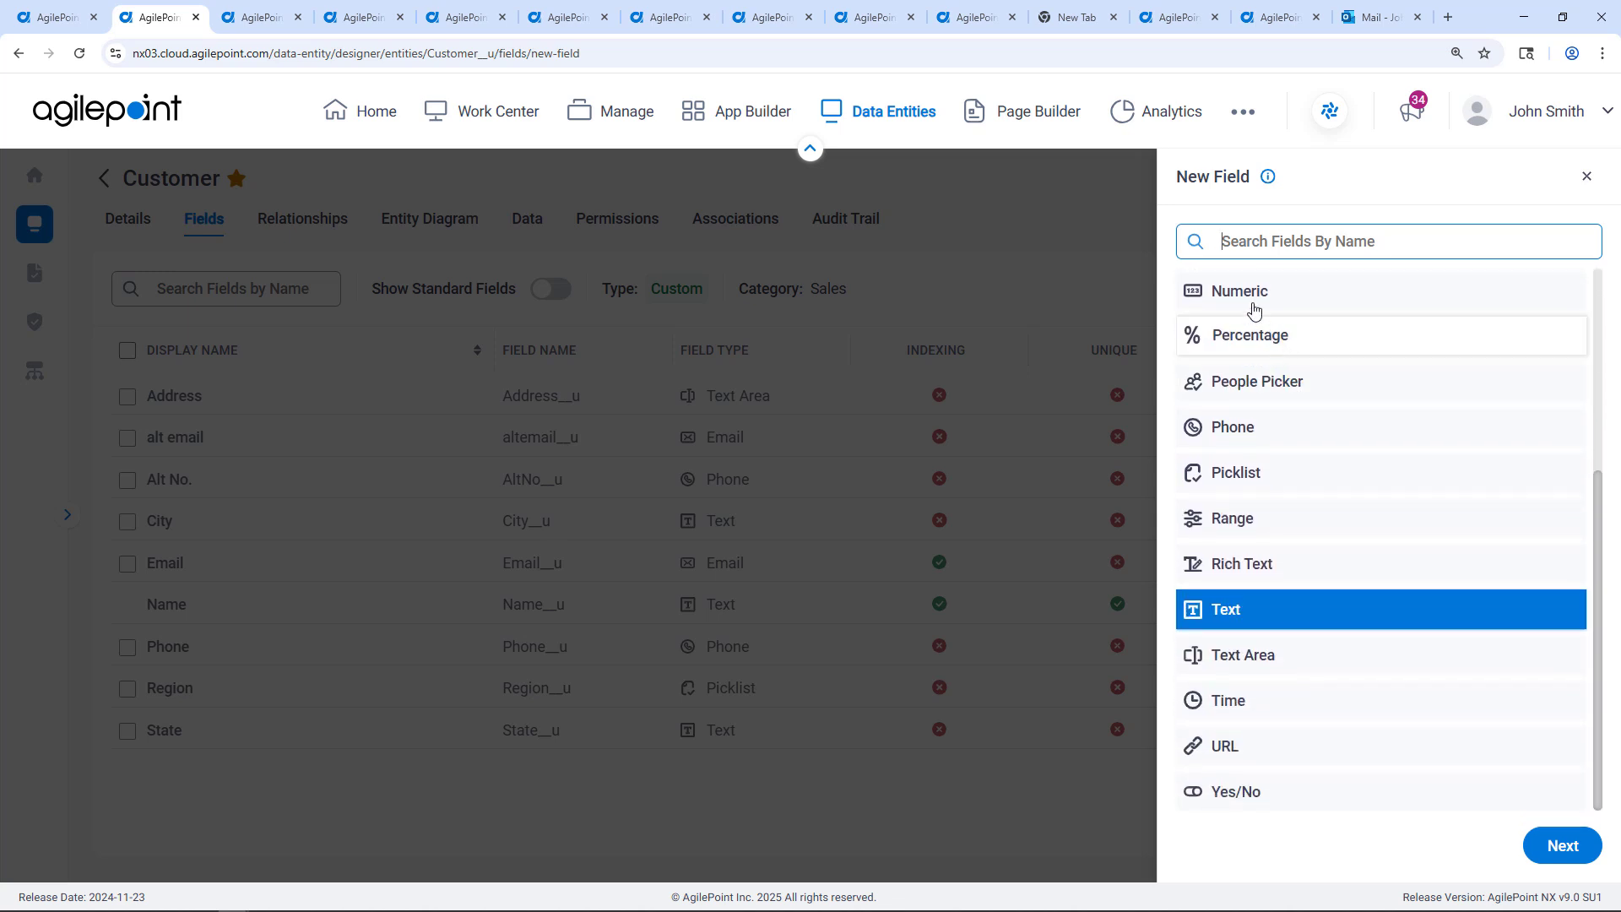
{"action": "left_click", "coordinate": [1252, 293]}
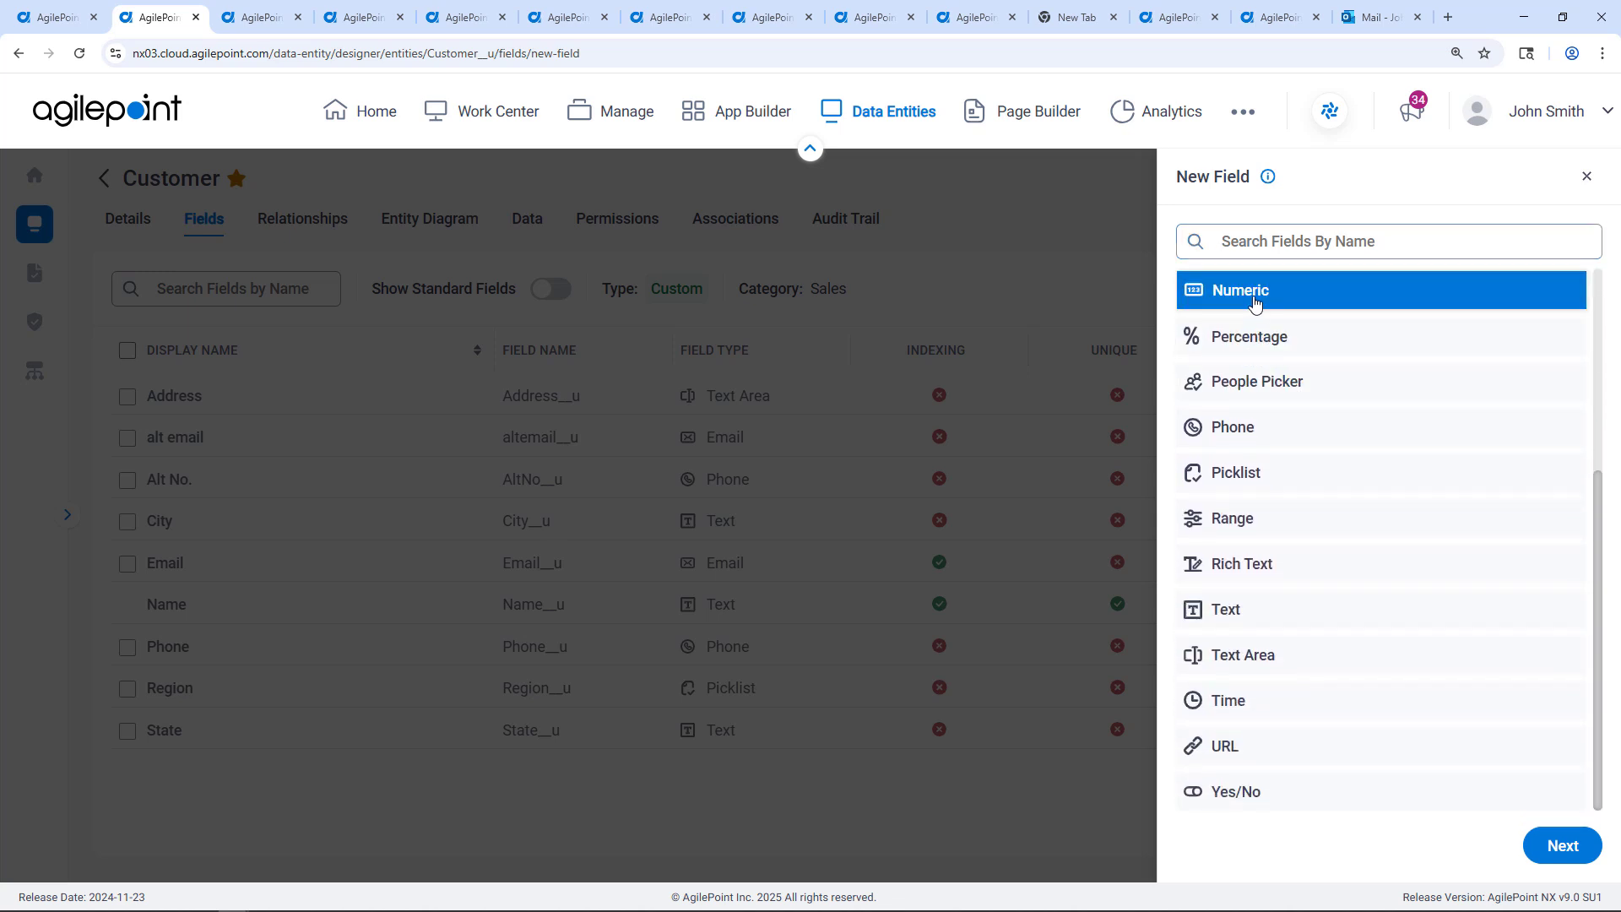
{"action": "left_click", "coordinate": [1563, 846]}
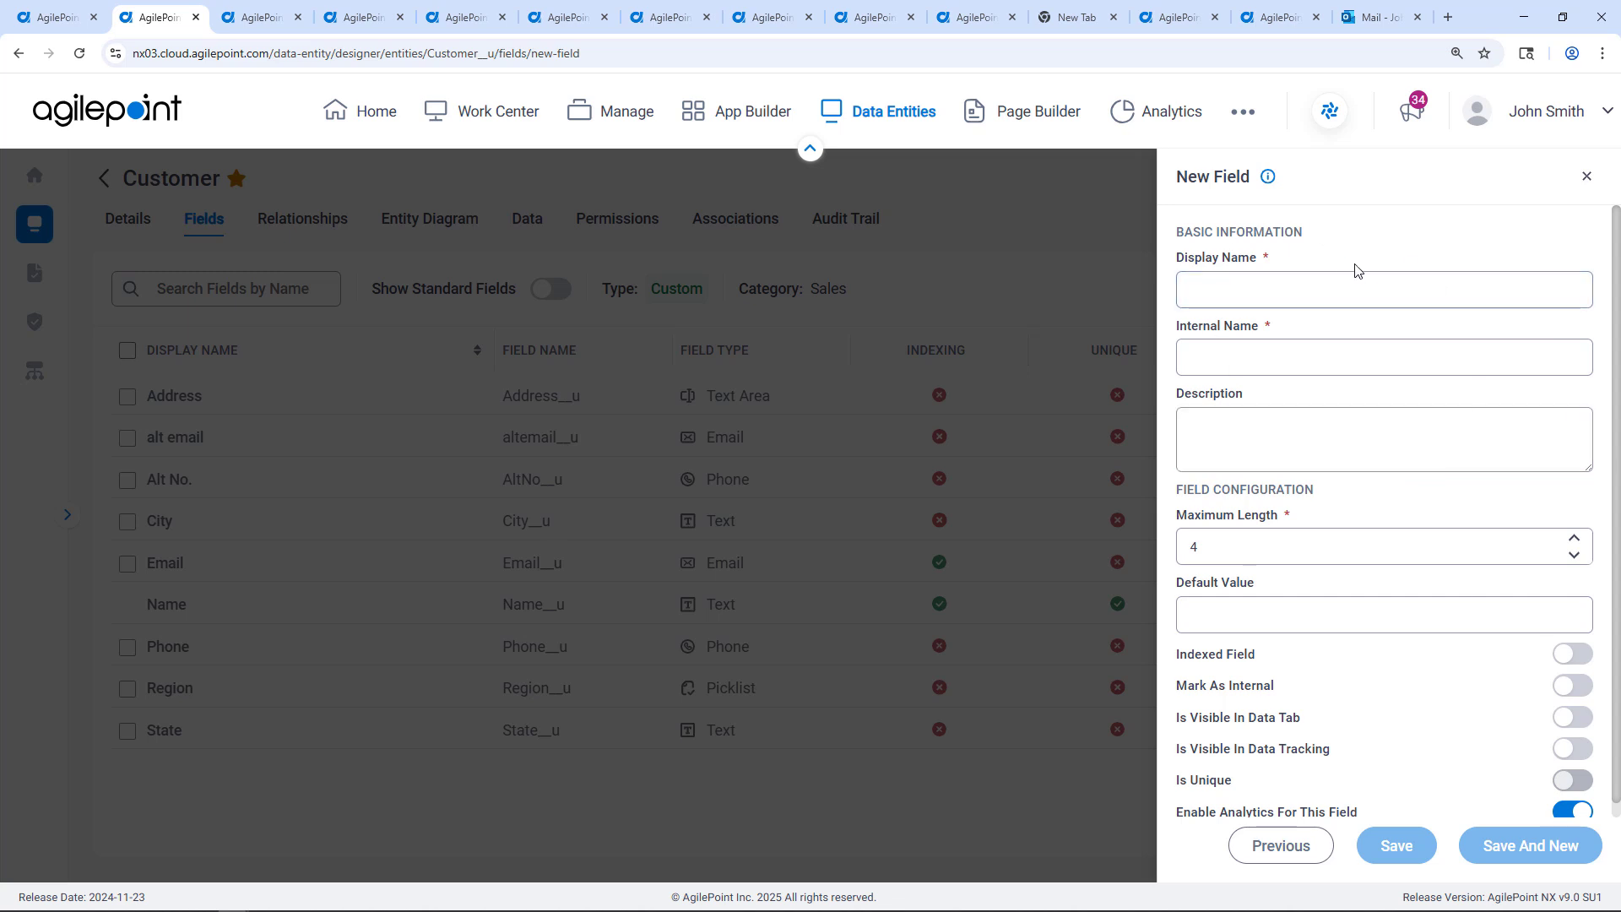
{"action": "left_click", "coordinate": [1587, 177]}
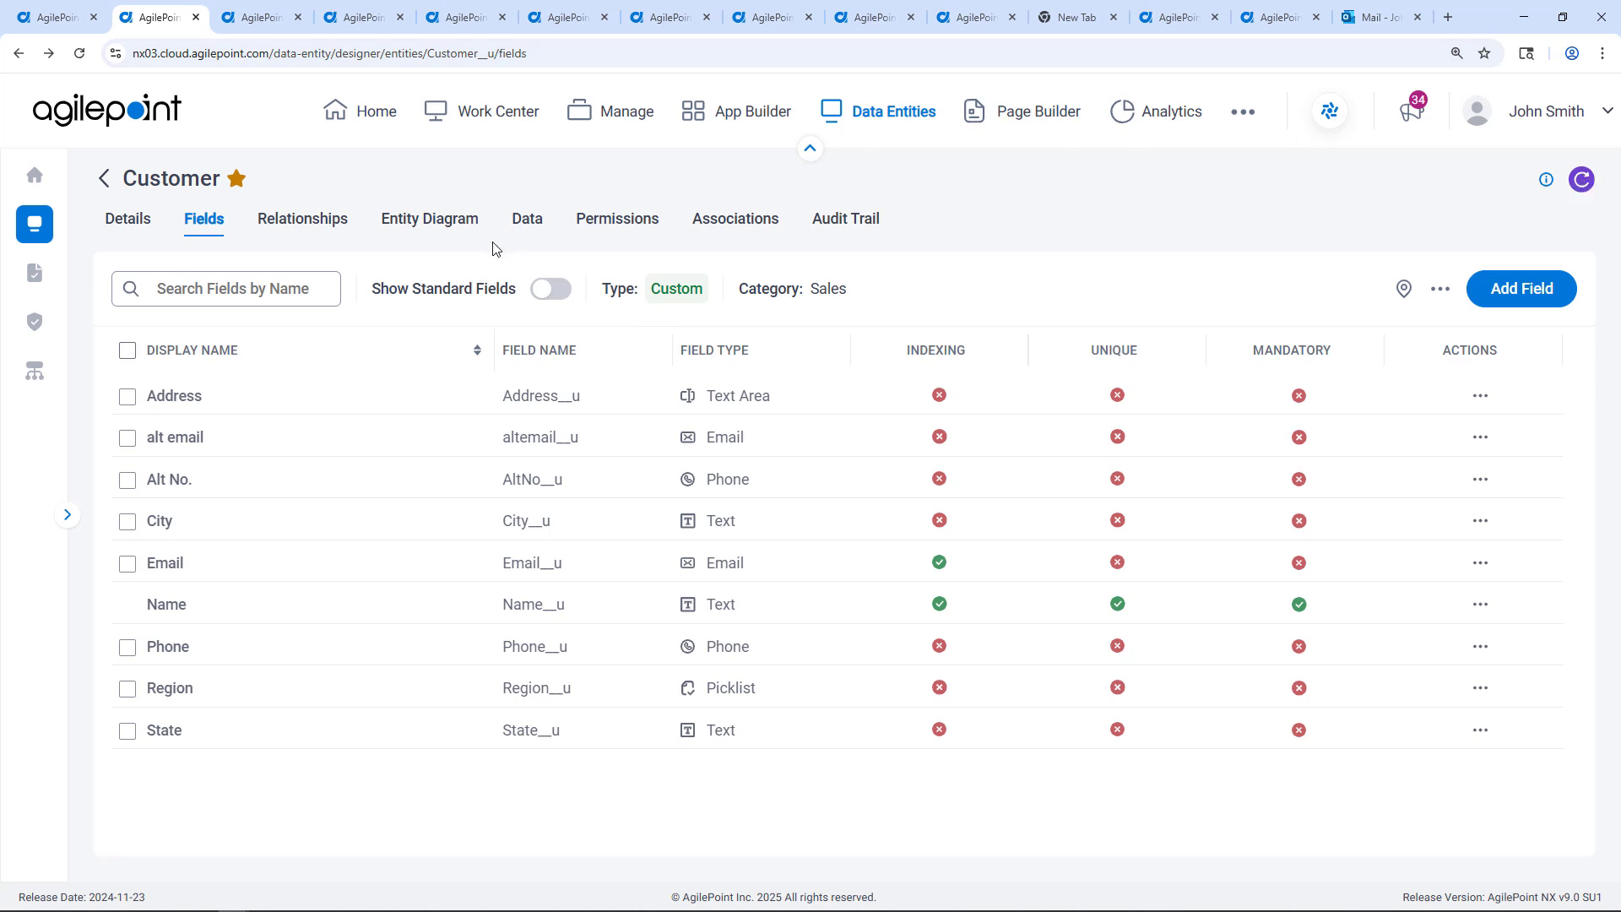
Review the Customer entity's diagram, permissions and application associations.
{"action": "left_click", "coordinate": [436, 225]}
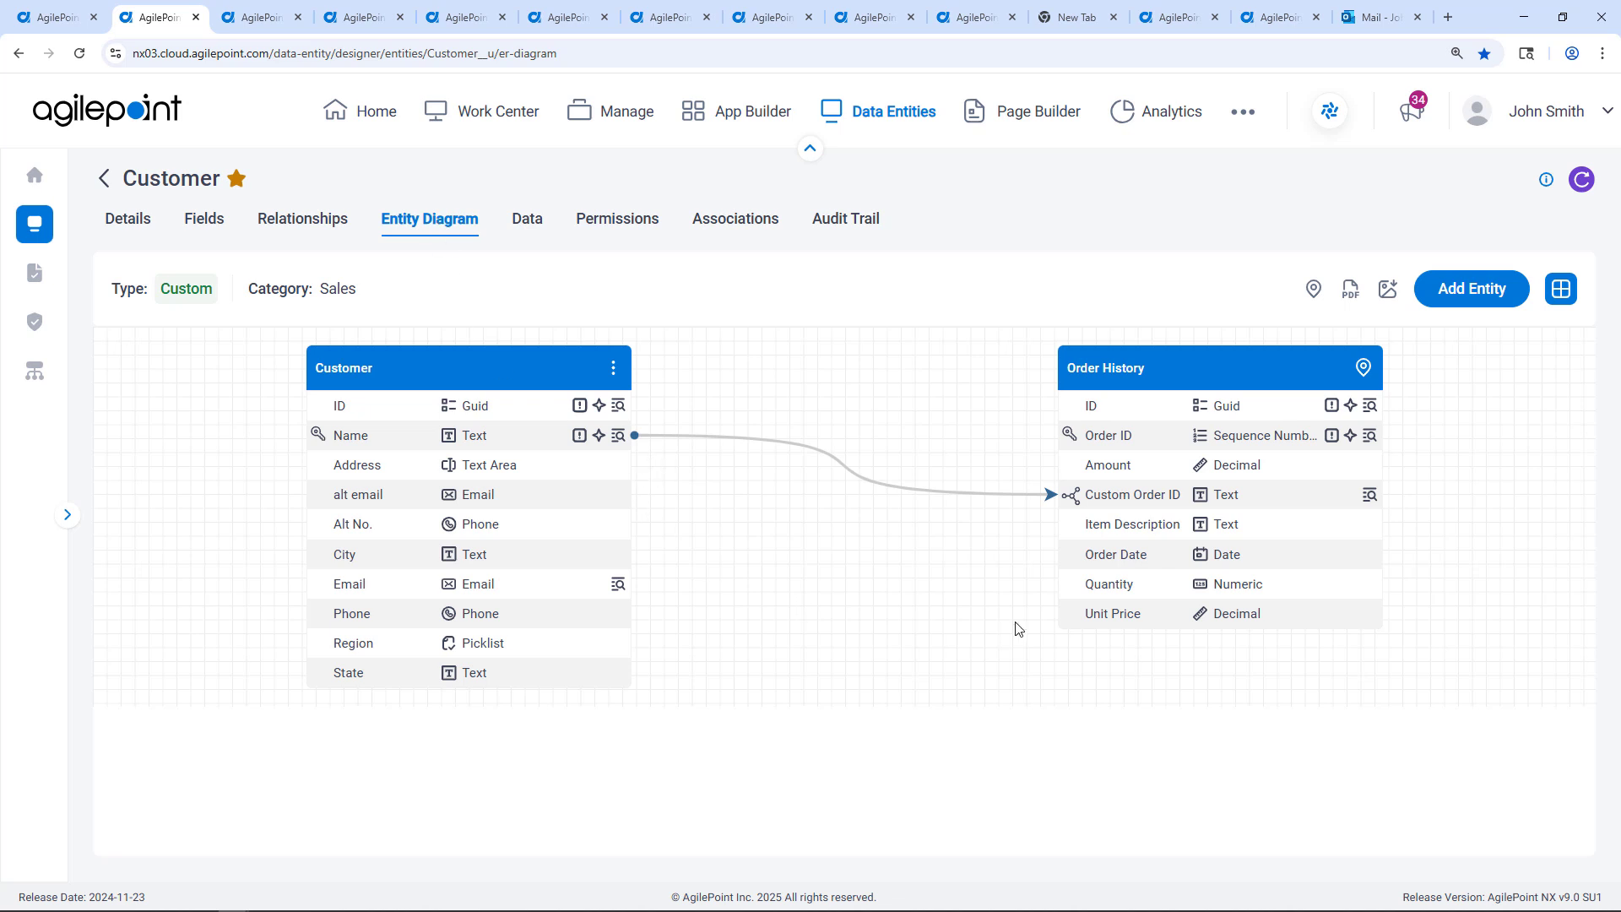
{"action": "left_click", "coordinate": [629, 222]}
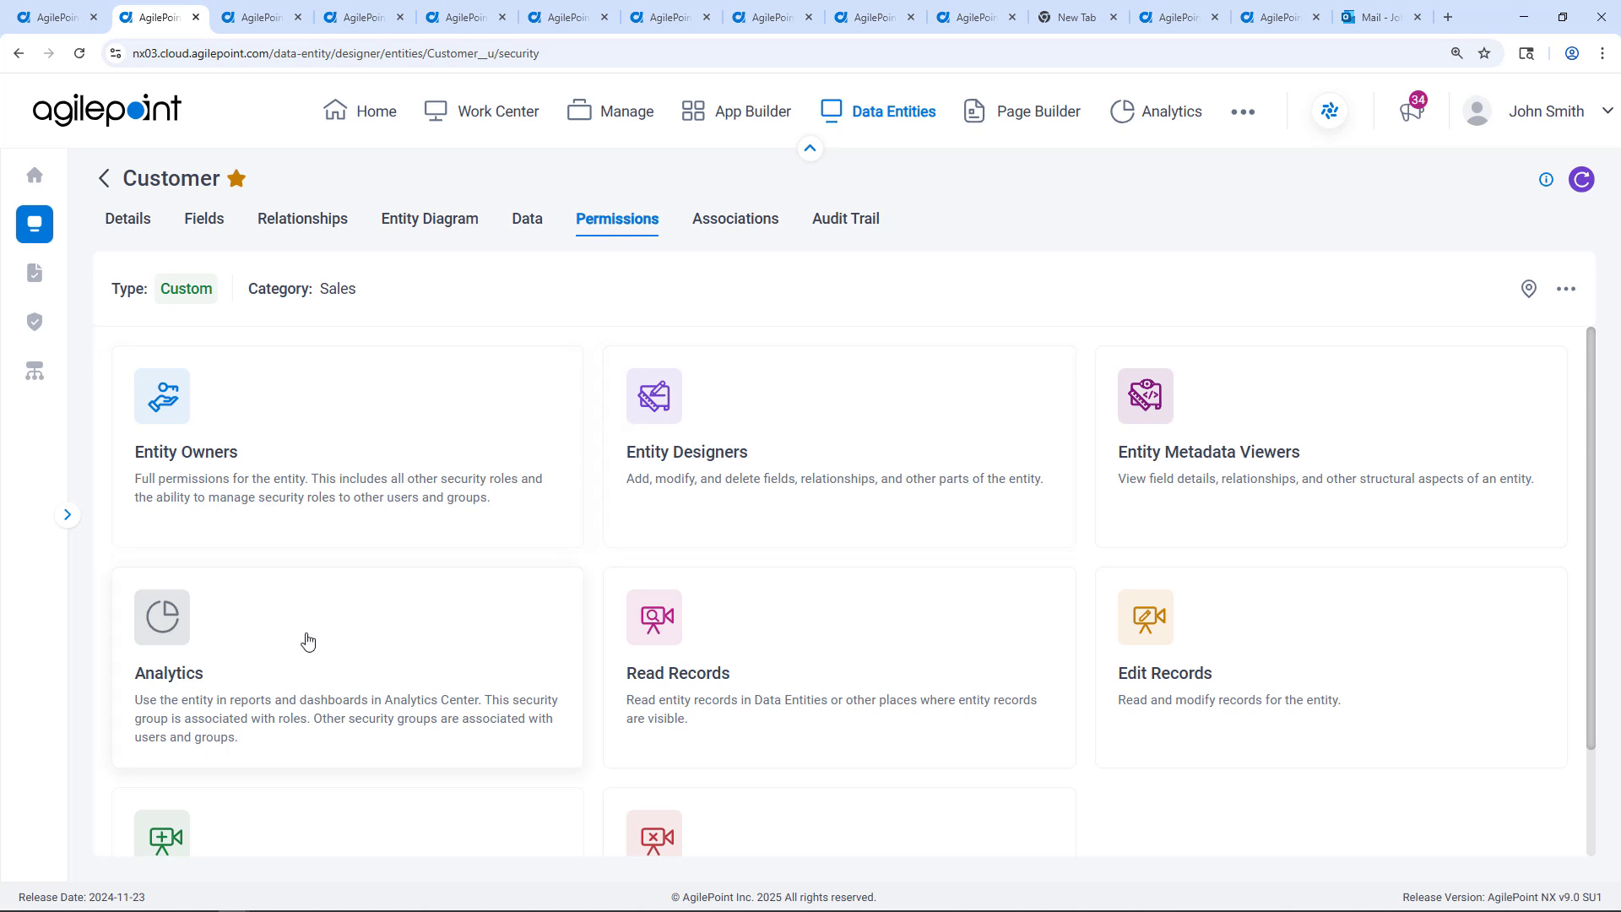
{"action": "left_click", "coordinate": [760, 224]}
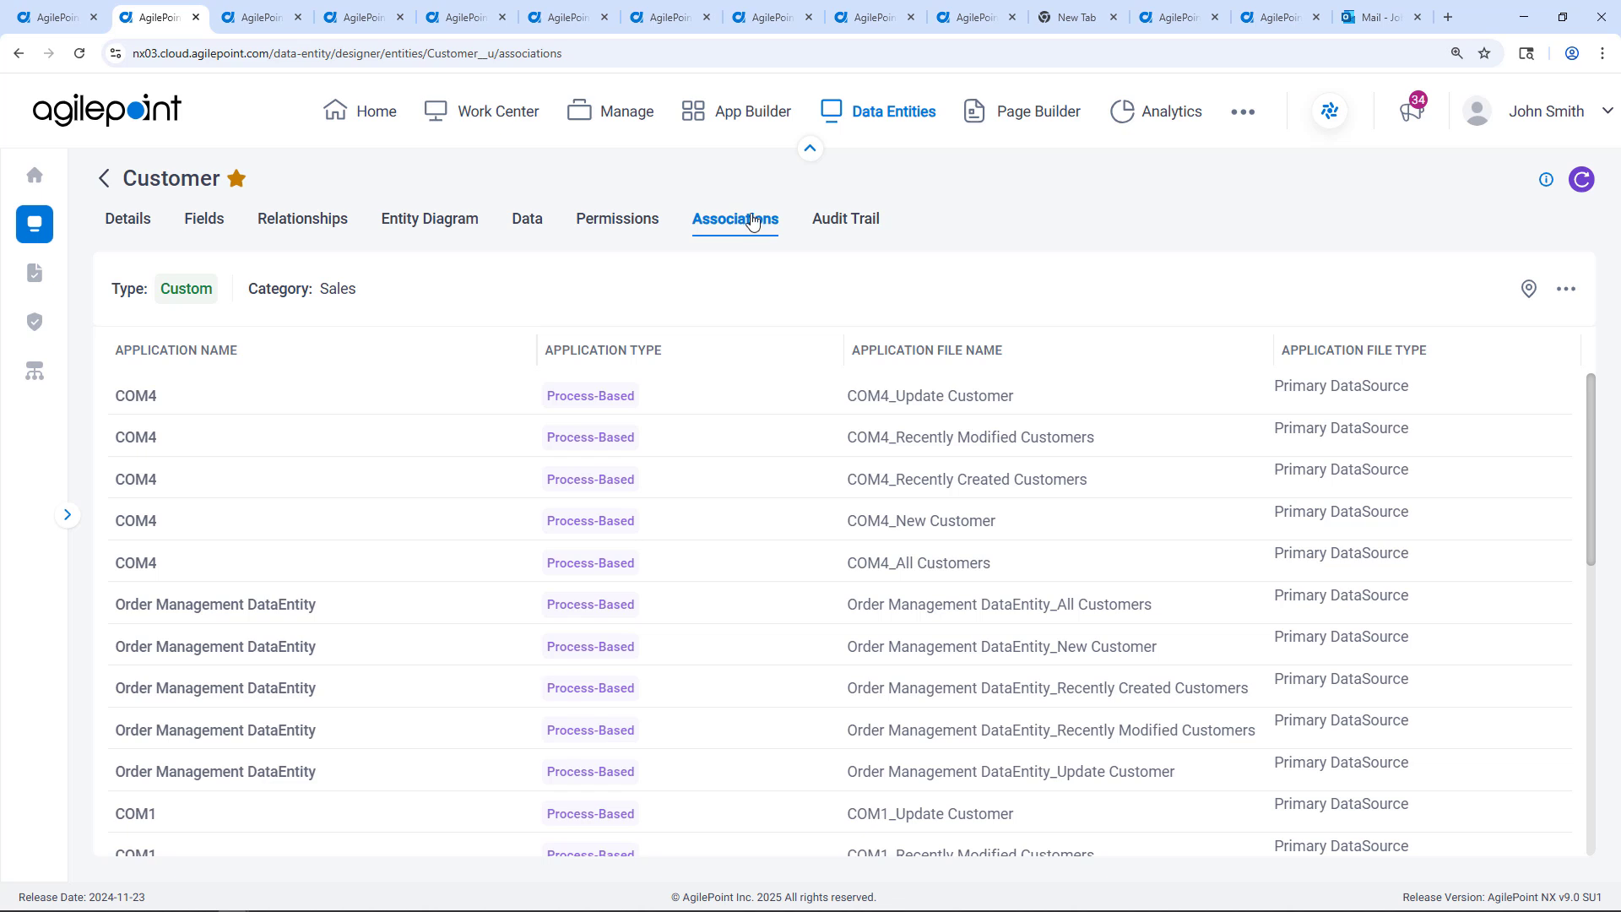
Switch to the Tax Controversy - MS Teams process and examine its swimlanes from the start task through e-signature.
{"action": "left_click", "coordinate": [256, 28]}
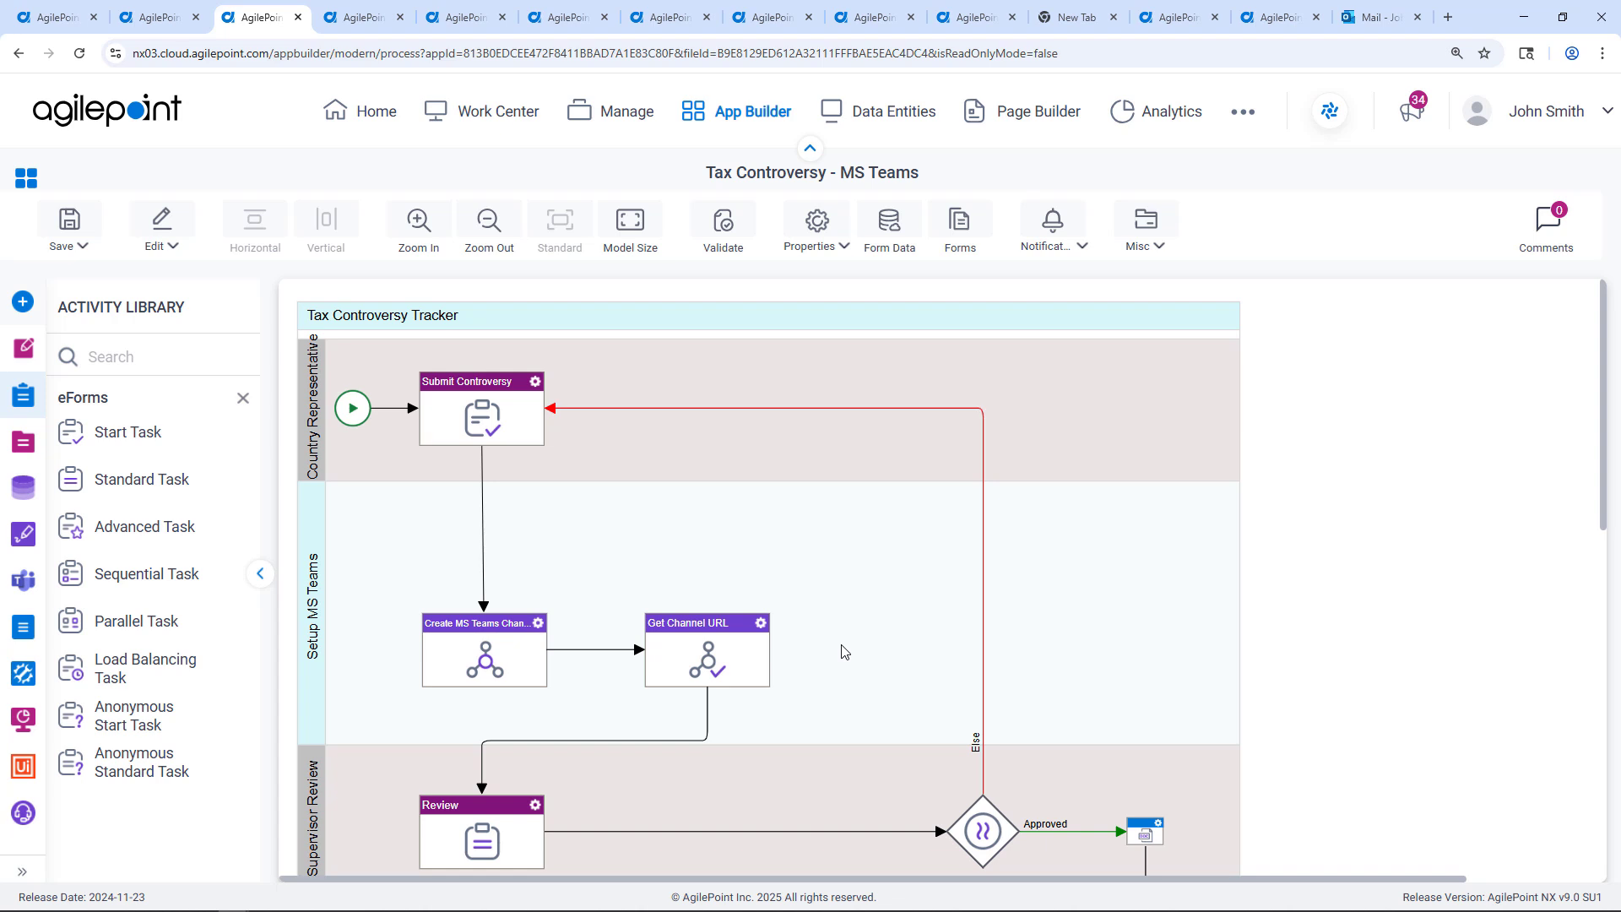
{"action": "scroll", "coordinate": [840, 634], "scroll_direction": "down", "scroll_amount": 3}
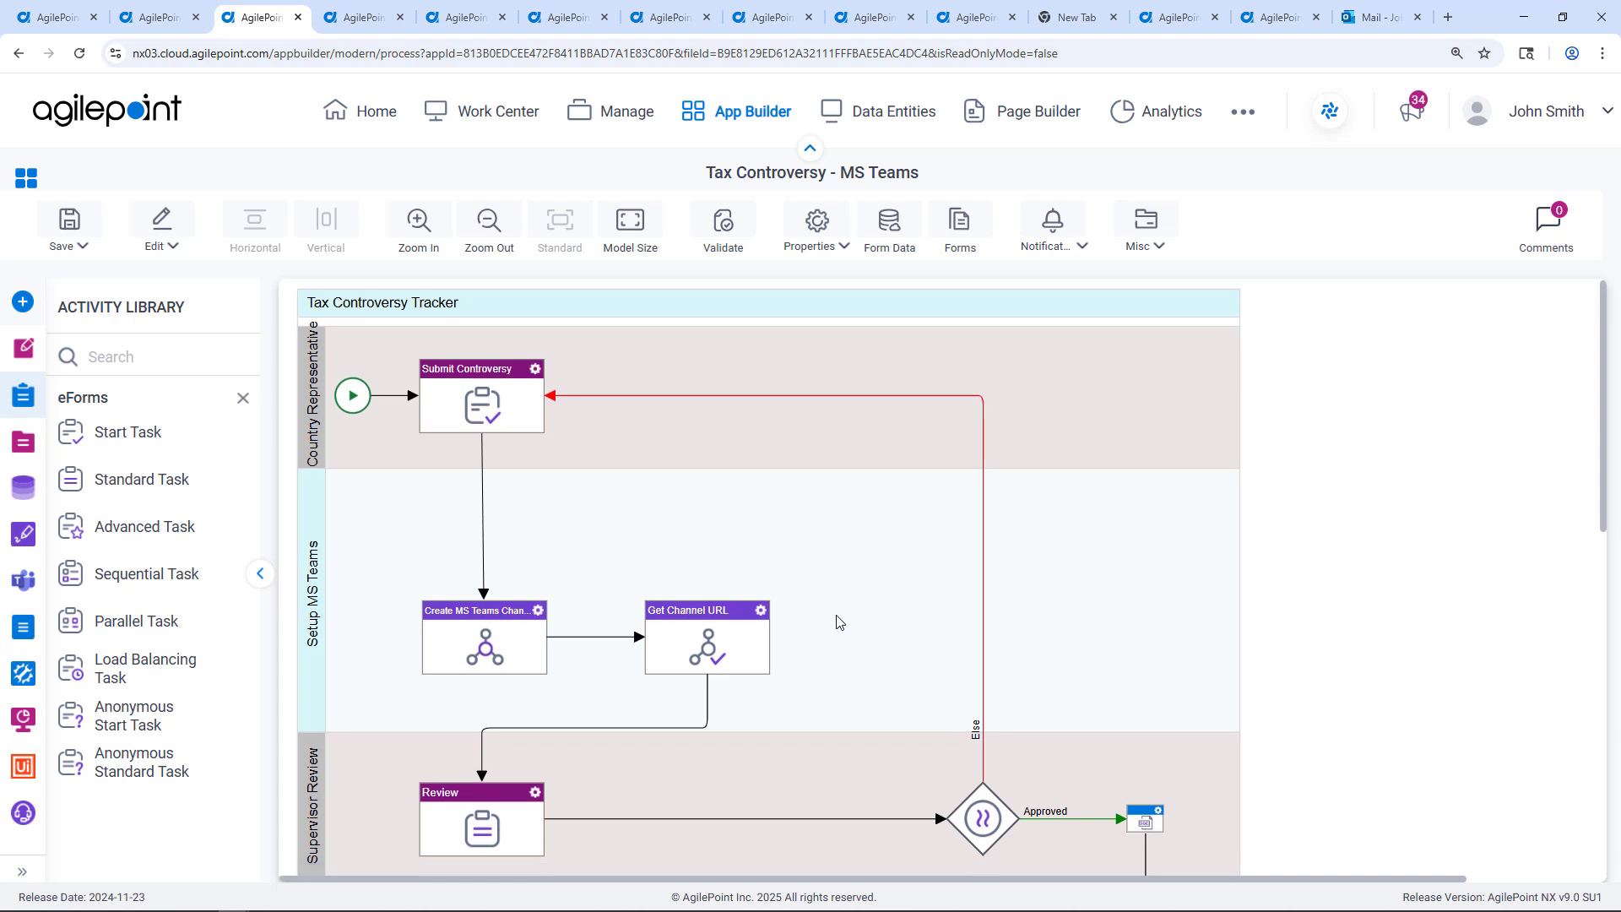
{"action": "scroll", "coordinate": [837, 616], "scroll_direction": "down", "scroll_amount": 6}
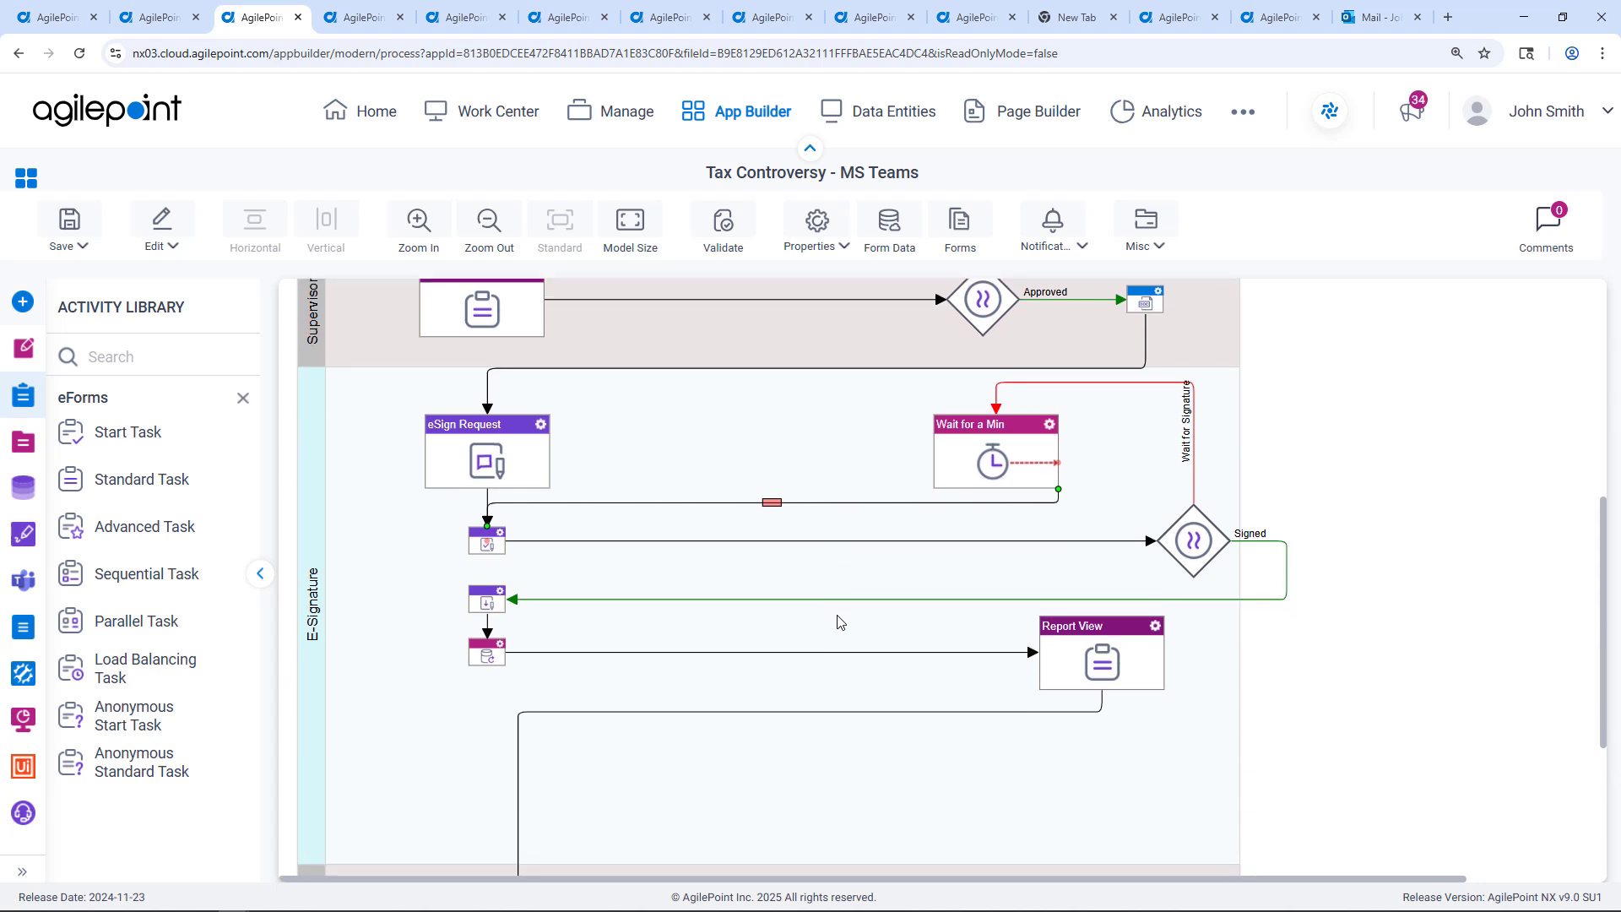
{"action": "scroll", "coordinate": [838, 622], "scroll_direction": "up", "scroll_amount": 9}
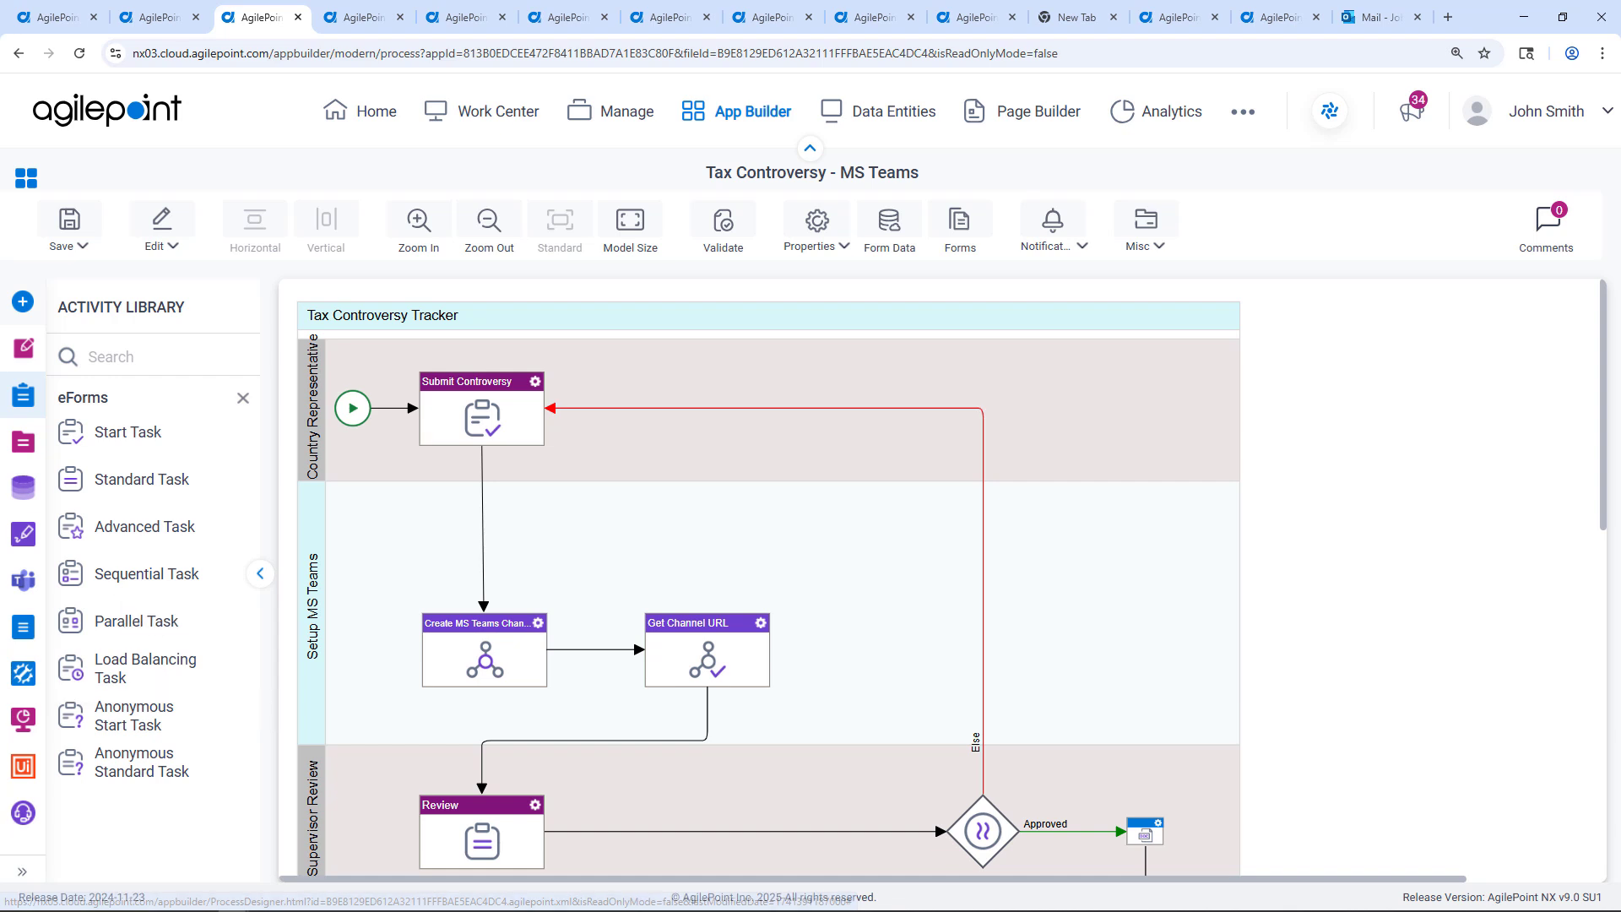
Browse the available integrations and load the Salesforce activities into the activity library.
{"action": "left_click", "coordinate": [24, 306]}
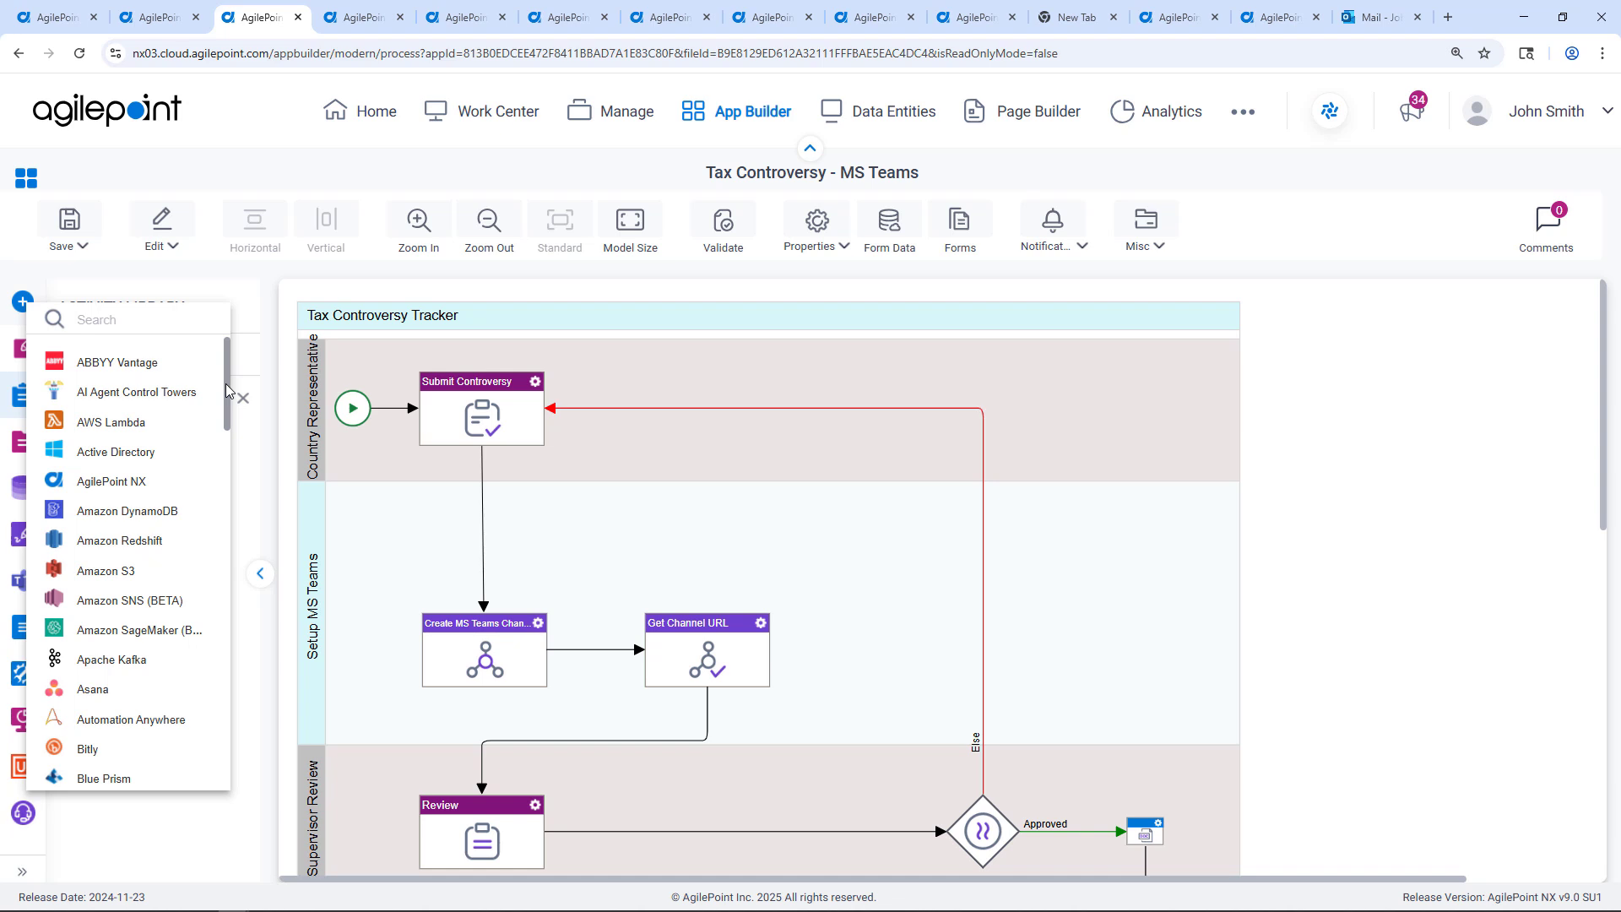
{"action": "scroll", "coordinate": [226, 389], "scroll_direction": "down", "scroll_amount": 1}
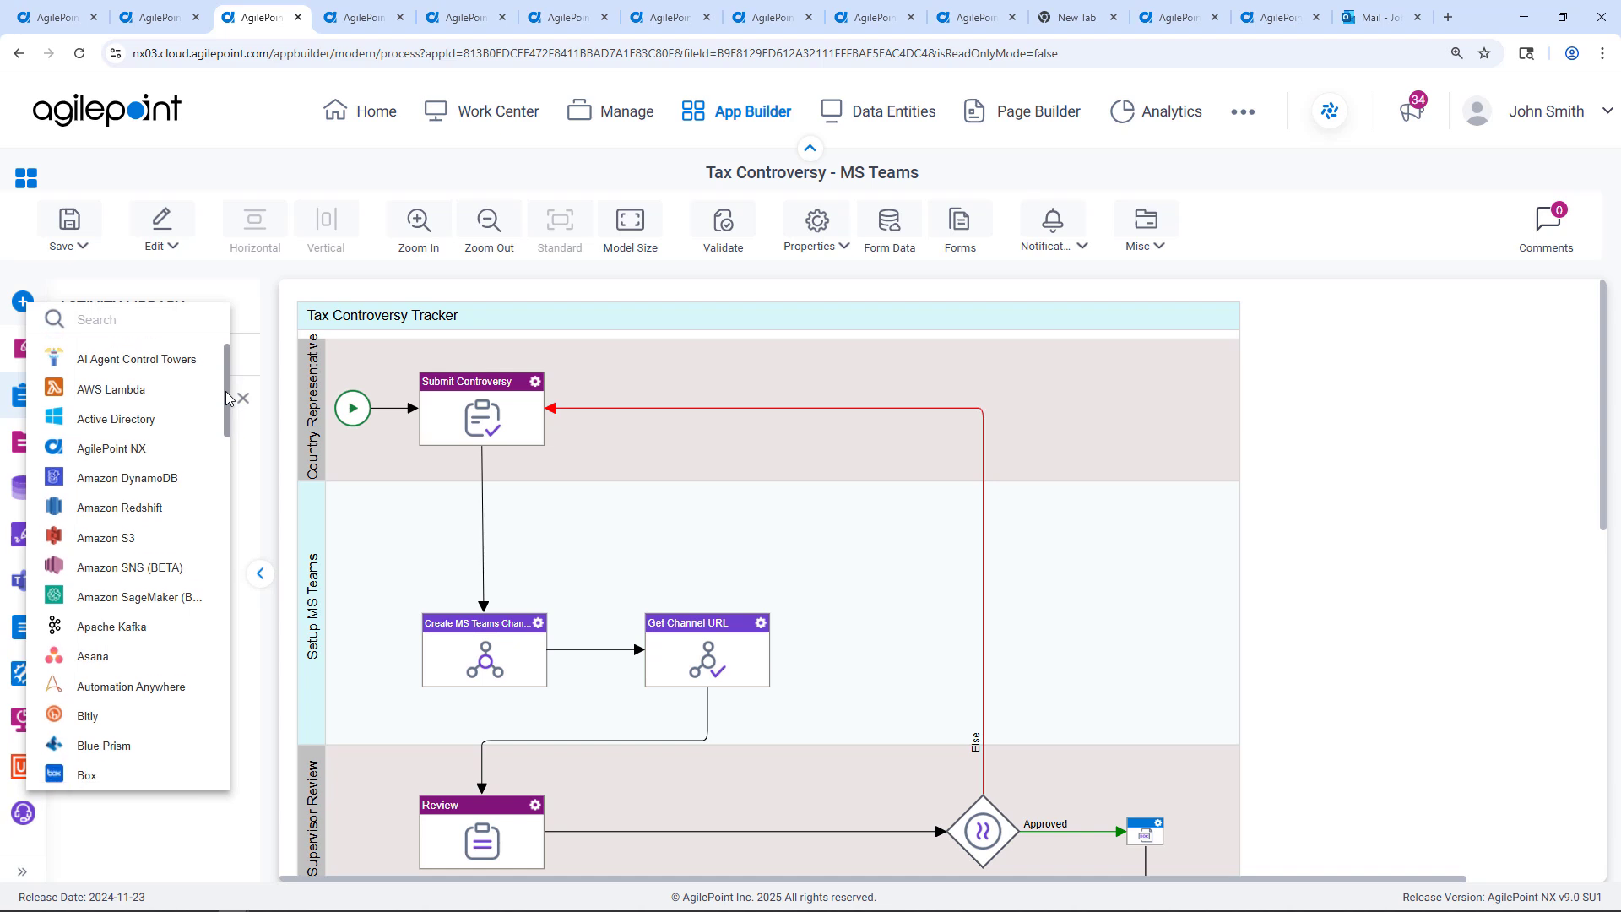
{"action": "scroll", "coordinate": [226, 408], "scroll_direction": "down", "scroll_amount": 1}
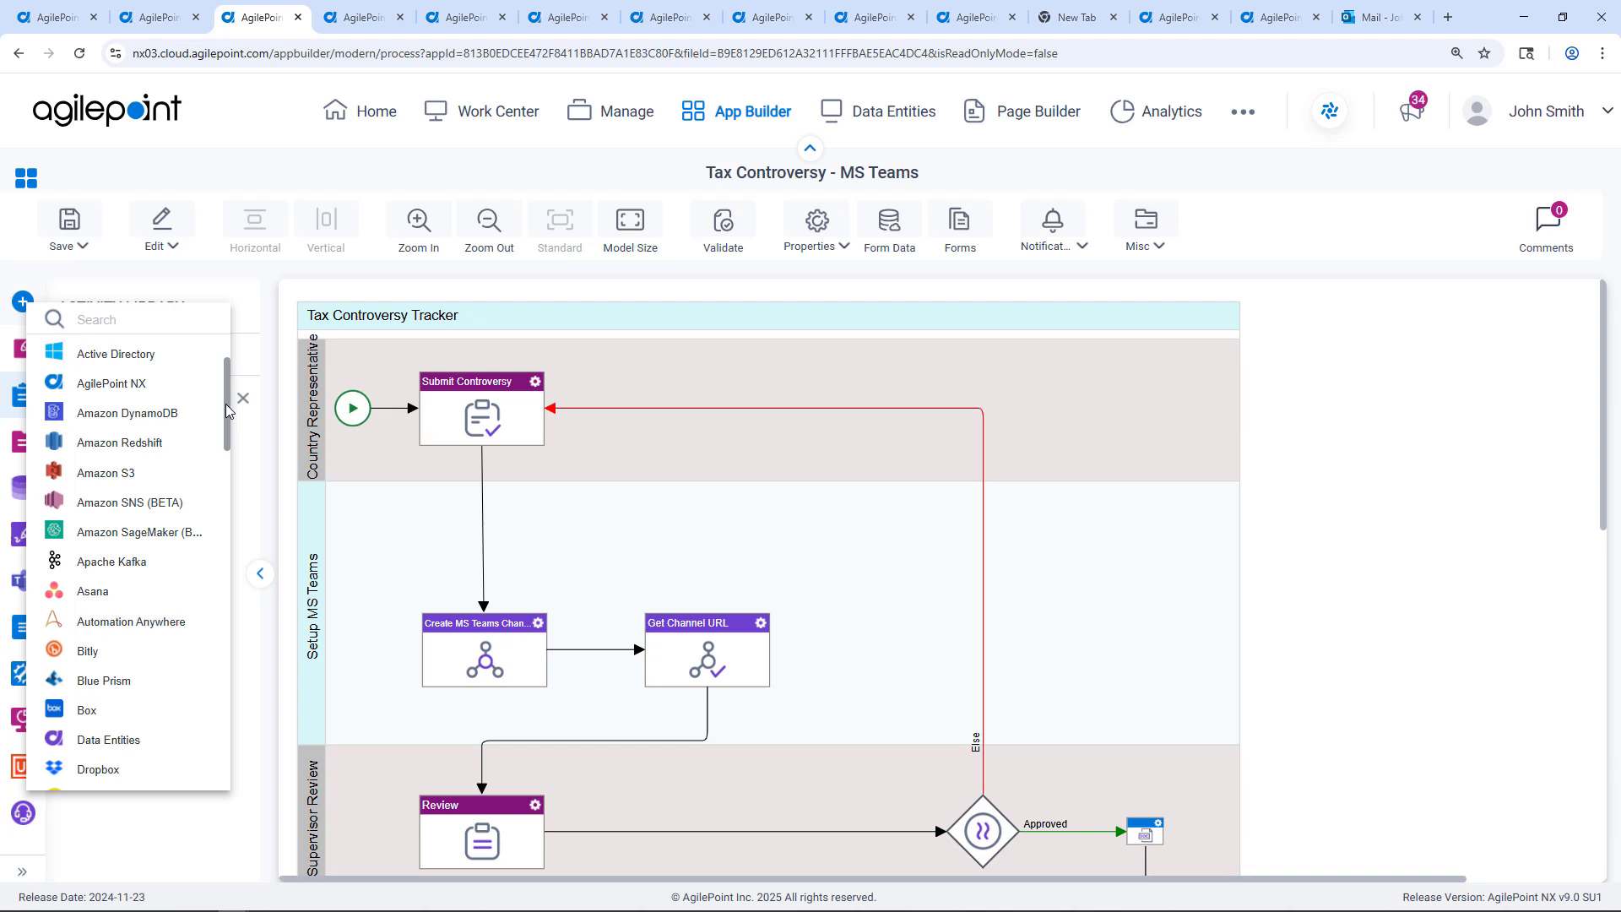
{"action": "scroll", "coordinate": [226, 410], "scroll_direction": "down", "scroll_amount": 4}
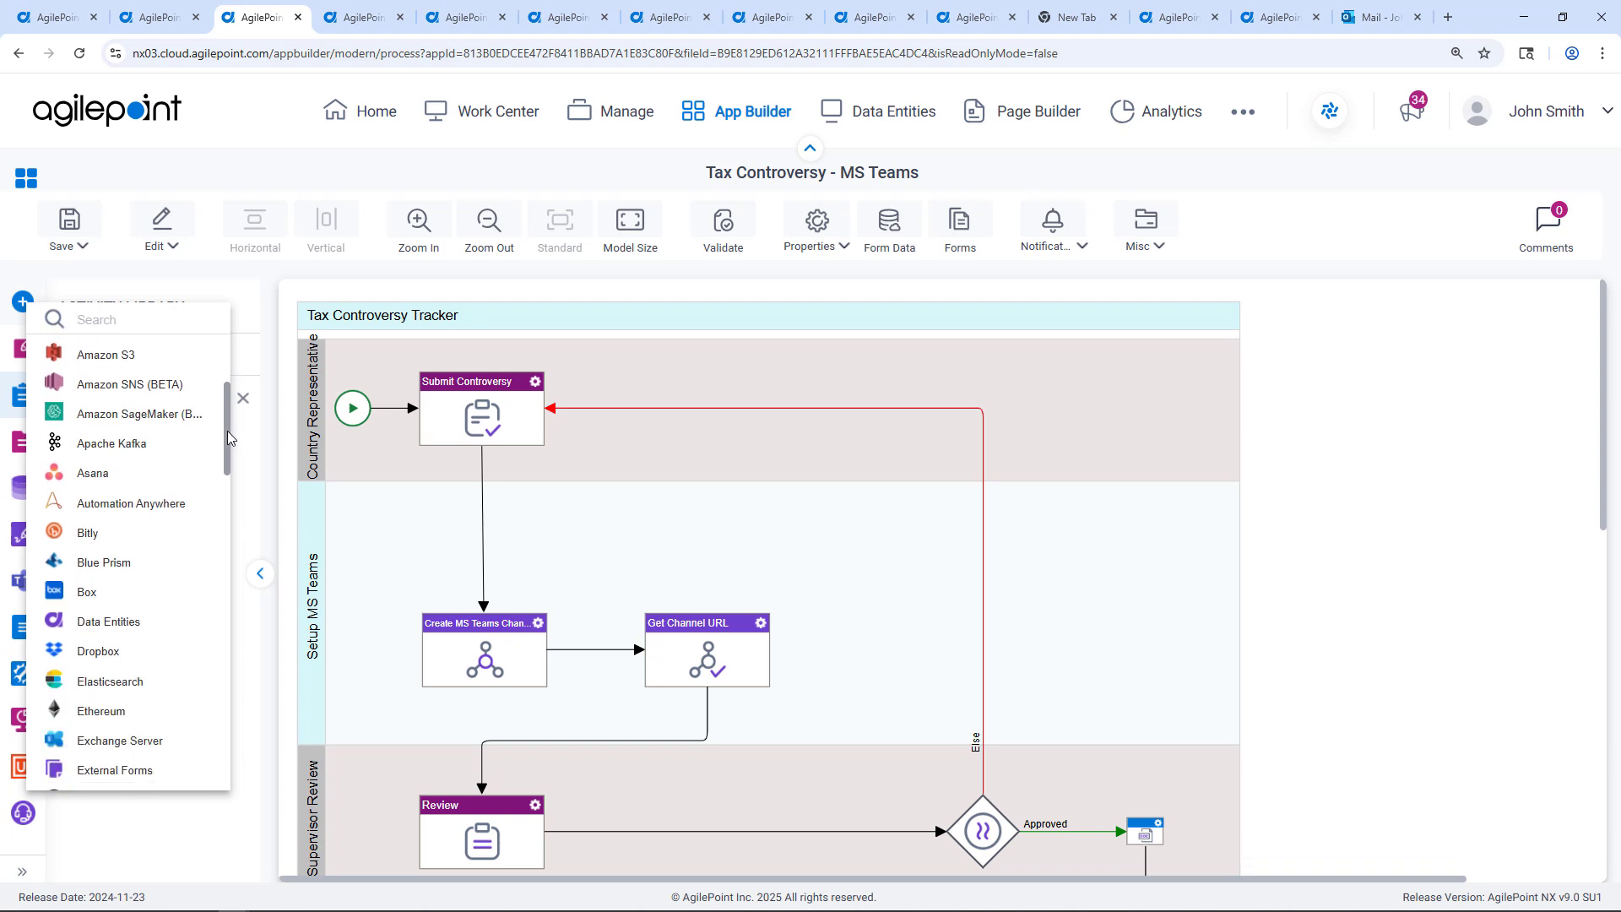
{"action": "left_click_drag", "start_coordinate": [227, 438], "coordinate": [235, 670]}
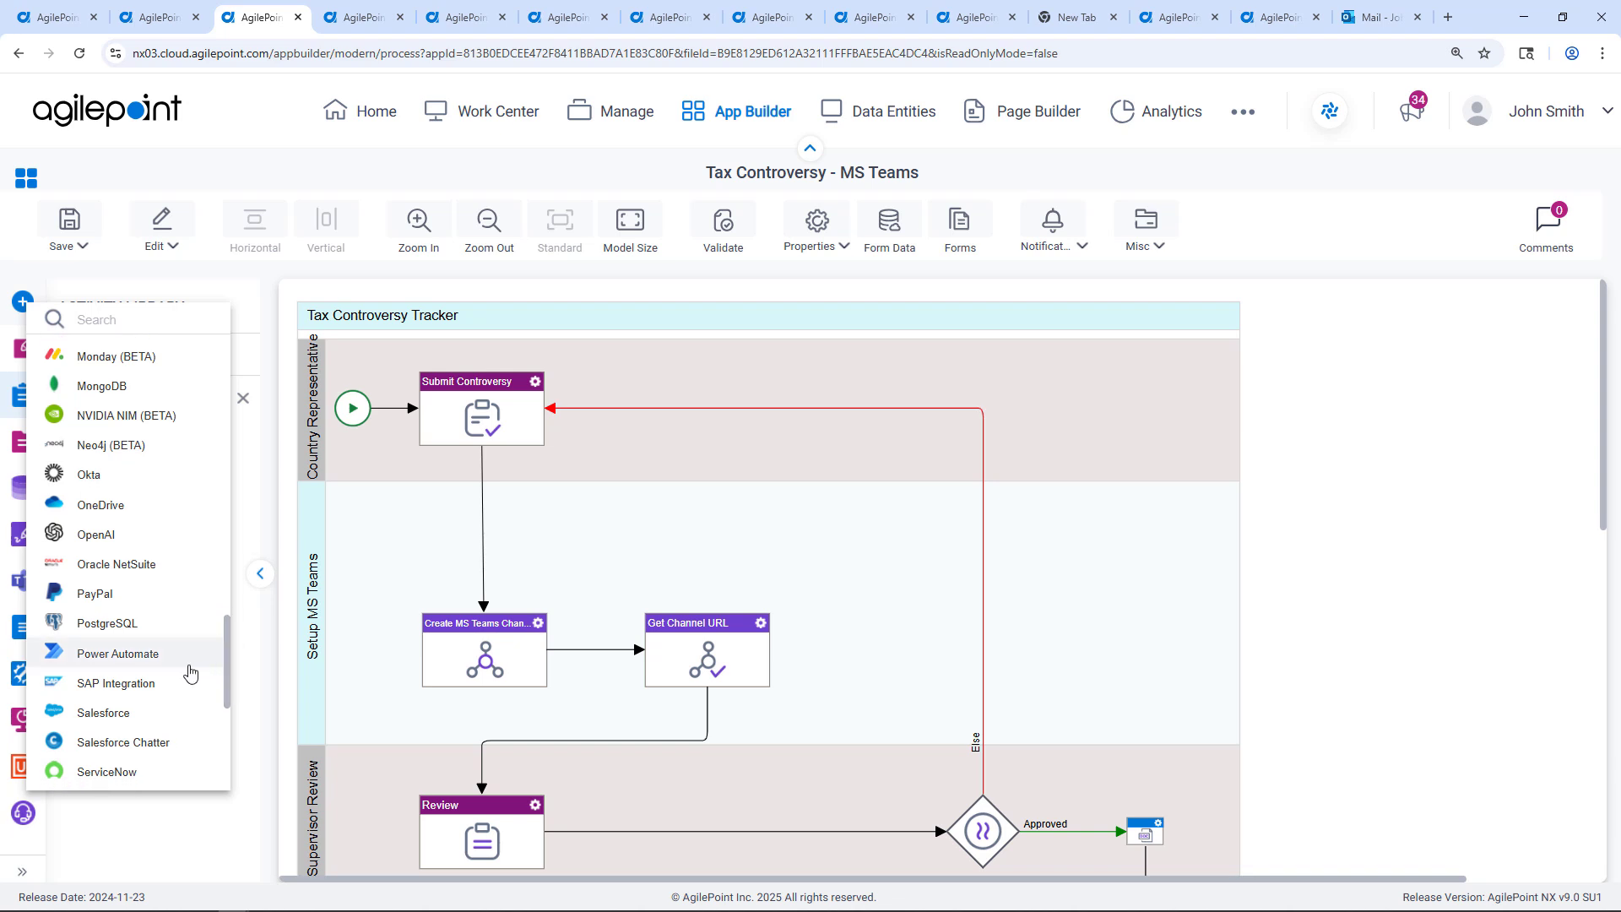
{"action": "left_click", "coordinate": [106, 713]}
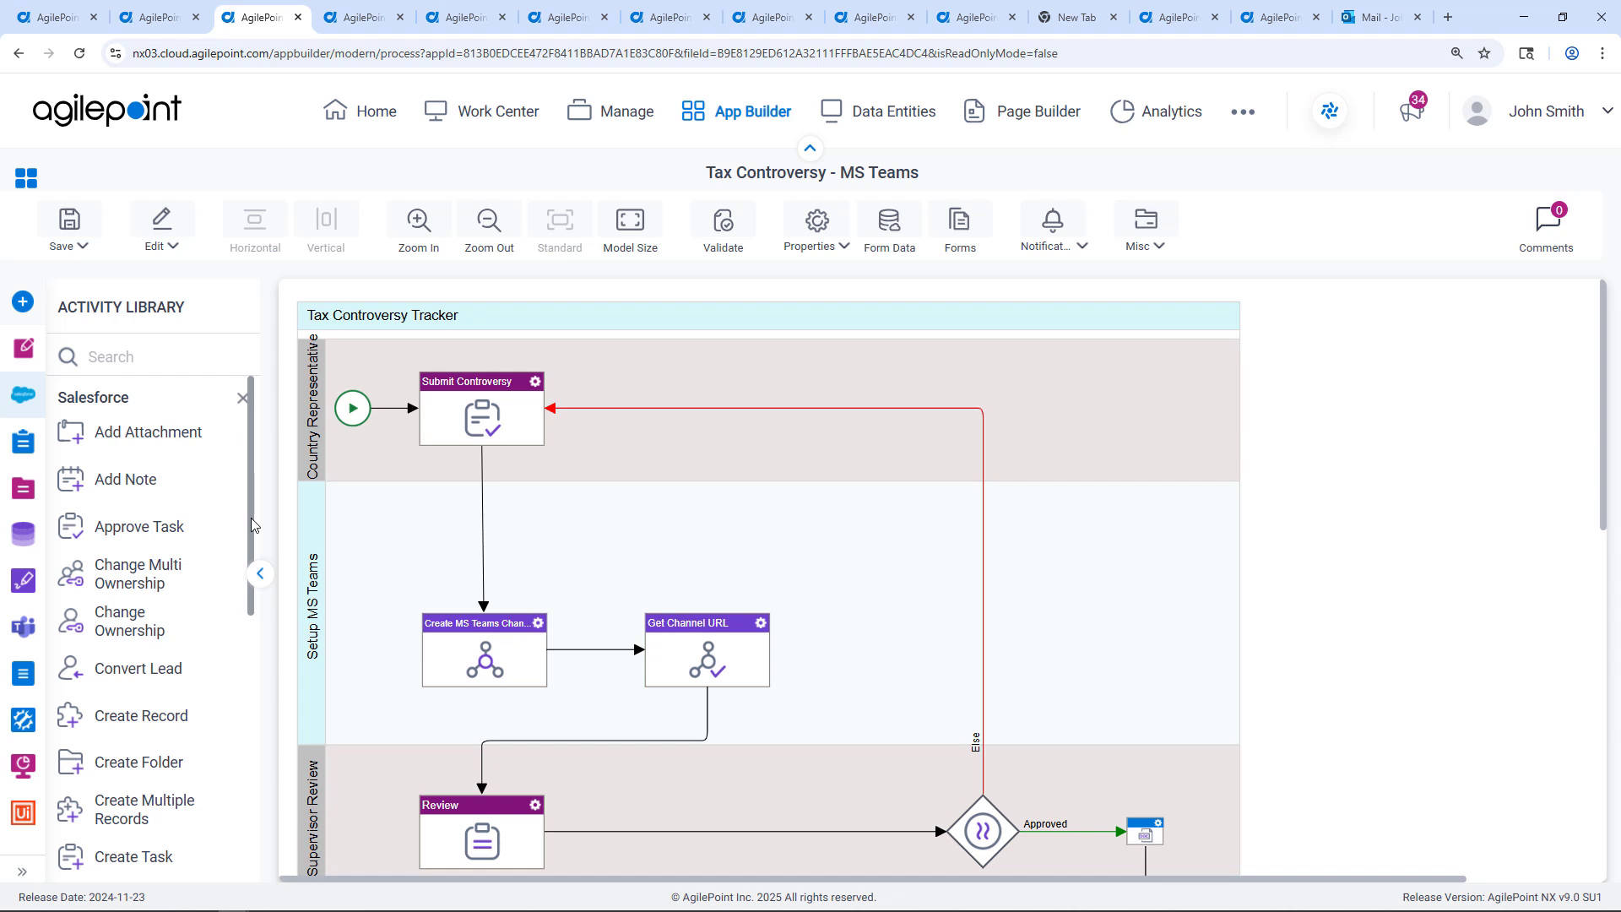
Insert a Salesforce Create Record activity between Submit Controversy and the MS Teams channel creation, keeping its general settings.
{"action": "left_click_drag", "start_coordinate": [252, 525], "coordinate": [251, 640]}
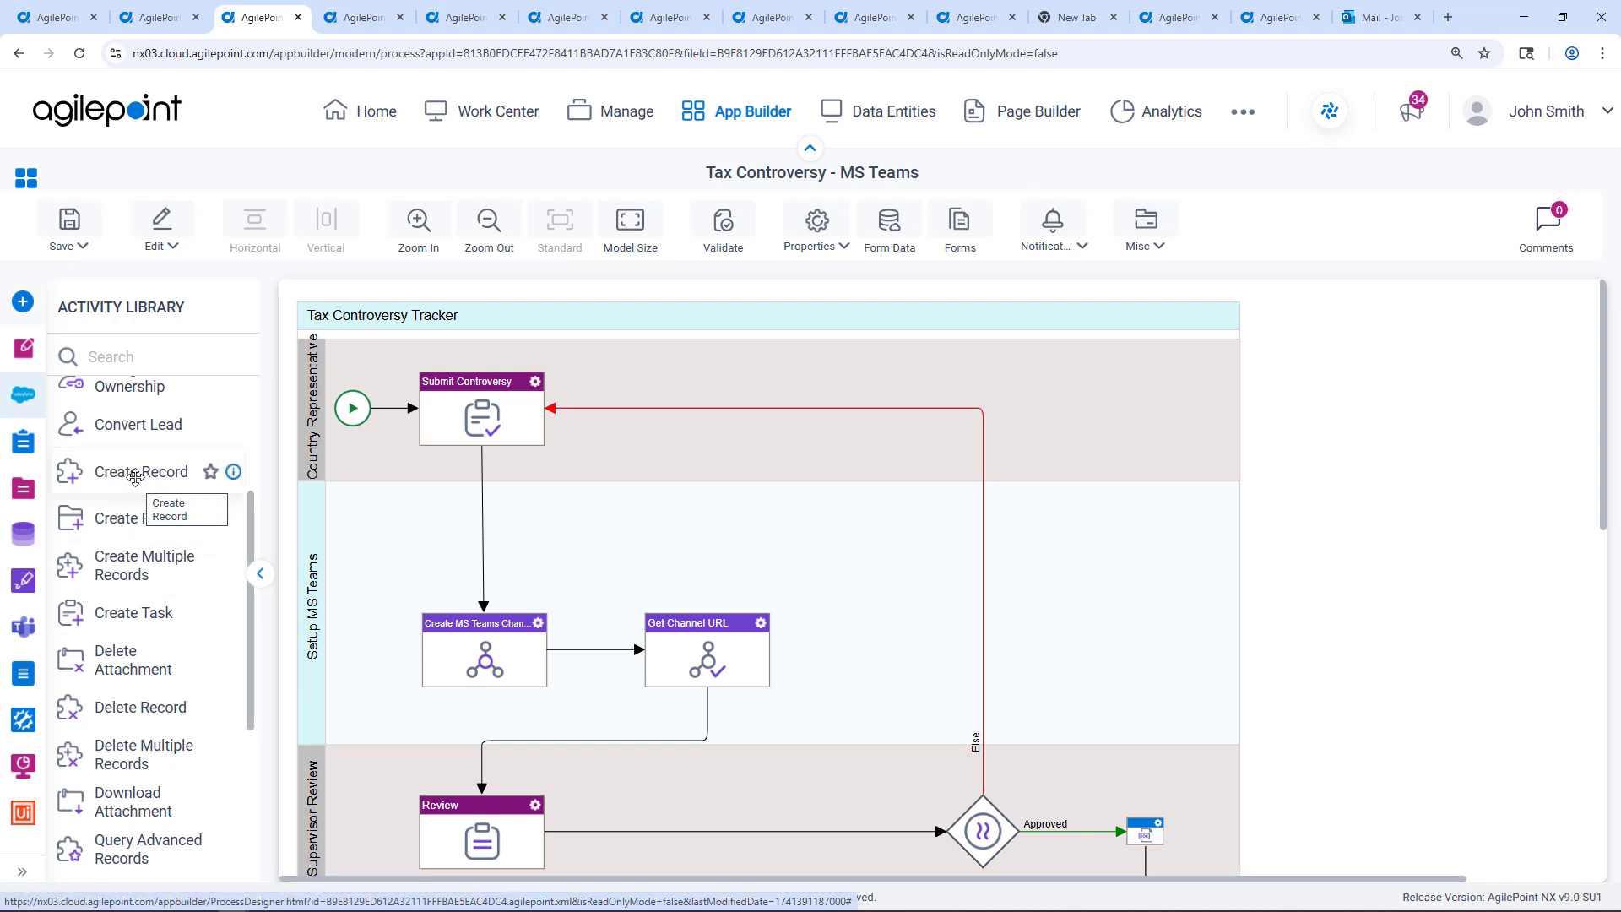
{"action": "left_click_drag", "start_coordinate": [135, 478], "coordinate": [498, 542]}
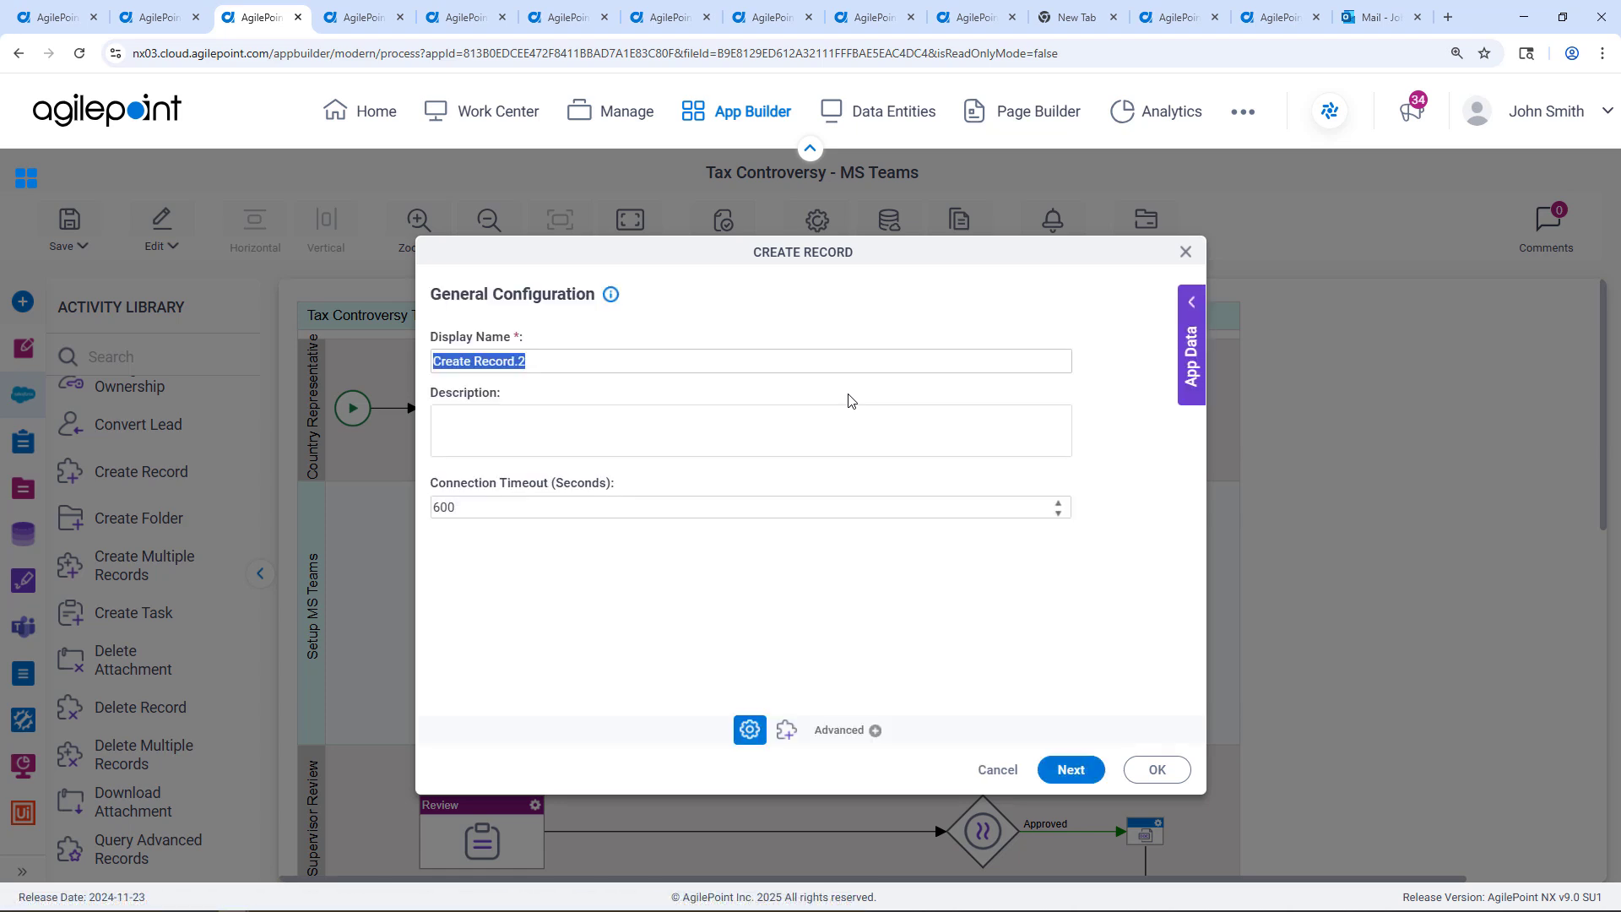
{"action": "left_click", "coordinate": [1070, 769]}
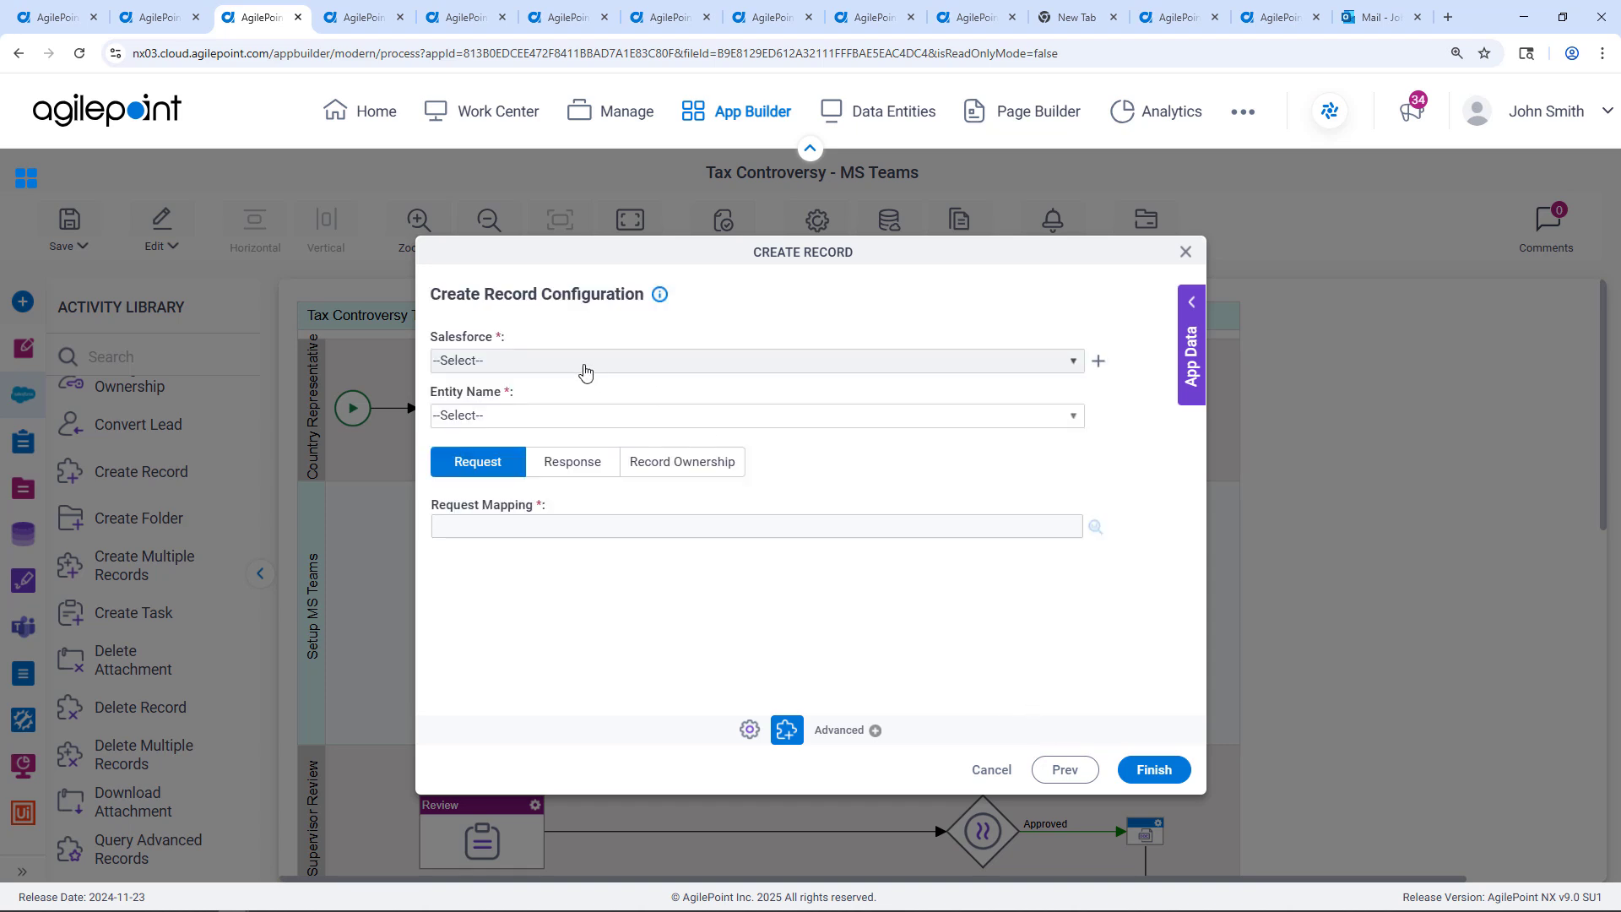
Set the Create Record activity's Salesforce connection to LucasSFDC (Global) and its entity name to Customers__c.
{"action": "left_click", "coordinate": [583, 365]}
{"action": "left_click", "coordinate": [522, 515]}
{"action": "left_click", "coordinate": [510, 421]}
{"action": "type", "text": "c"}
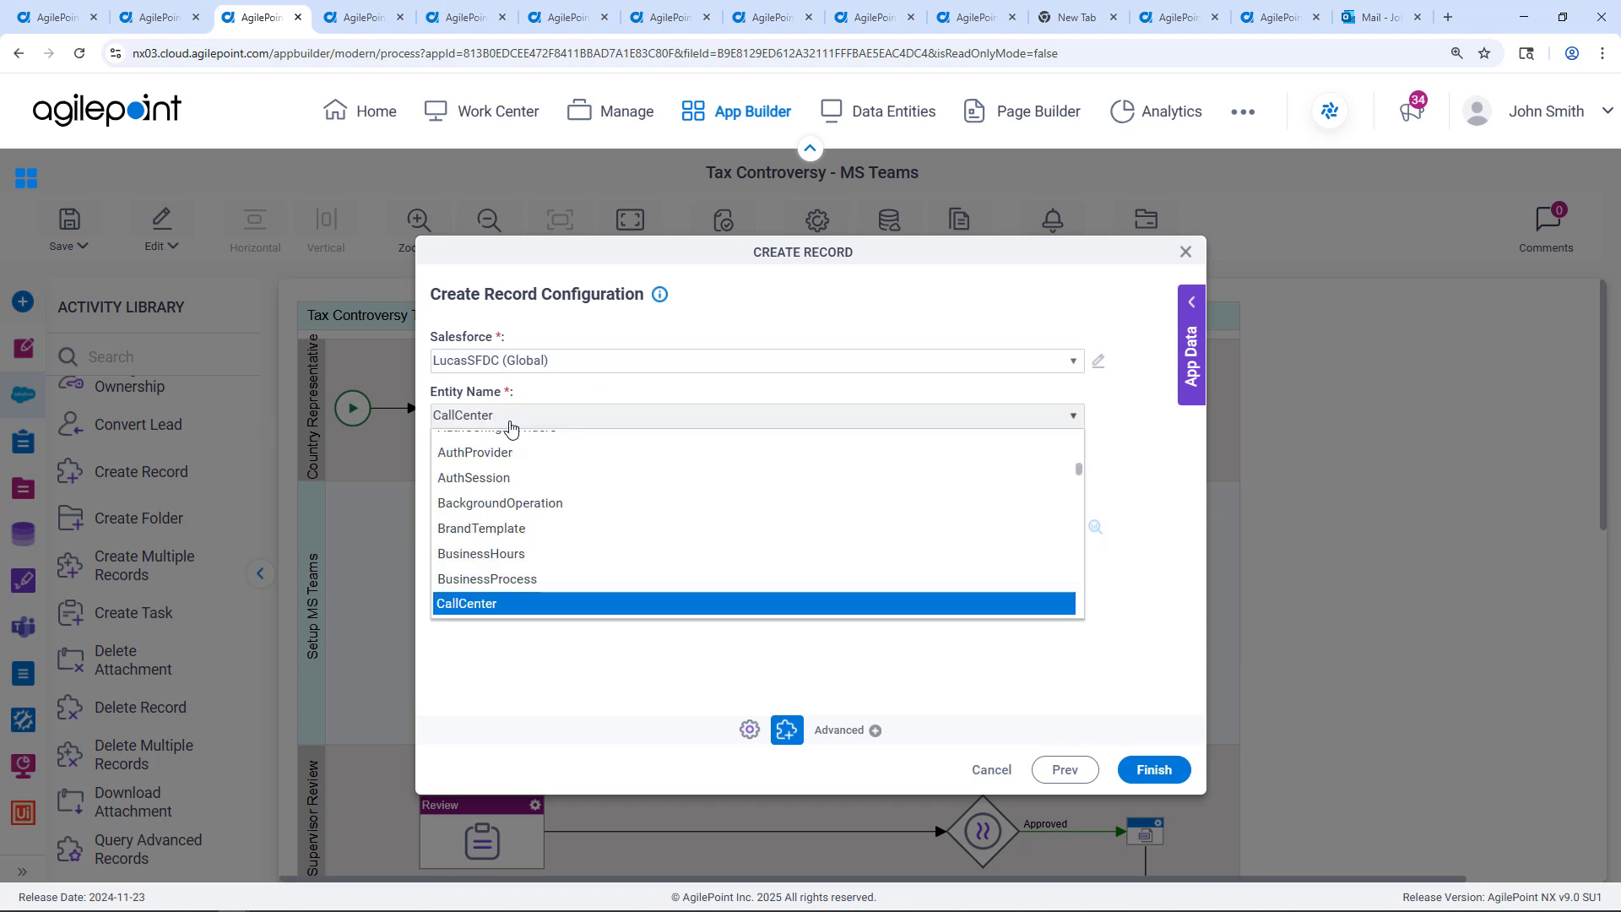
{"action": "type", "text": "ustomers__c"}
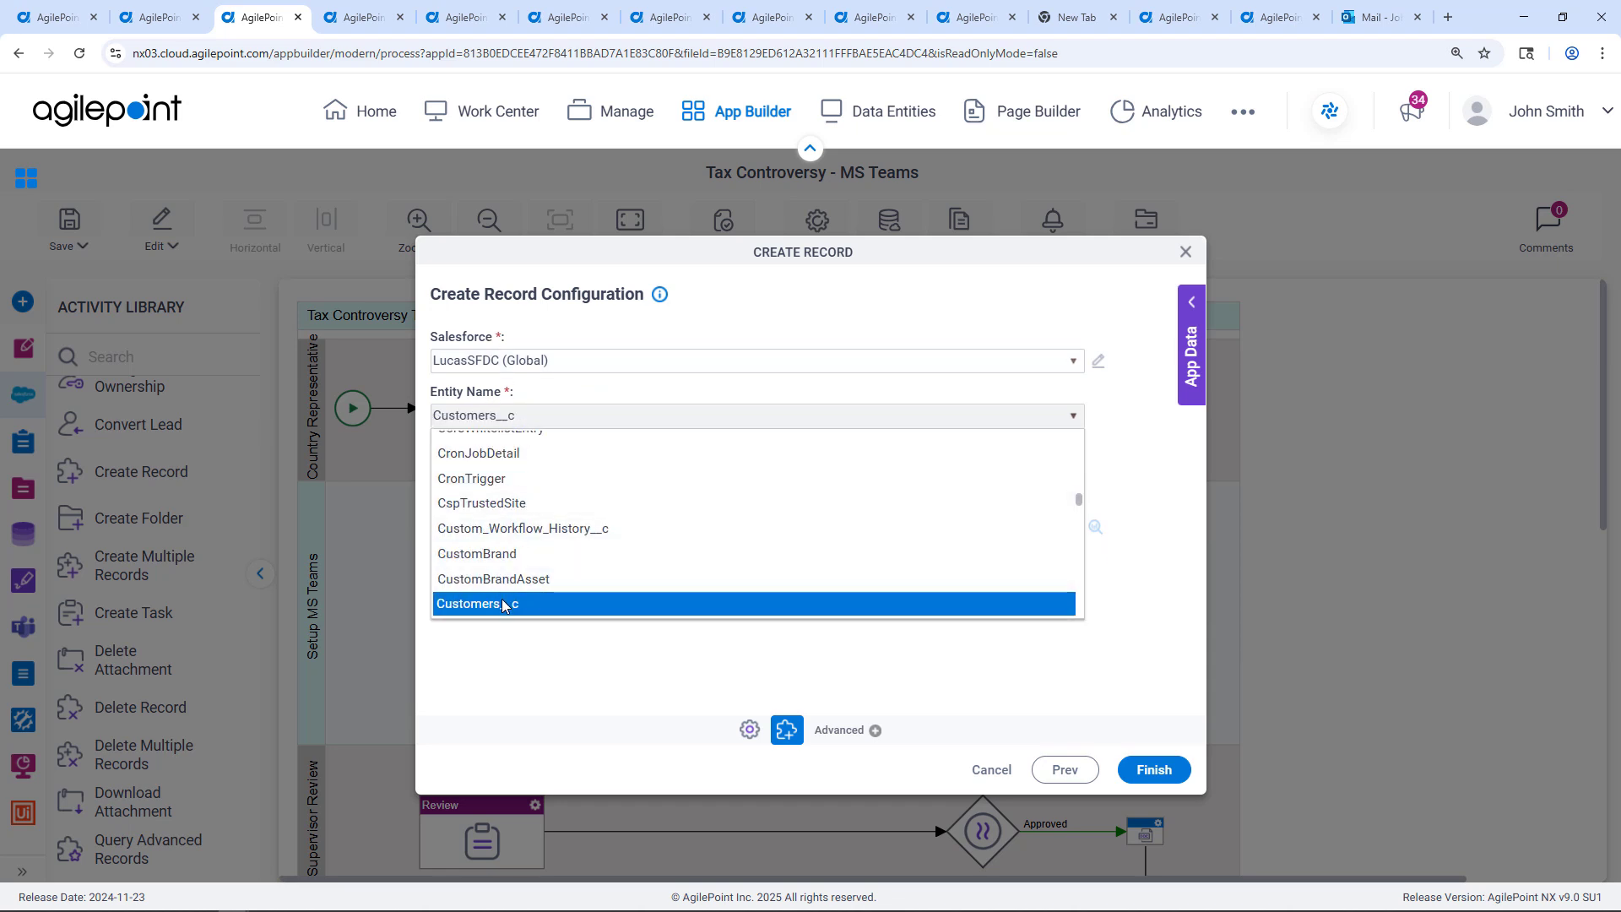
{"action": "left_click", "coordinate": [503, 605]}
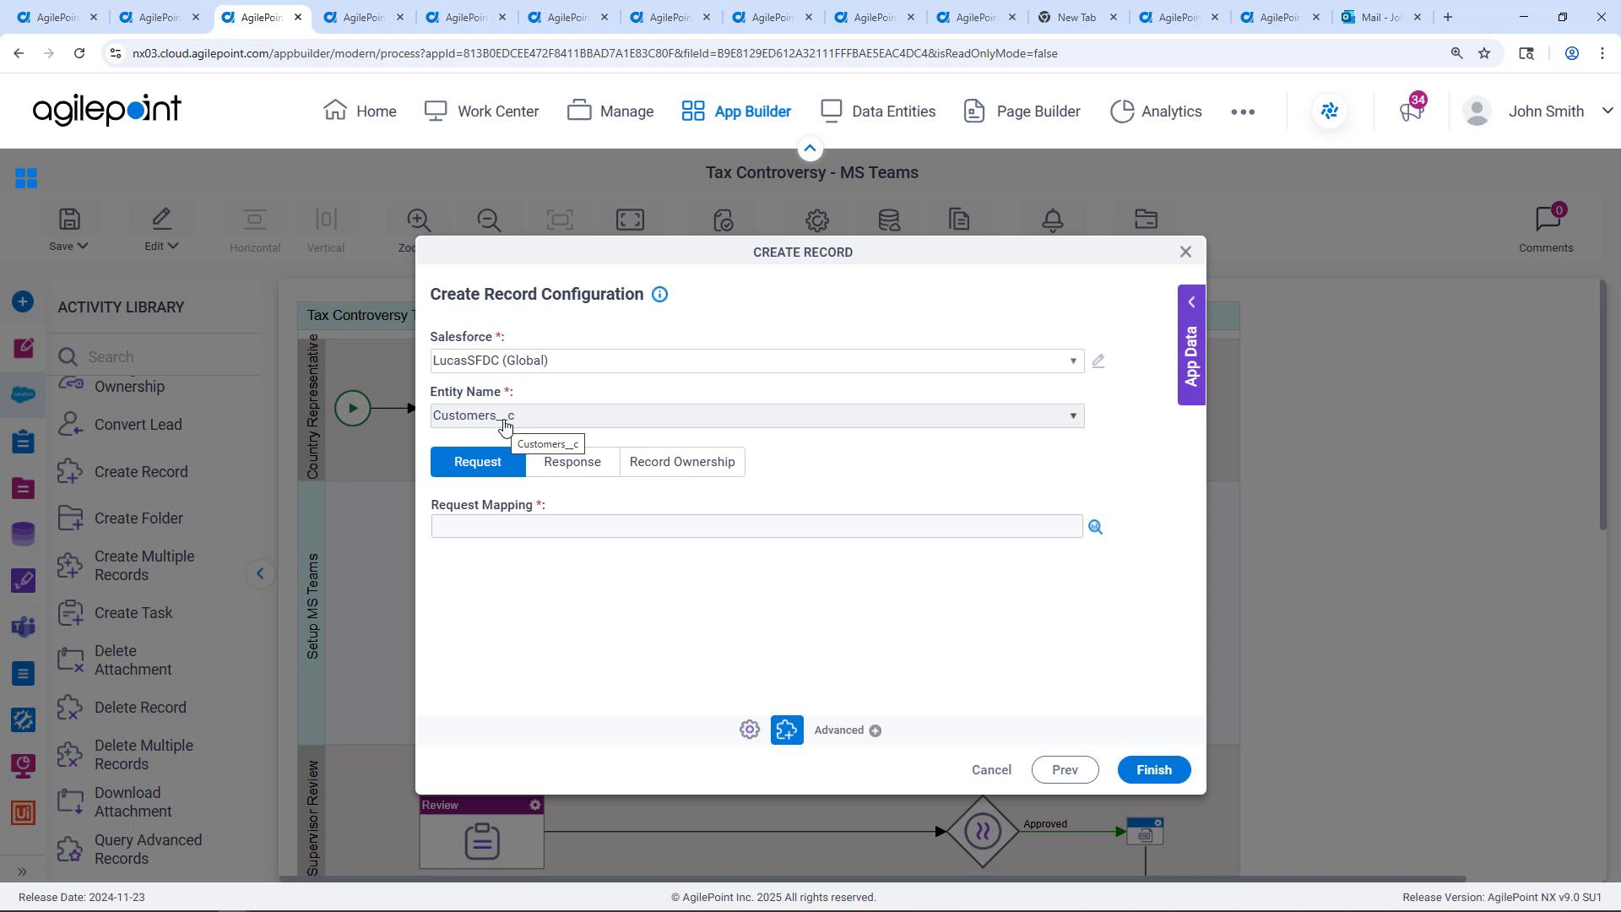
Map the CTOEmailAddress process field to E_Mail__c in the Create Record request mapping.
{"action": "left_click", "coordinate": [1096, 528]}
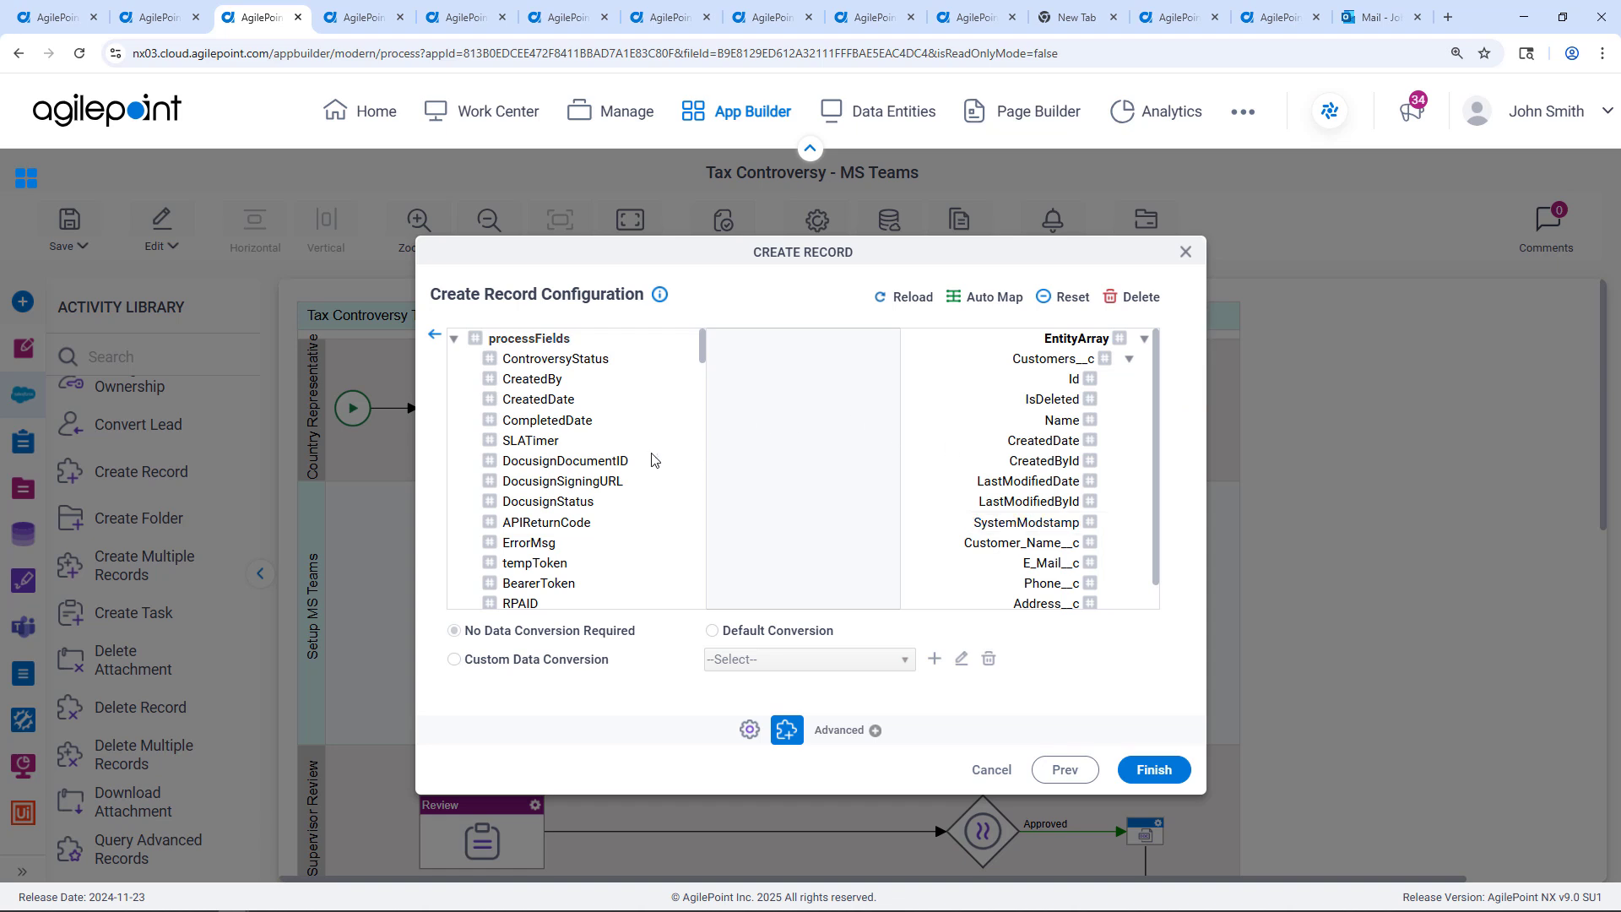
{"action": "left_click_drag", "start_coordinate": [702, 353], "coordinate": [700, 390]}
{"action": "scroll", "coordinate": [699, 400], "scroll_direction": "down", "scroll_amount": 3}
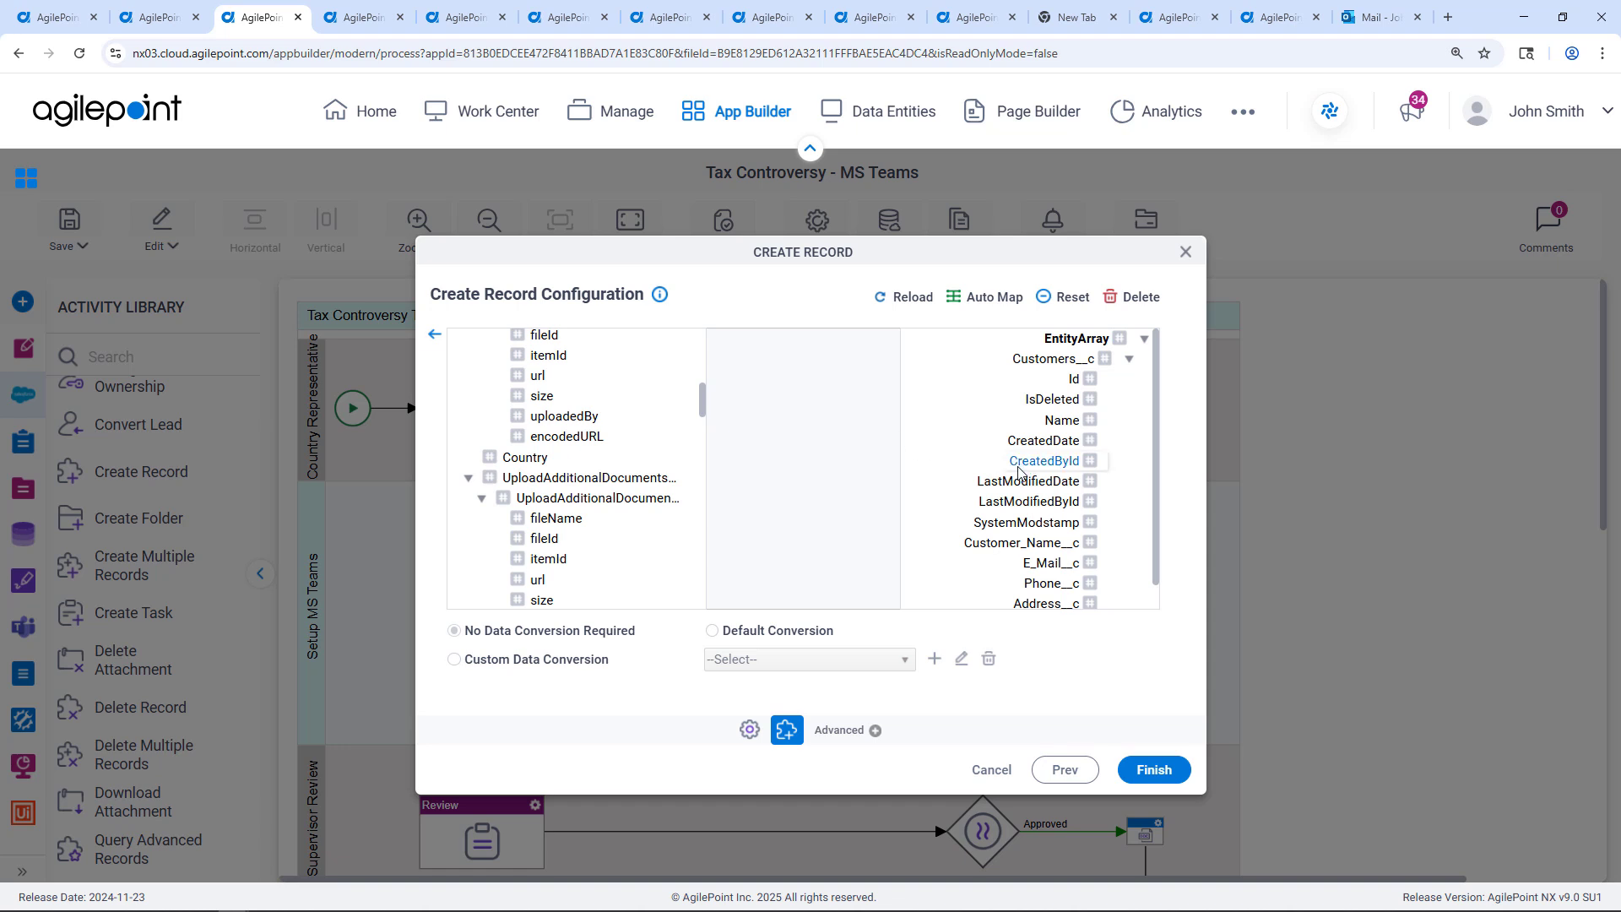
{"action": "left_click_drag", "start_coordinate": [702, 399], "coordinate": [696, 436]}
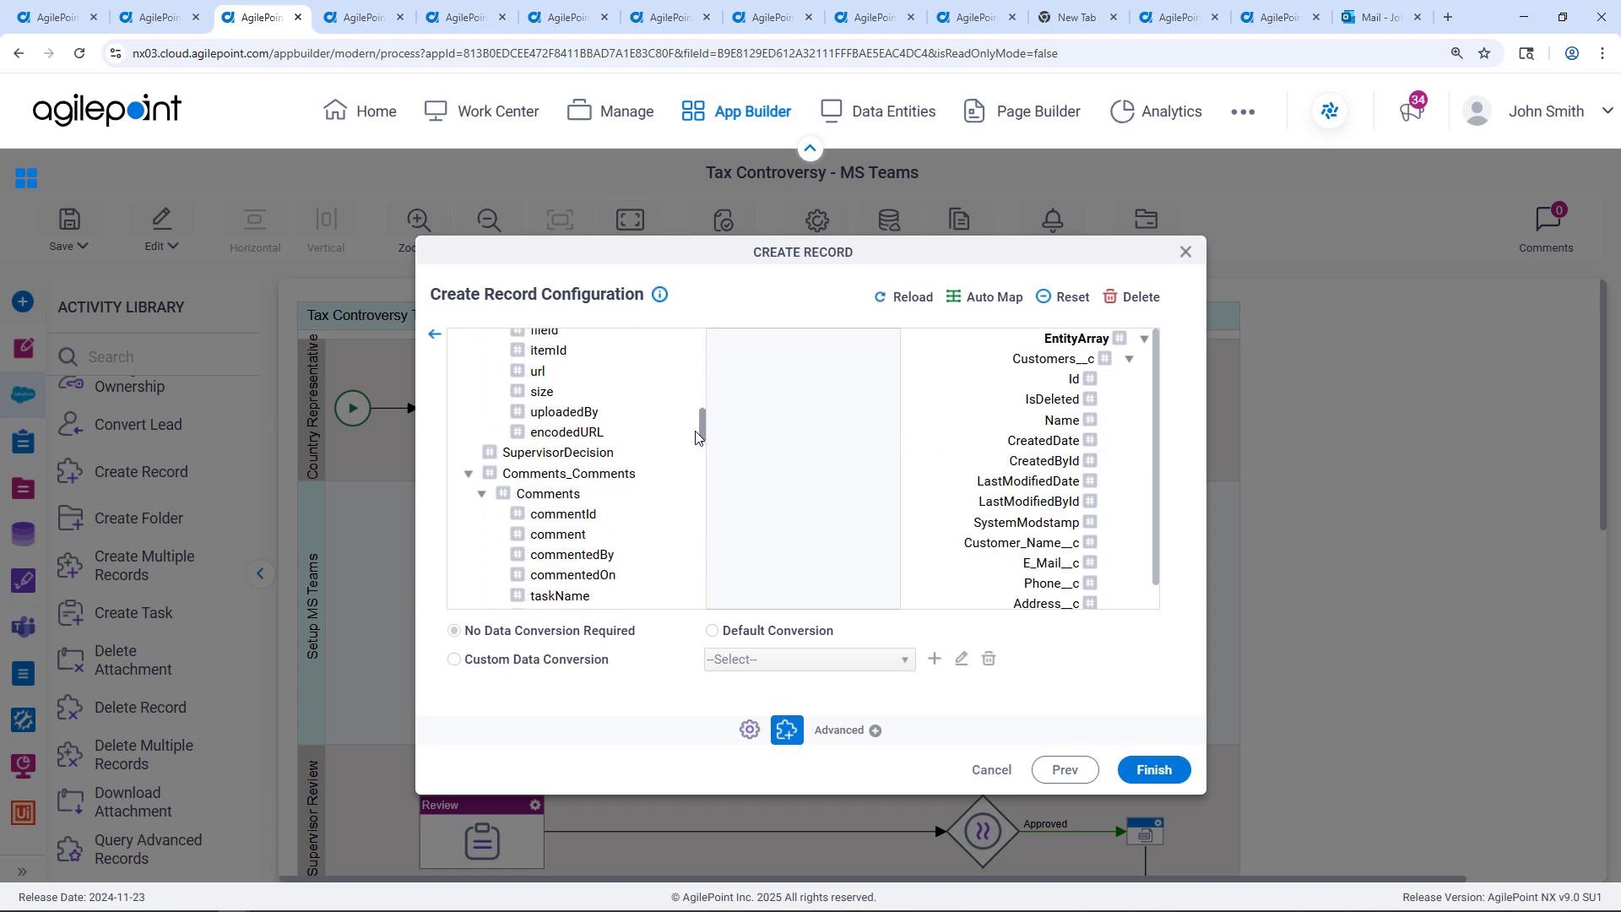
{"action": "scroll", "coordinate": [695, 436], "scroll_direction": "down", "scroll_amount": 10}
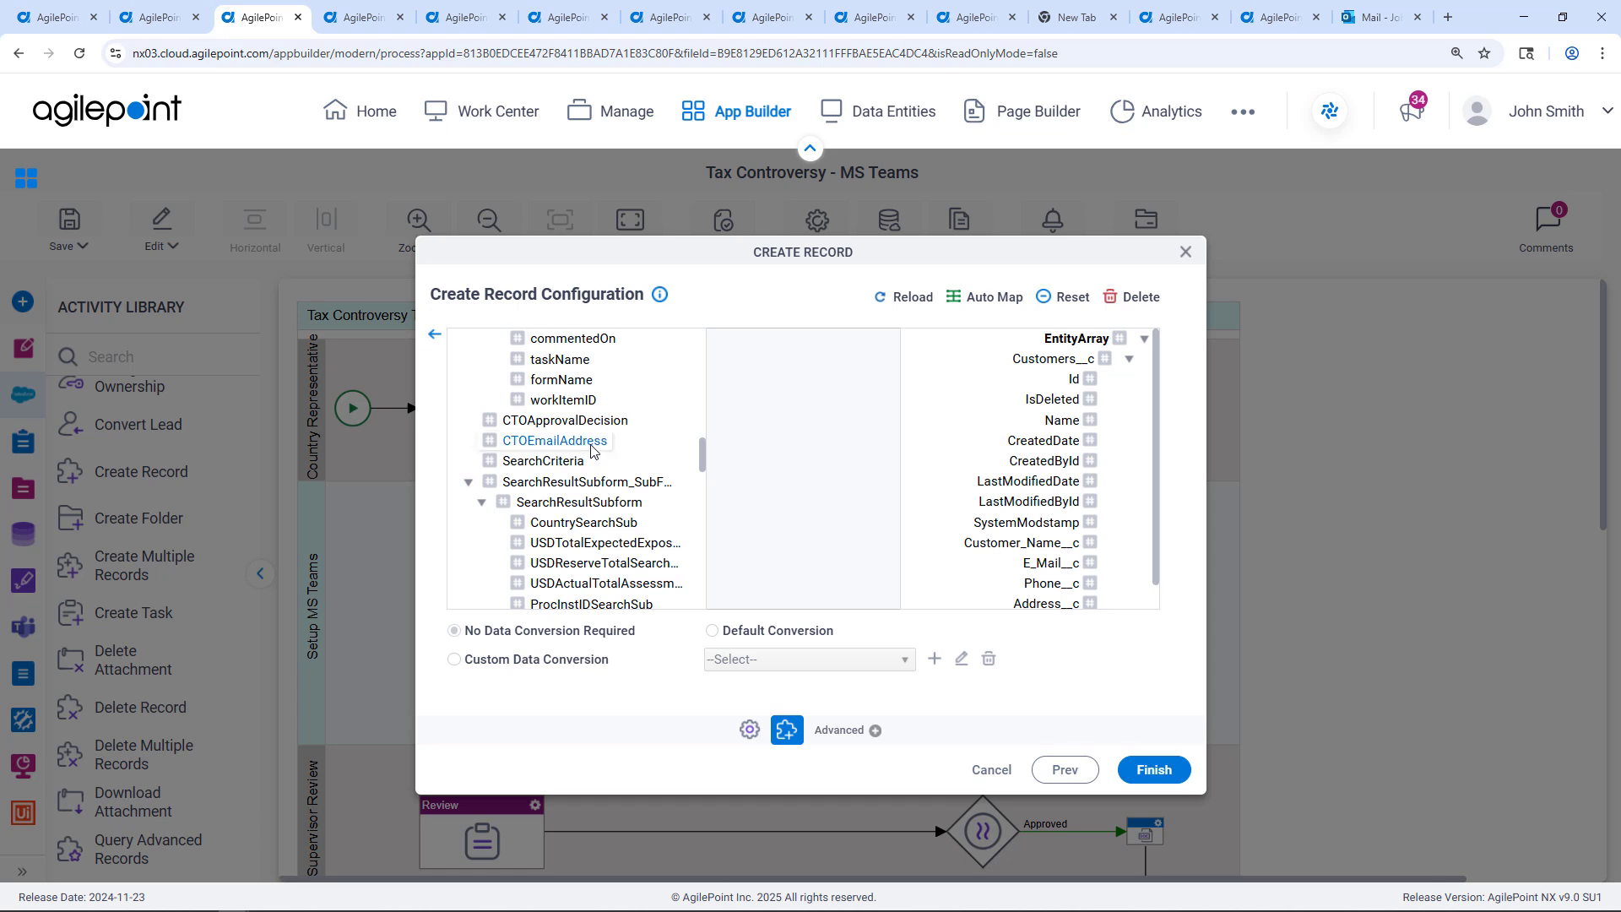
{"action": "left_click_drag", "start_coordinate": [593, 447], "coordinate": [1051, 563]}
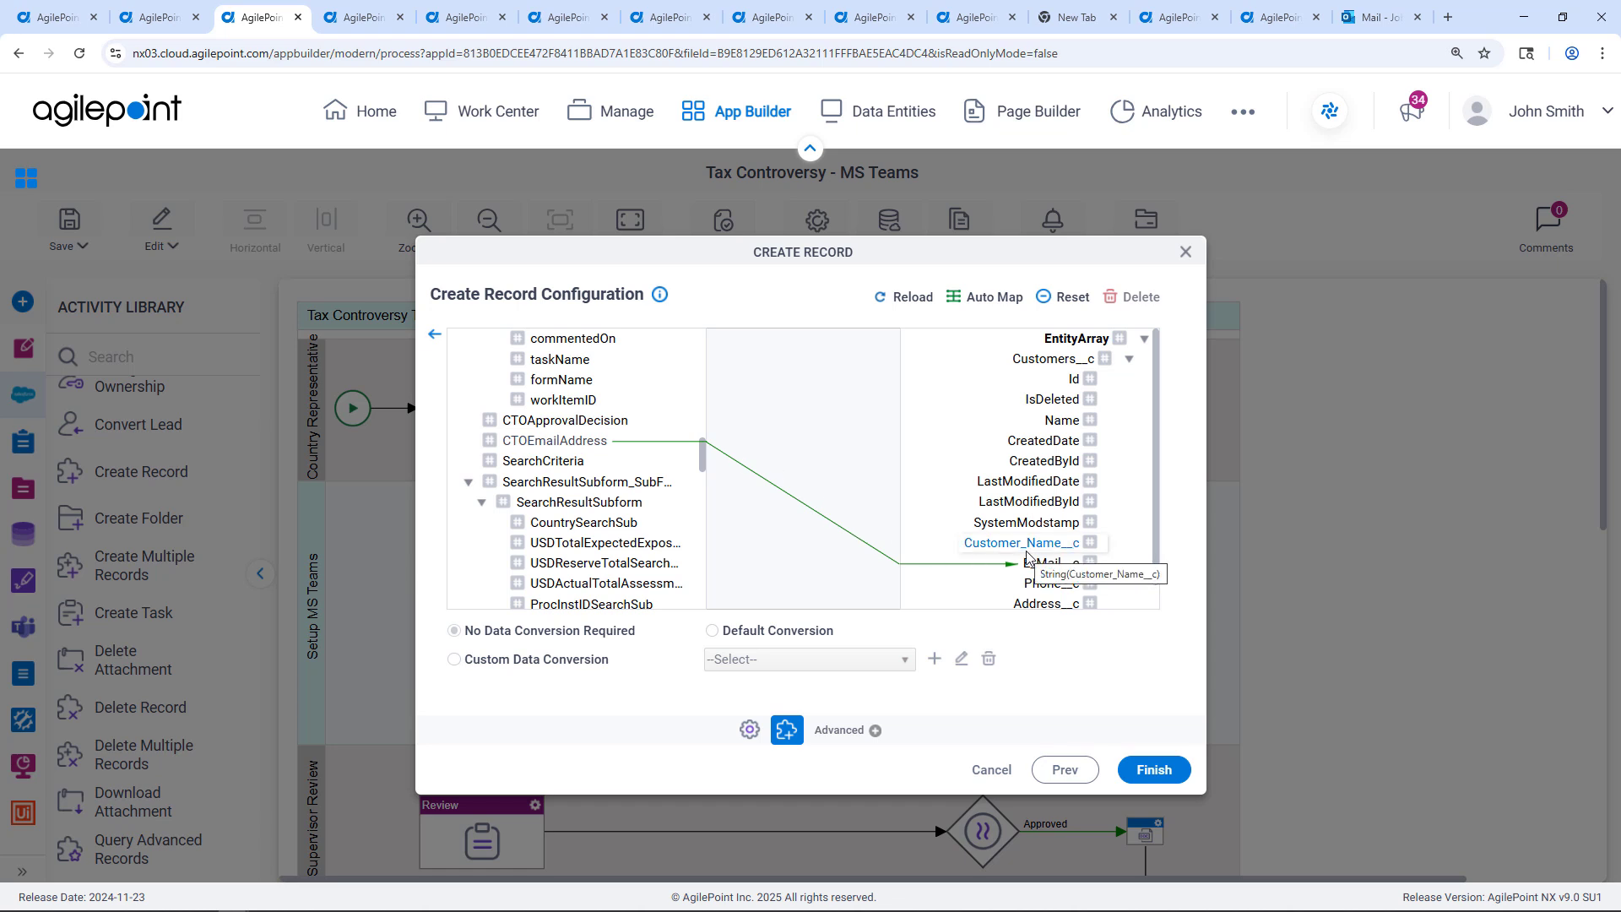
{"action": "left_click", "coordinate": [434, 337]}
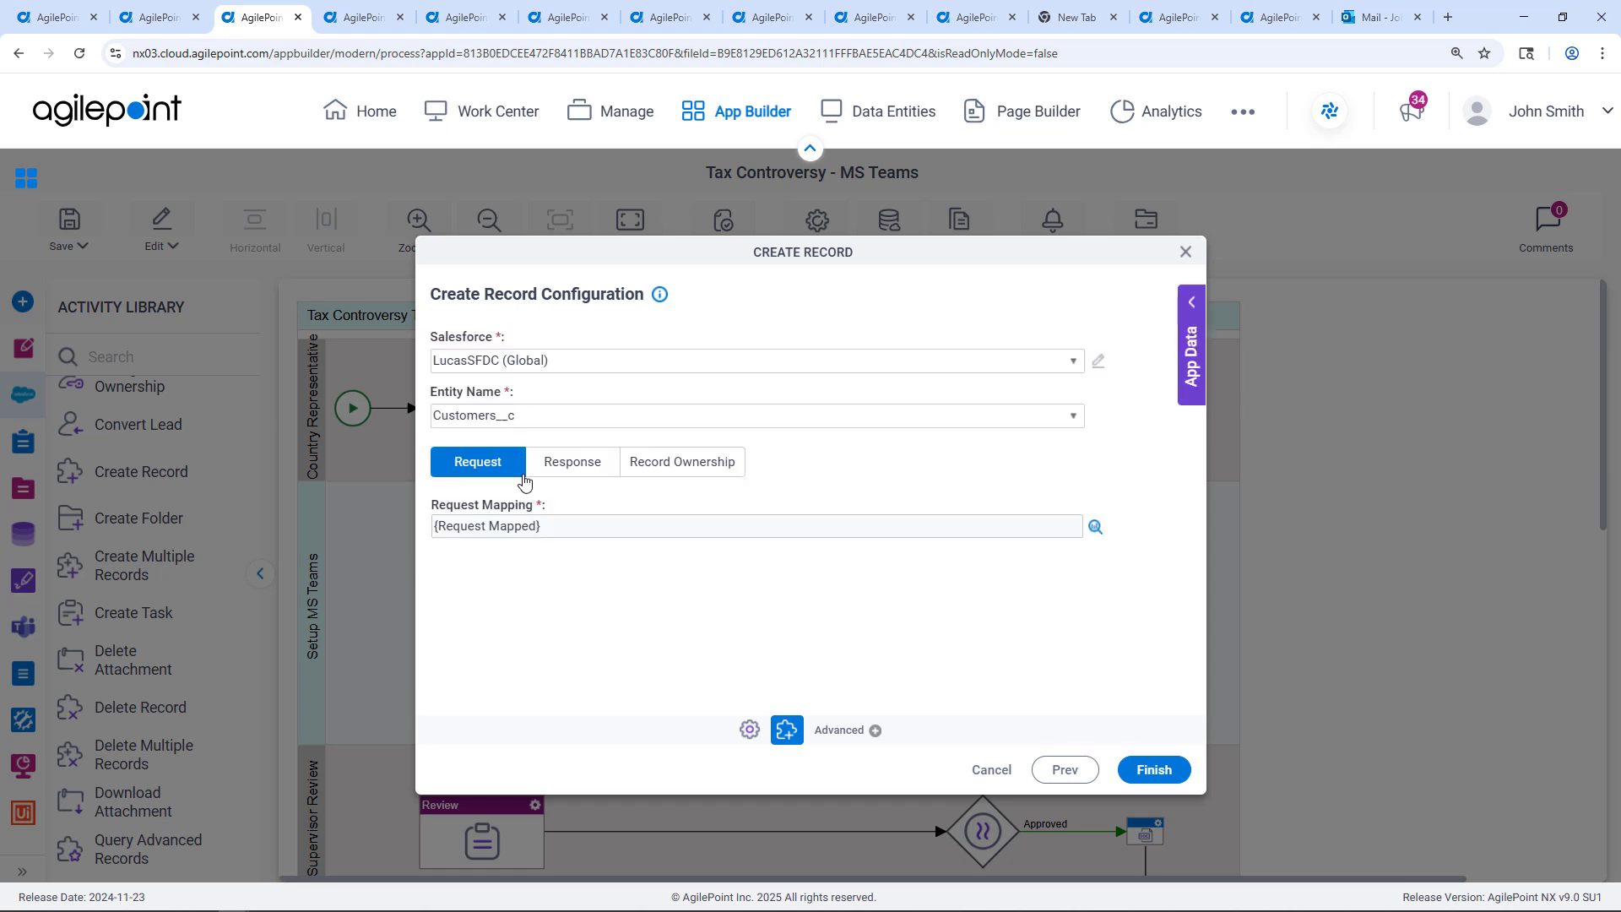
Review the Create Record activity's response mapping and close its configuration without saving.
{"action": "left_click", "coordinate": [582, 473]}
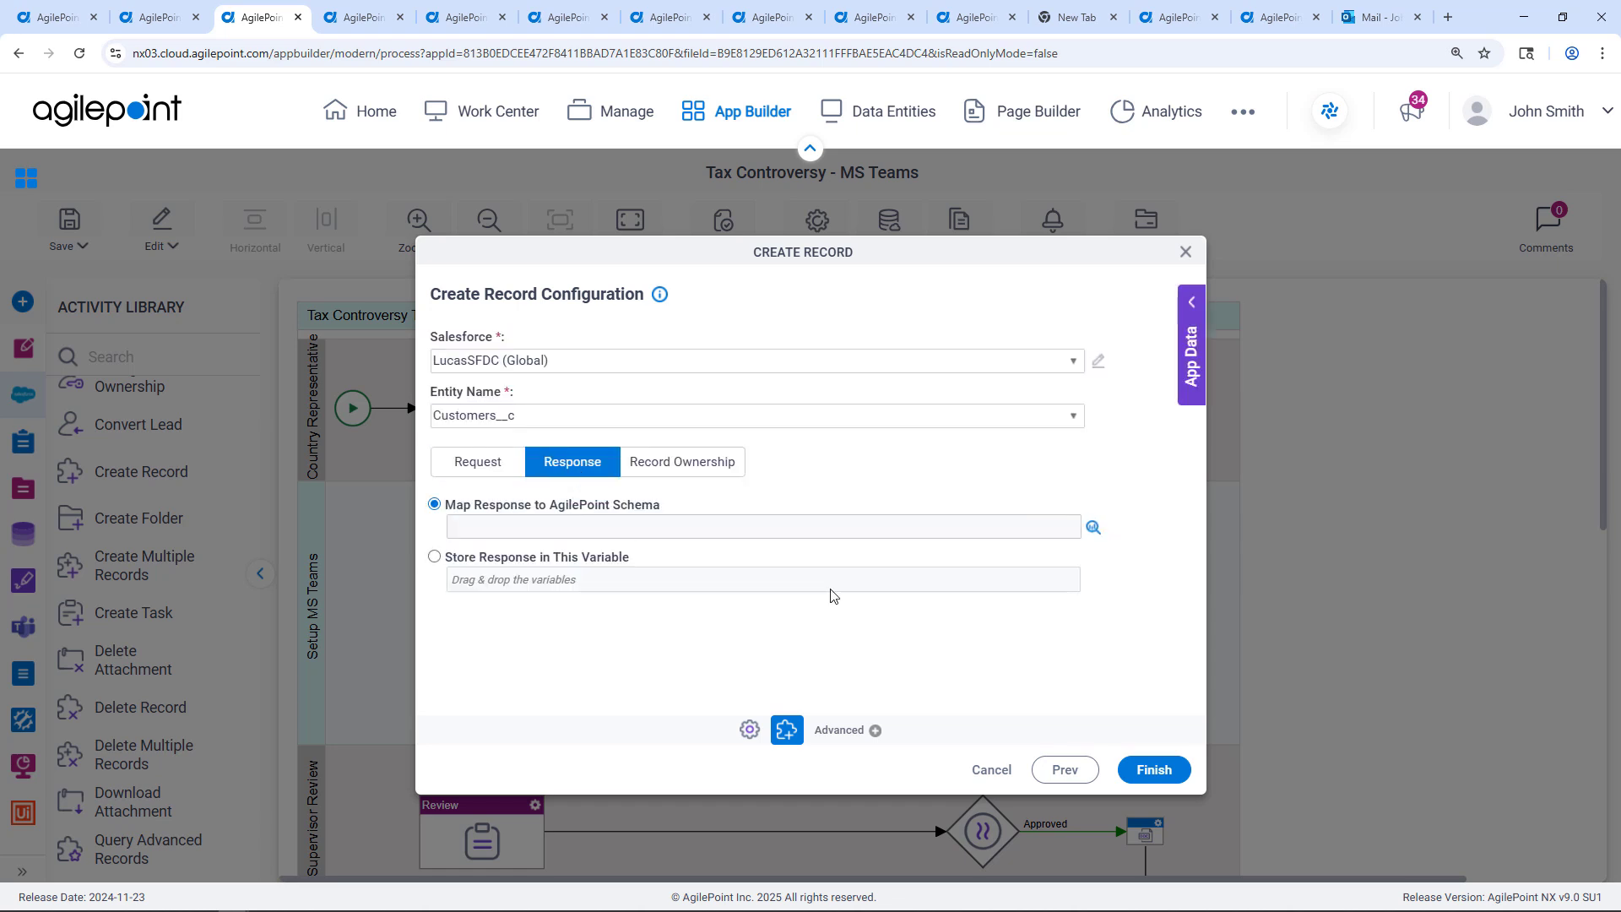
{"action": "left_click", "coordinate": [1096, 526]}
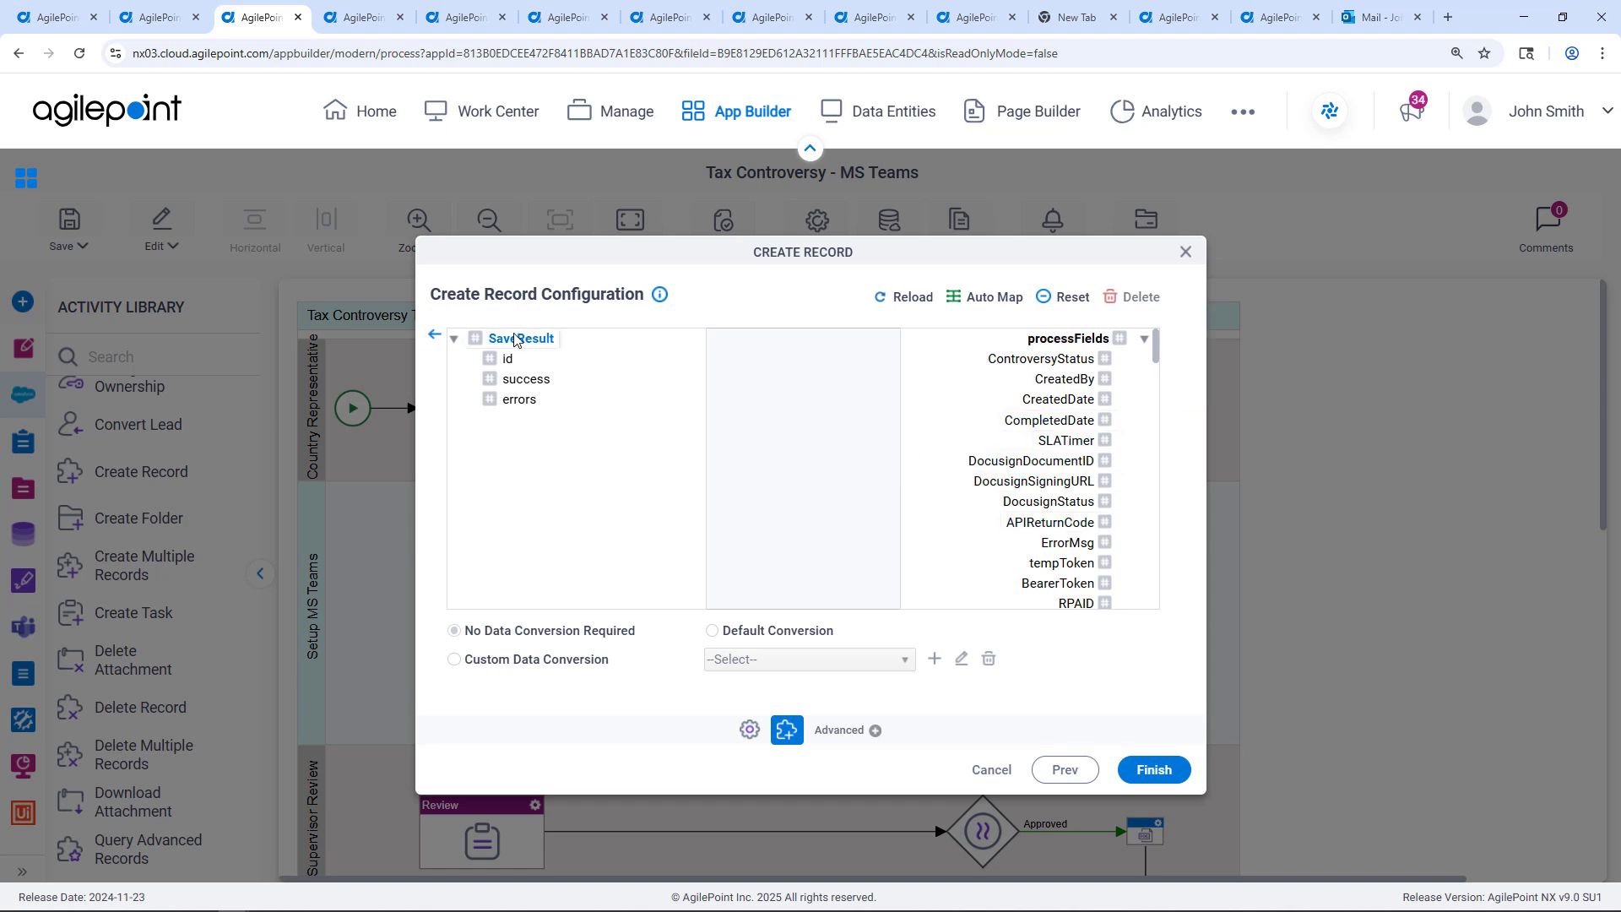
{"action": "left_click", "coordinate": [434, 334]}
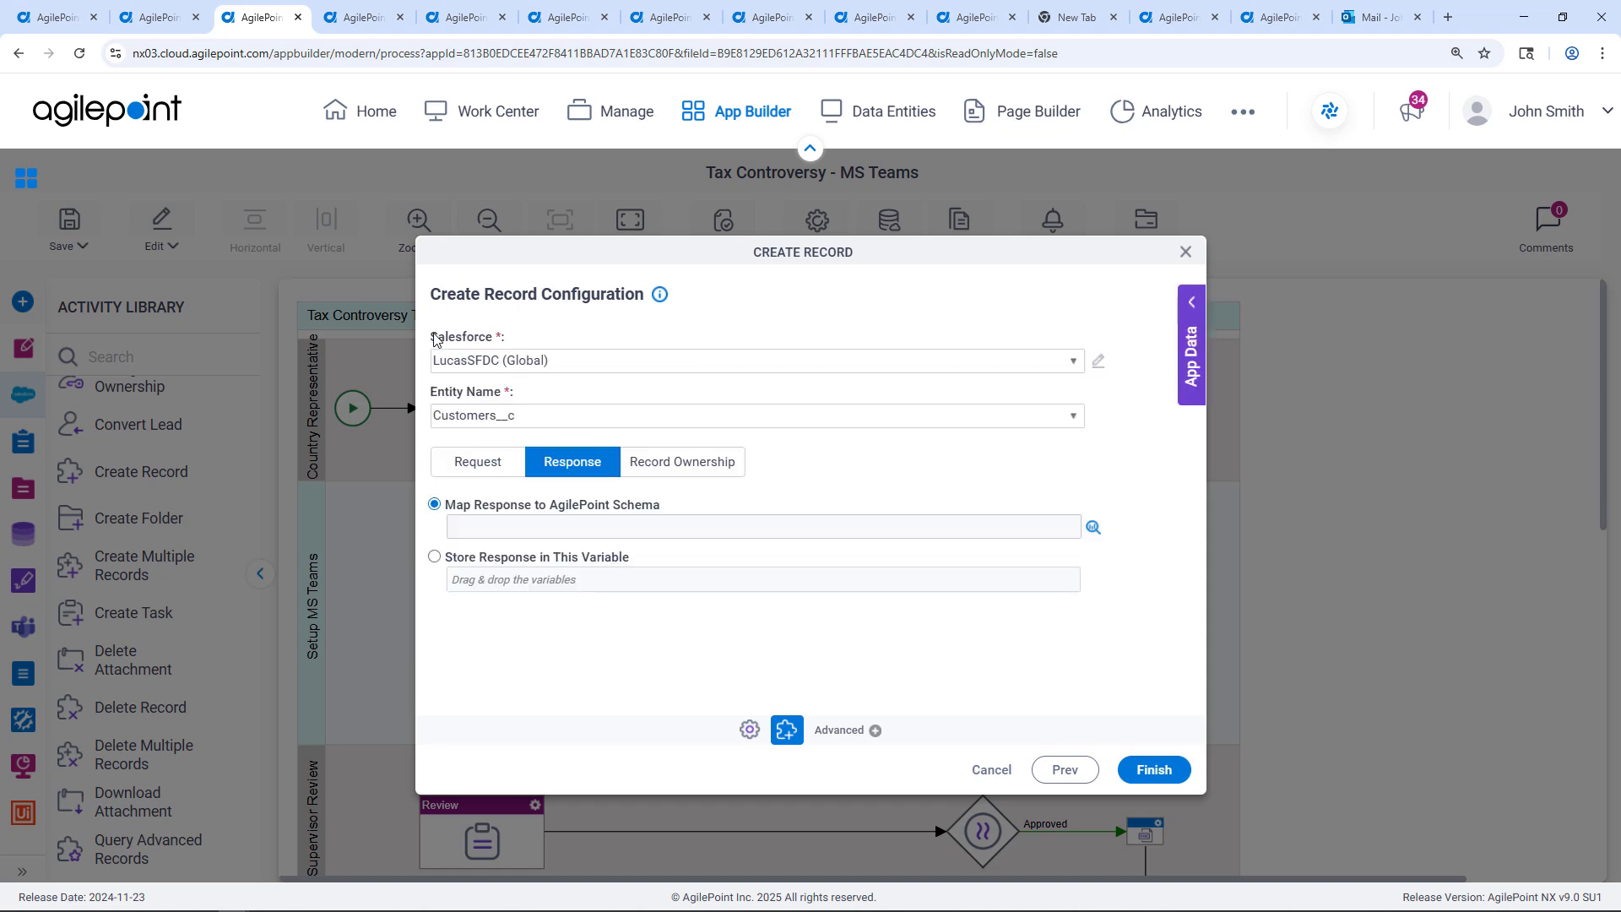
{"action": "left_click", "coordinate": [1185, 252]}
Delete the Salesforce Create Record activity from the Setup MS Teams lane of the process.
{"action": "left_click", "coordinate": [539, 515]}
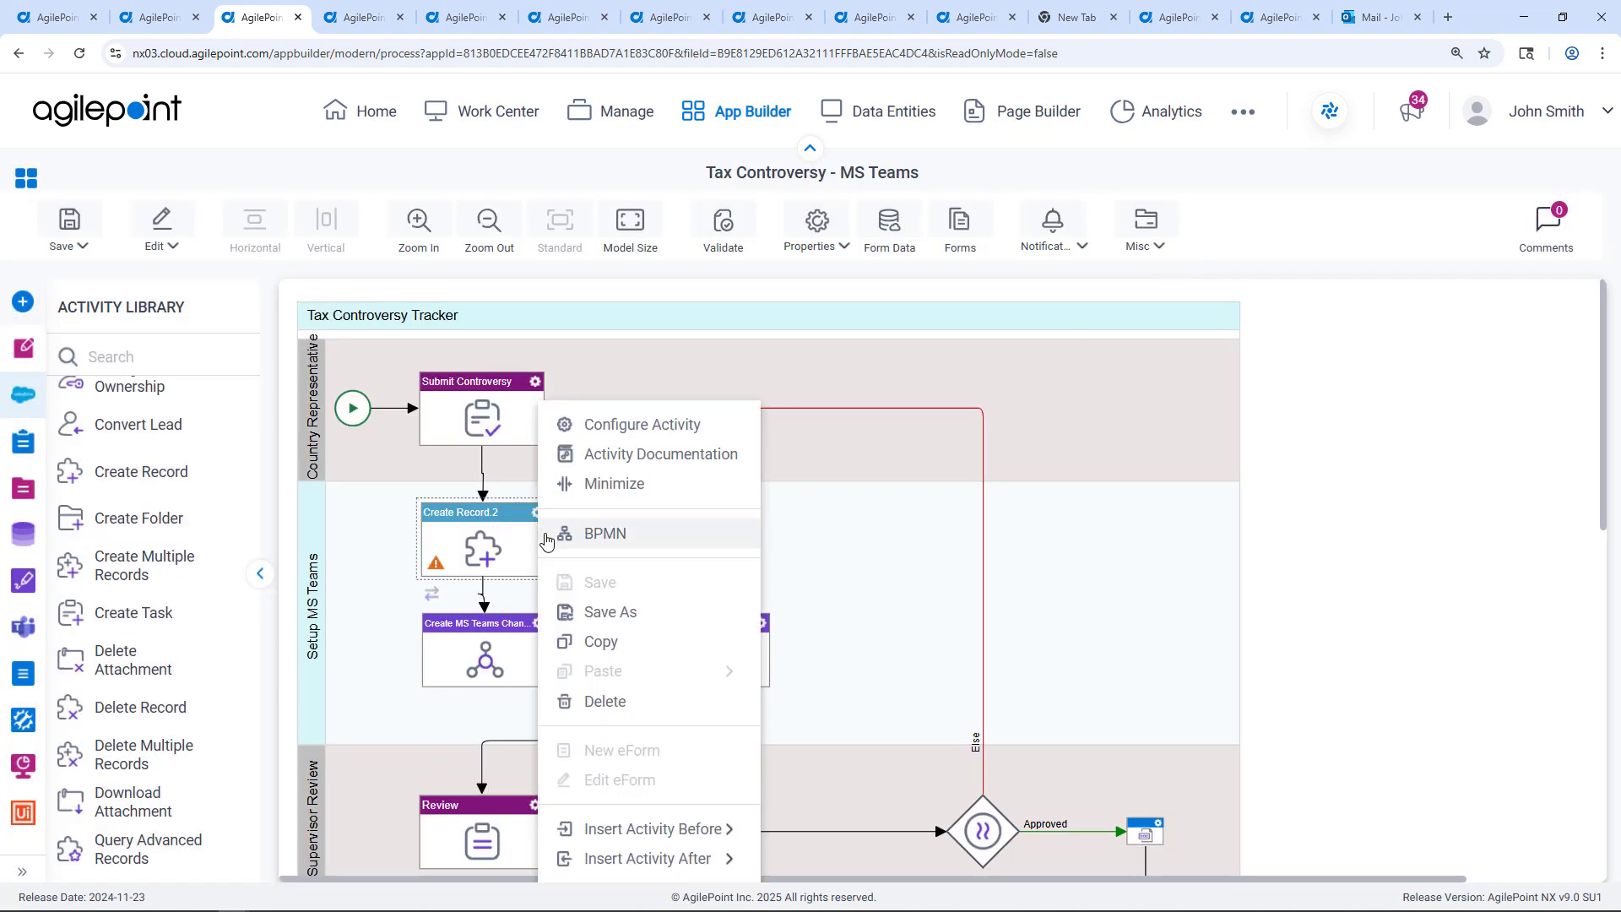
{"action": "left_click", "coordinate": [596, 702]}
Switch to the Country Representative eForm and examine its common, advanced and Telerik form controls.
{"action": "left_click", "coordinate": [361, 20]}
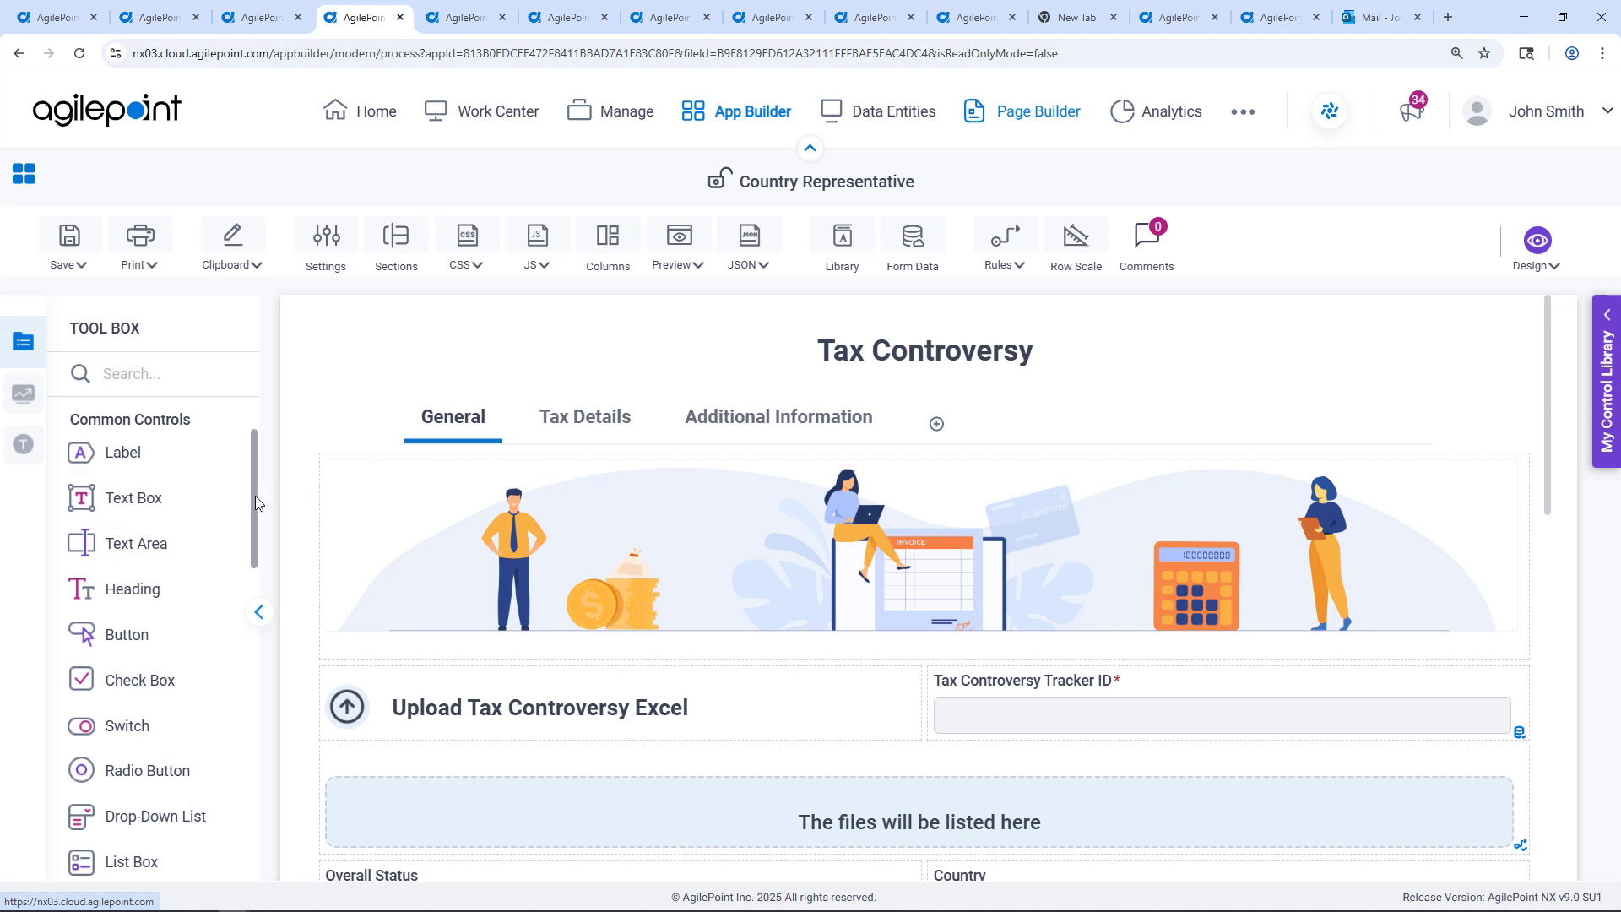
{"action": "scroll", "coordinate": [255, 495], "scroll_direction": "down", "scroll_amount": 1}
{"action": "scroll", "coordinate": [259, 514], "scroll_direction": "down", "scroll_amount": 1}
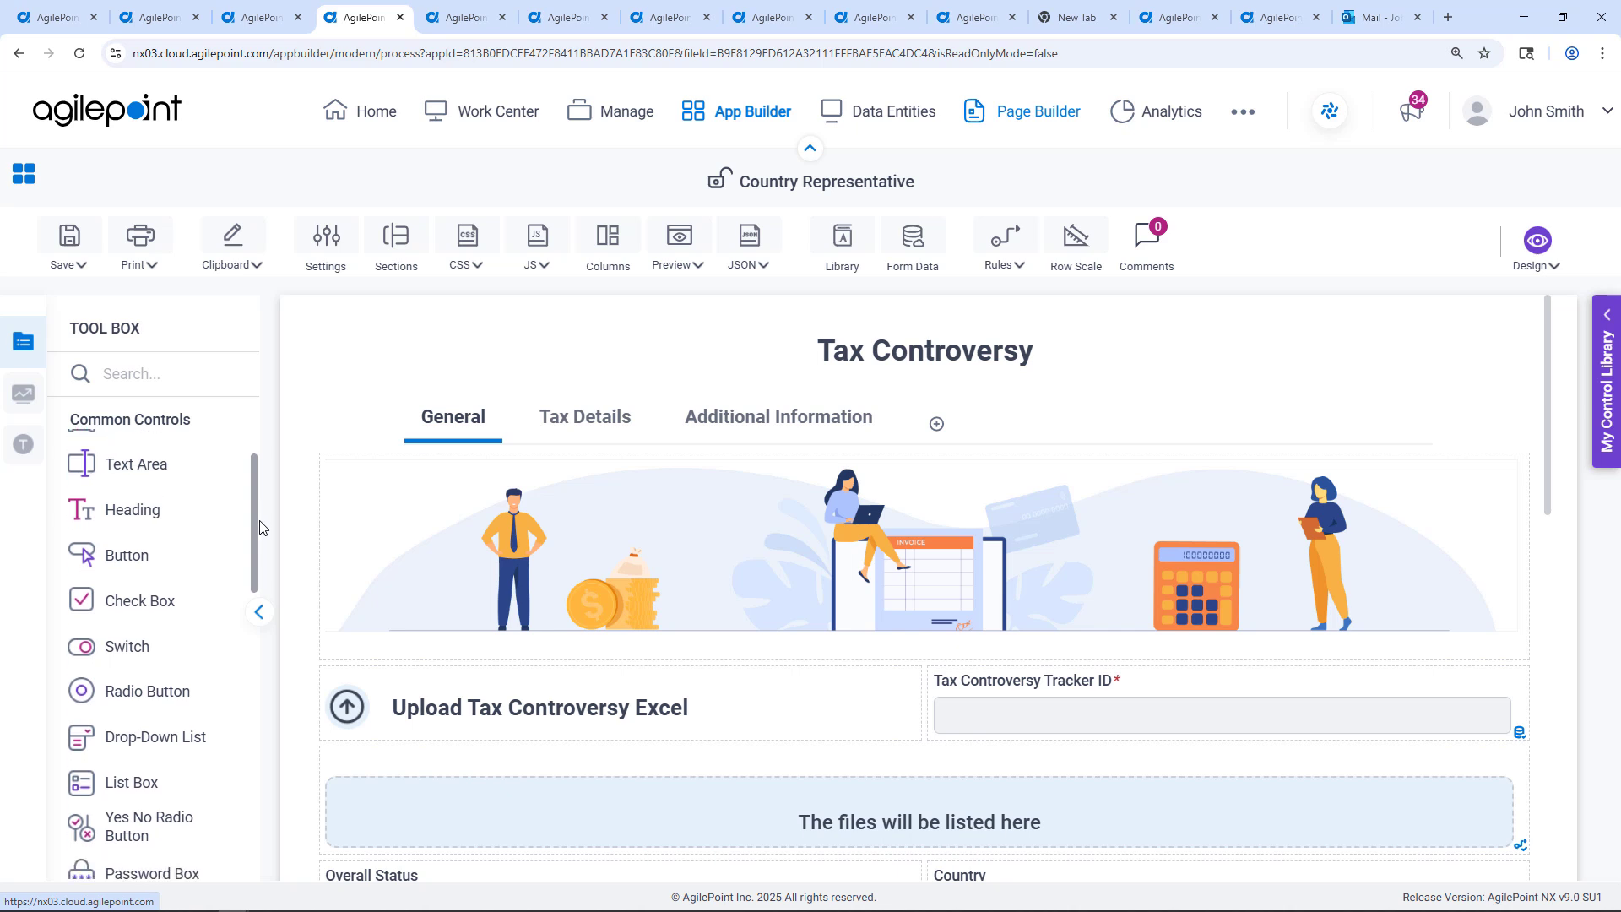
{"action": "left_click_drag", "start_coordinate": [263, 528], "coordinate": [255, 664]}
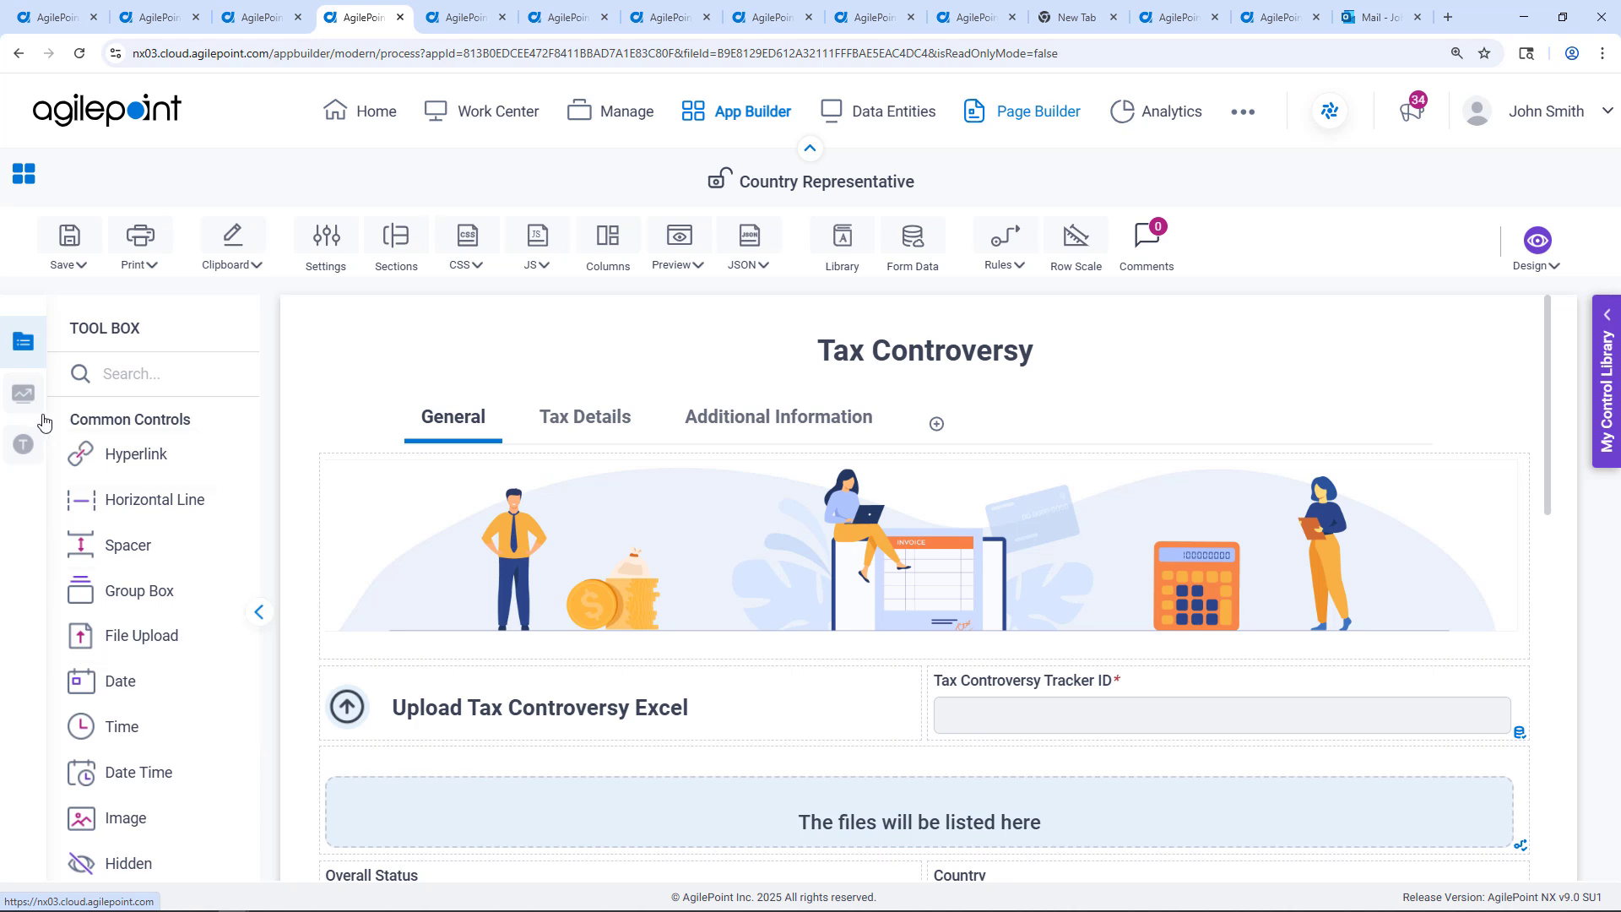
{"action": "left_click", "coordinate": [24, 395]}
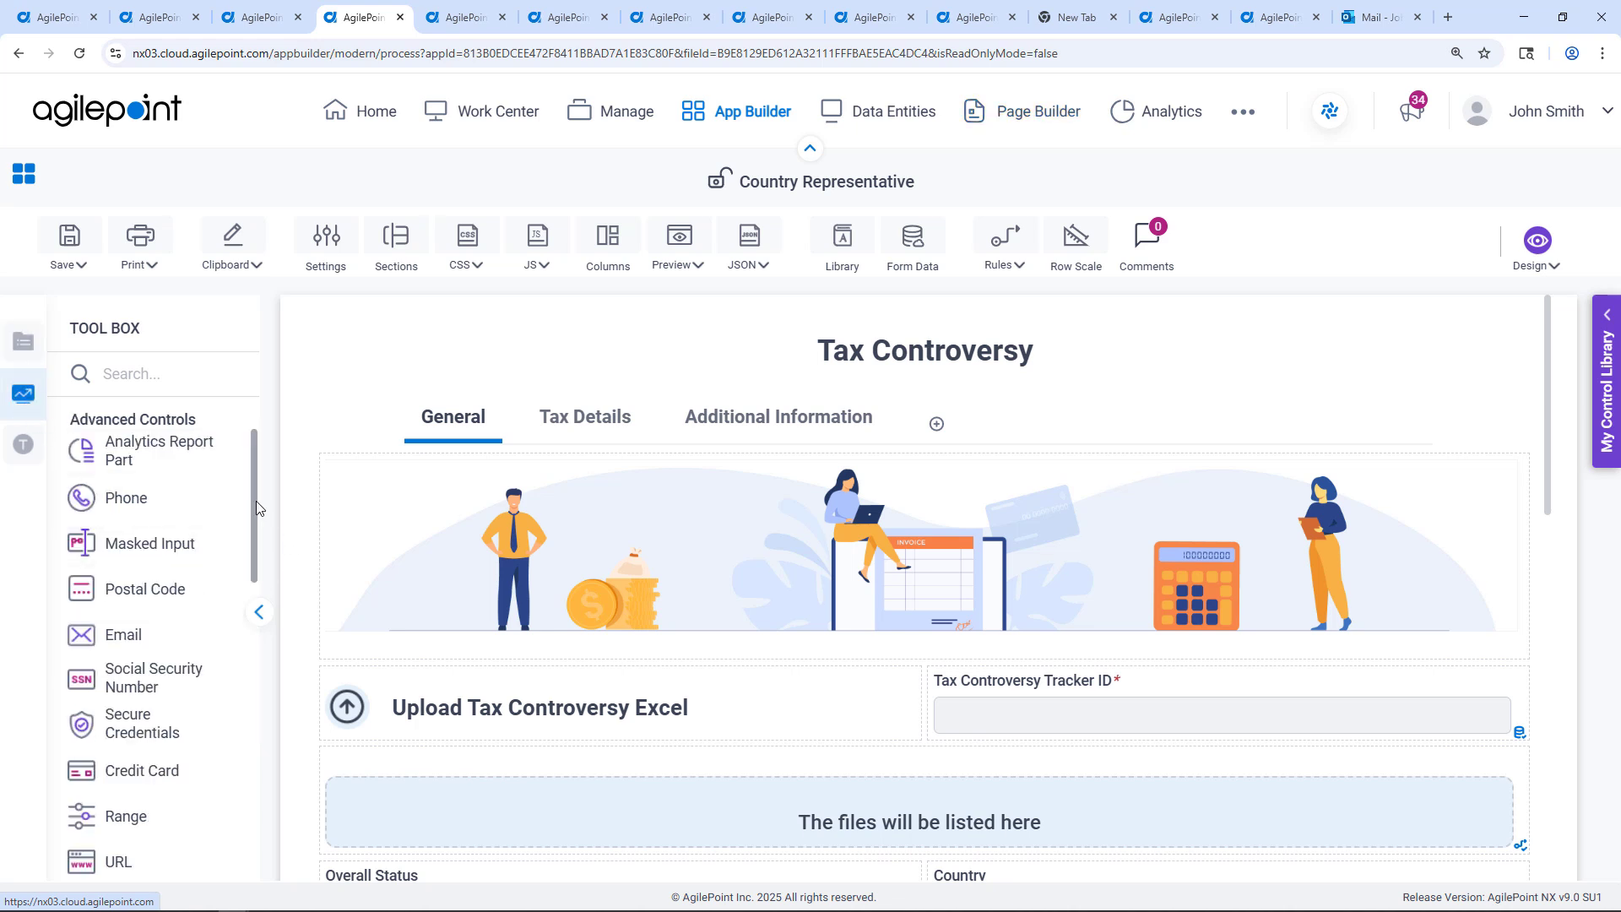
{"action": "left_click_drag", "start_coordinate": [256, 500], "coordinate": [256, 509]}
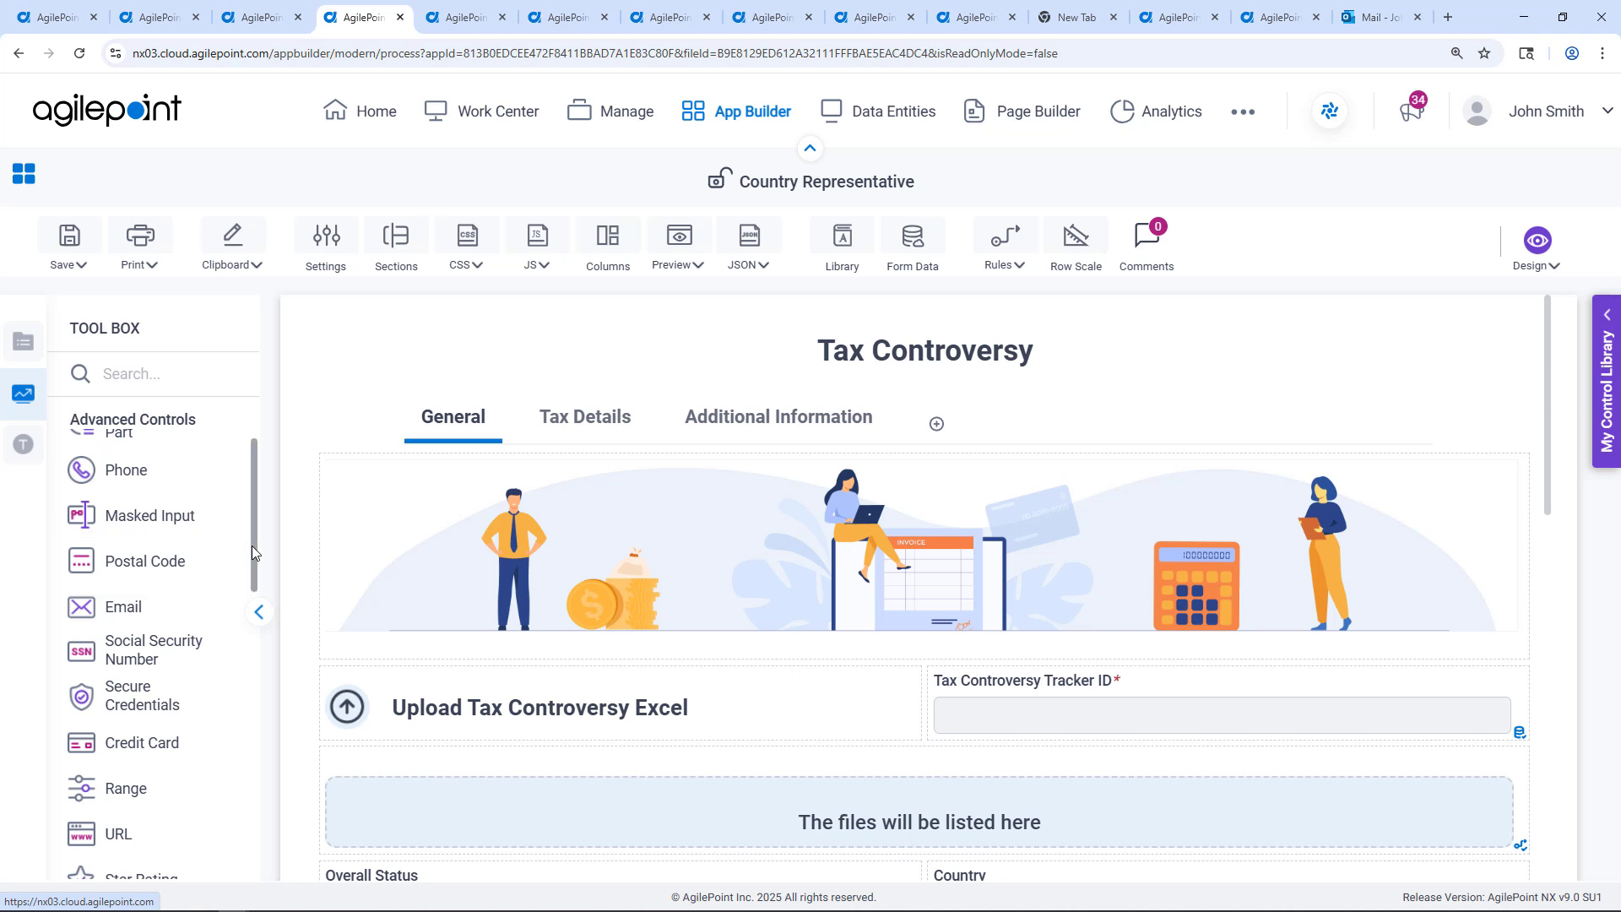
{"action": "left_click_drag", "start_coordinate": [251, 546], "coordinate": [251, 569]}
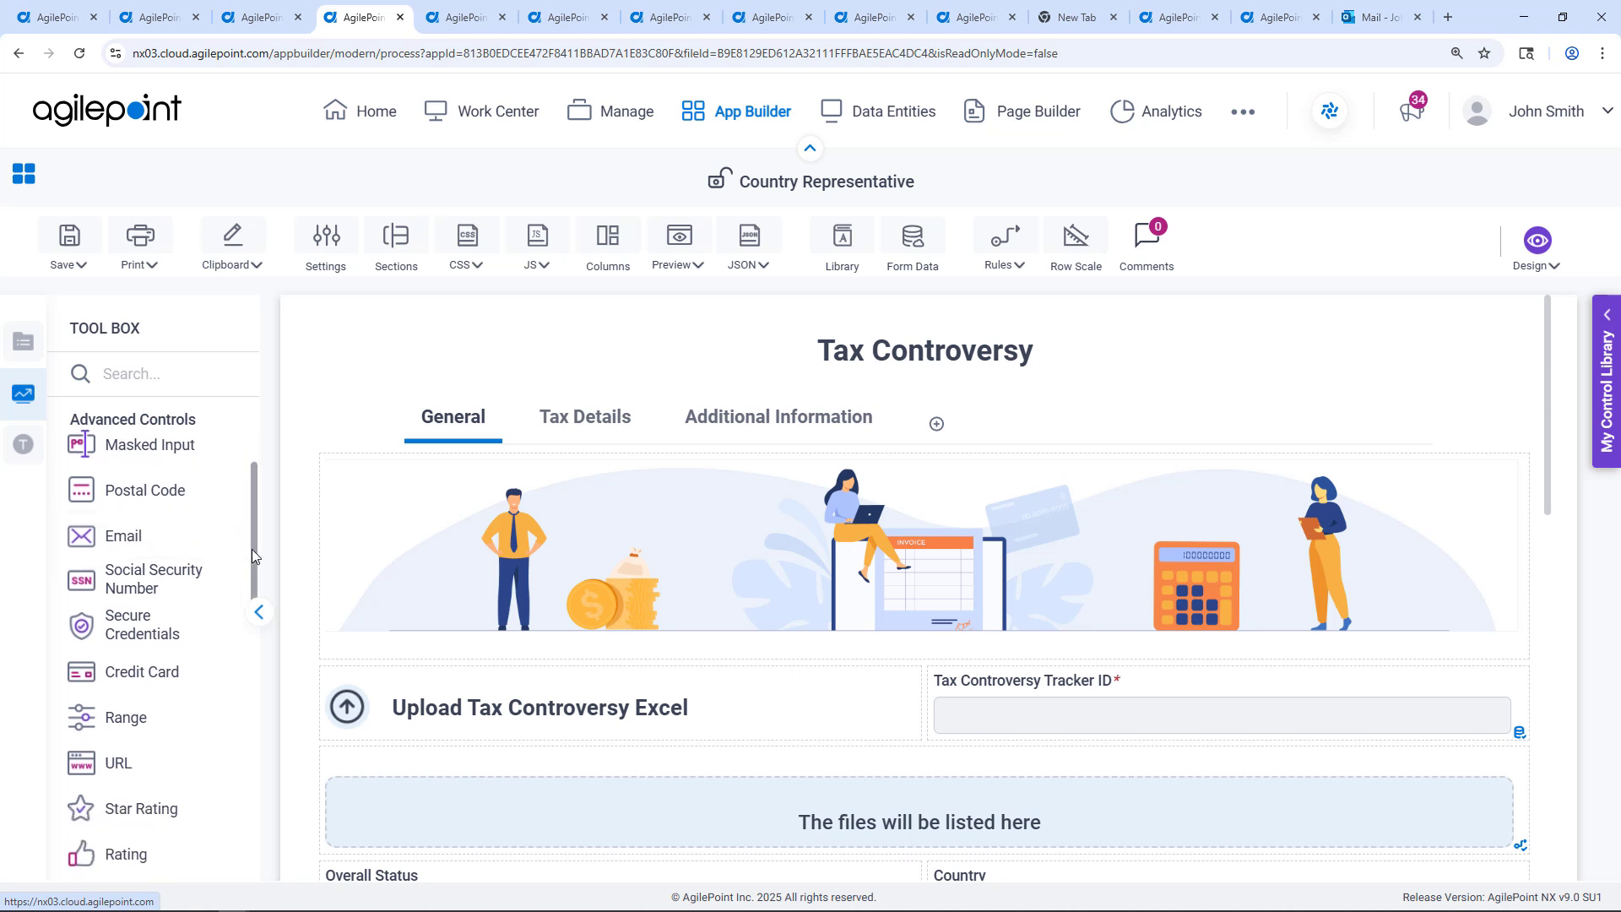
{"action": "left_click_drag", "start_coordinate": [254, 549], "coordinate": [246, 718]}
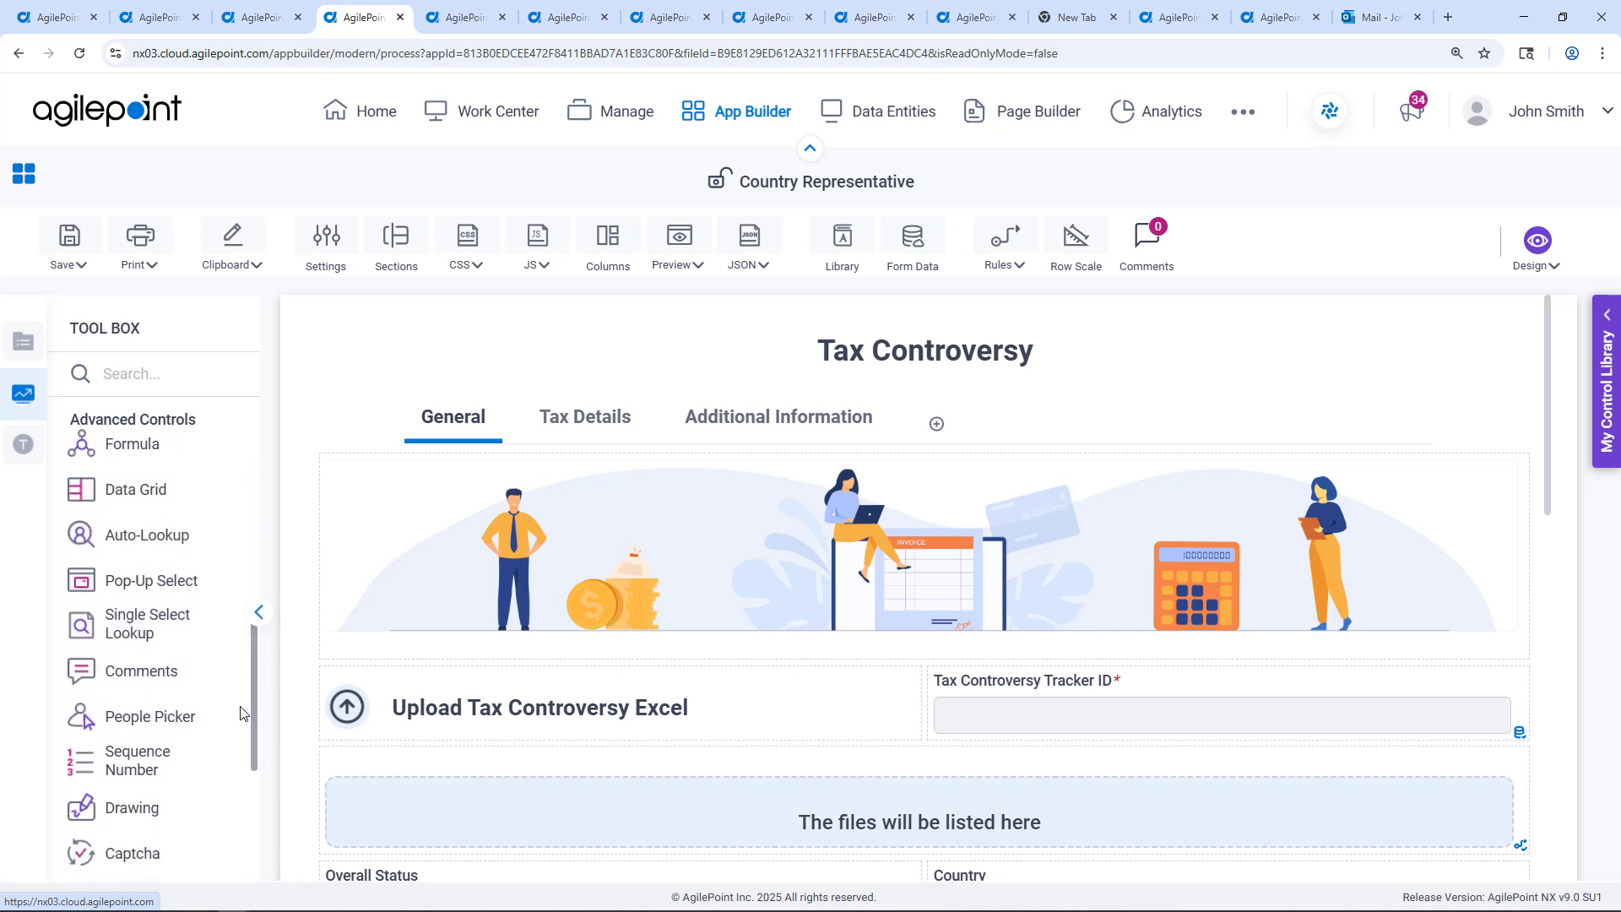
{"action": "left_click", "coordinate": [23, 447]}
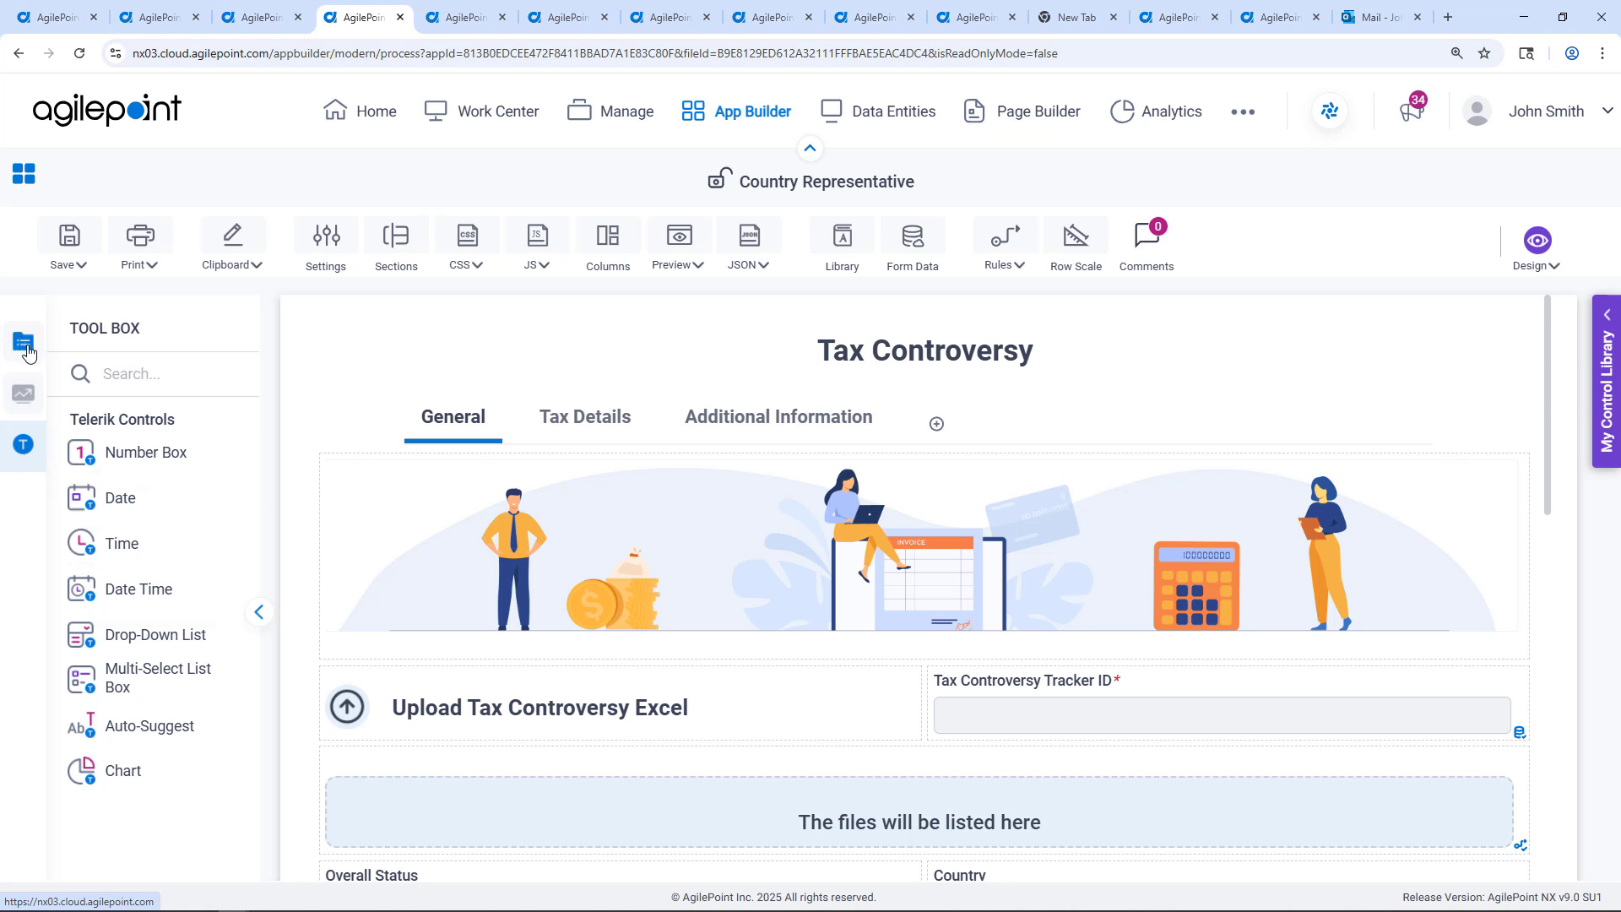
Open the Rule Builder for the Country Representative form and review the form events available for rules.
{"action": "scroll", "coordinate": [754, 633], "scroll_direction": "down", "scroll_amount": 3}
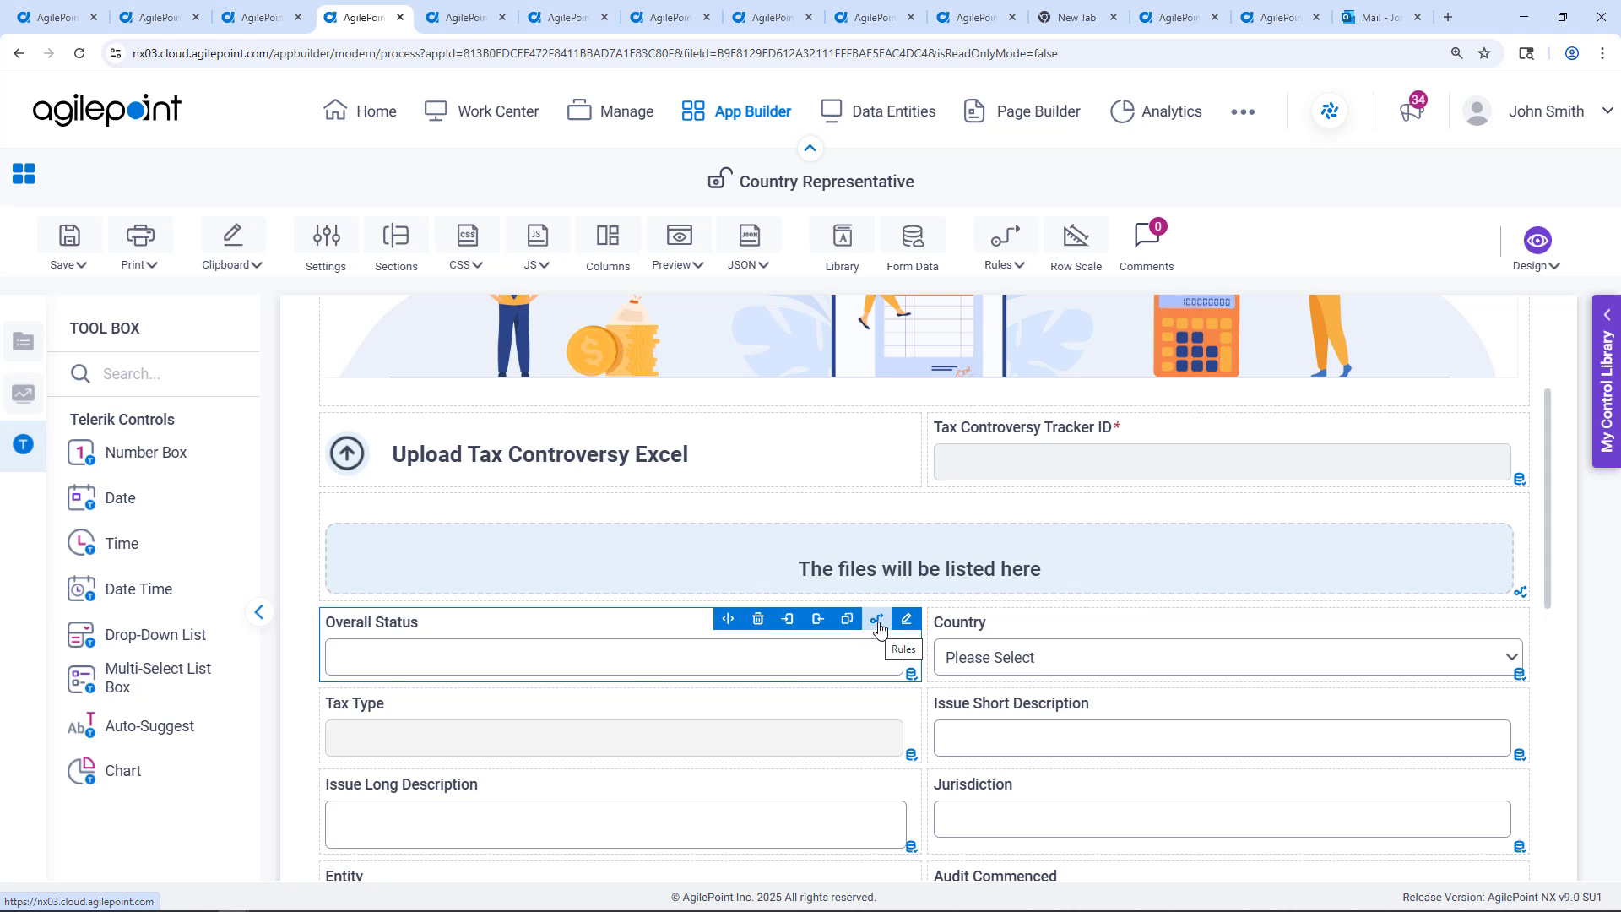
{"action": "left_click", "coordinate": [1005, 241]}
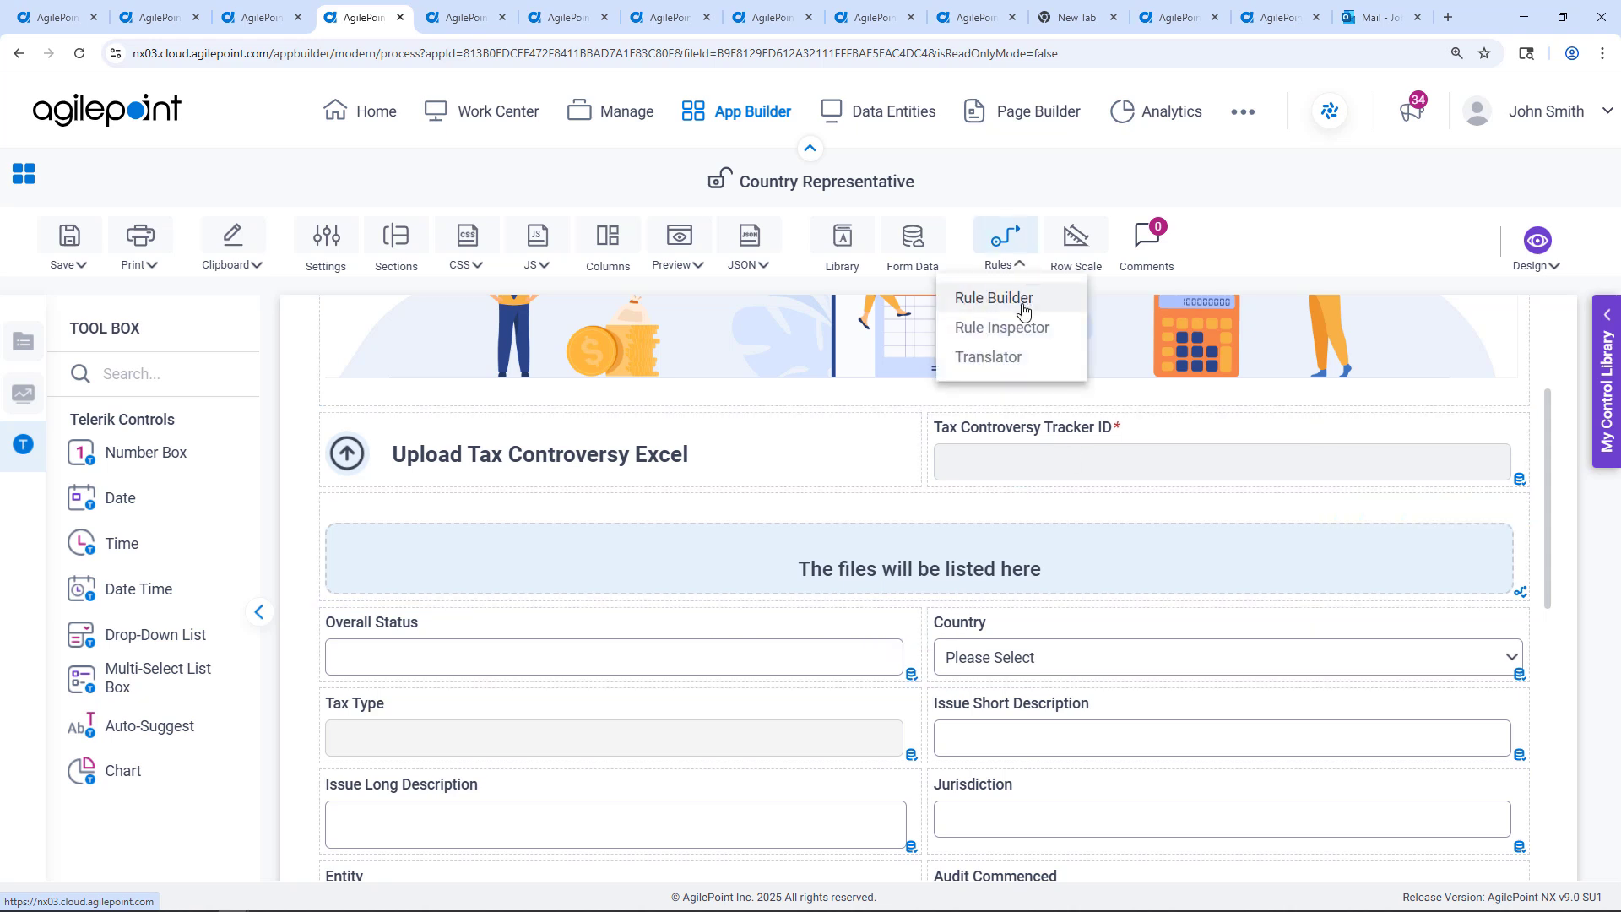
{"action": "left_click", "coordinate": [999, 299]}
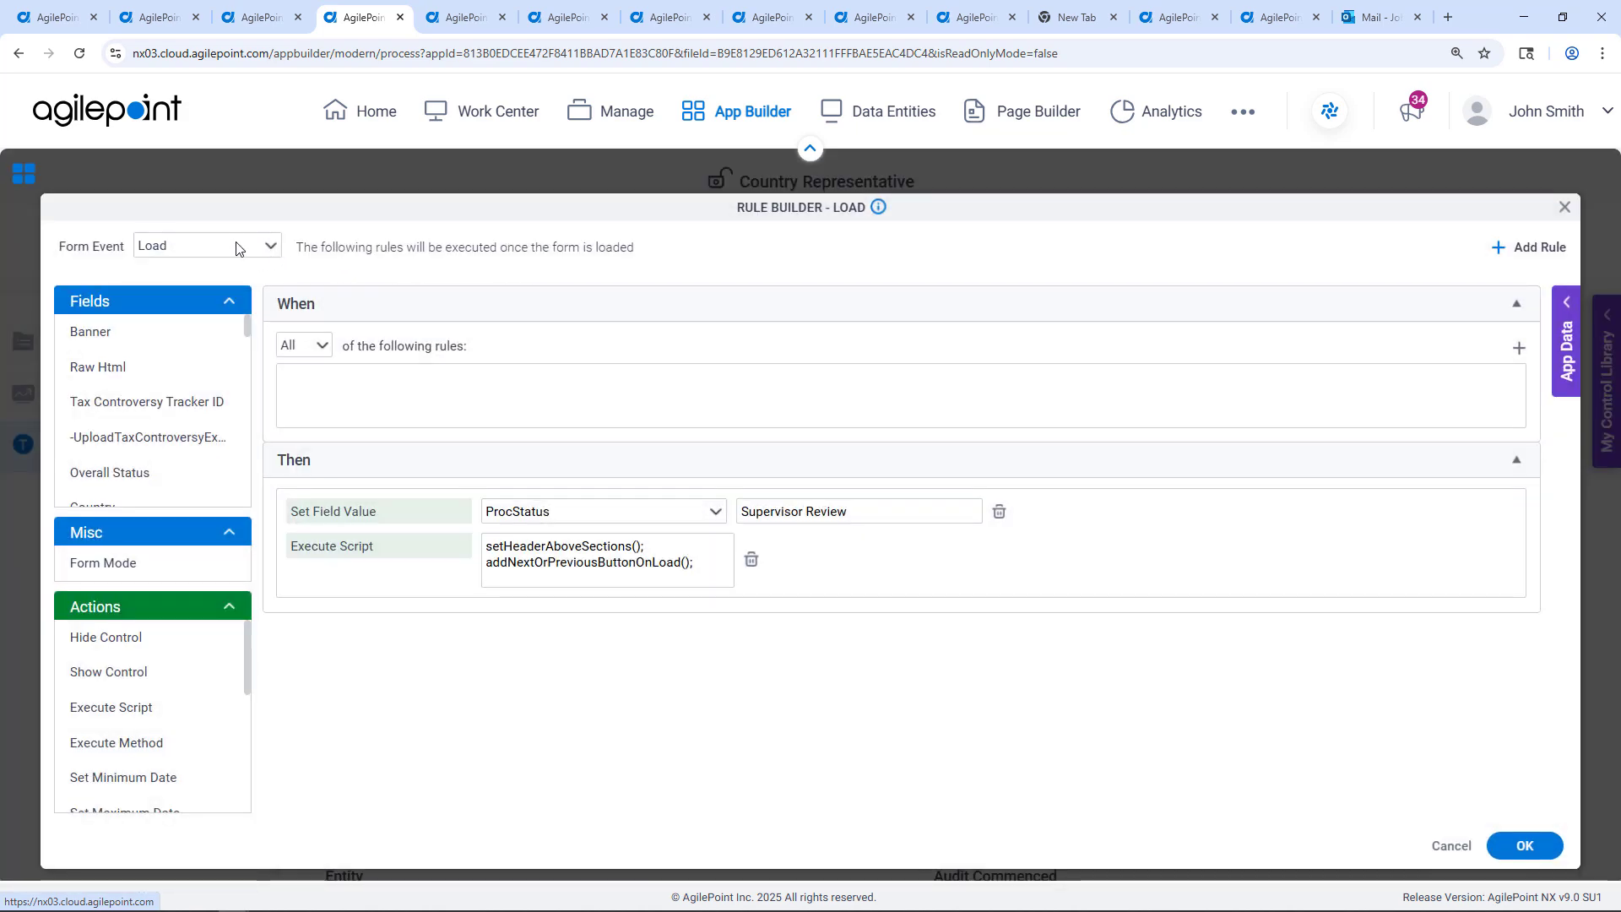
{"action": "left_click", "coordinate": [238, 247]}
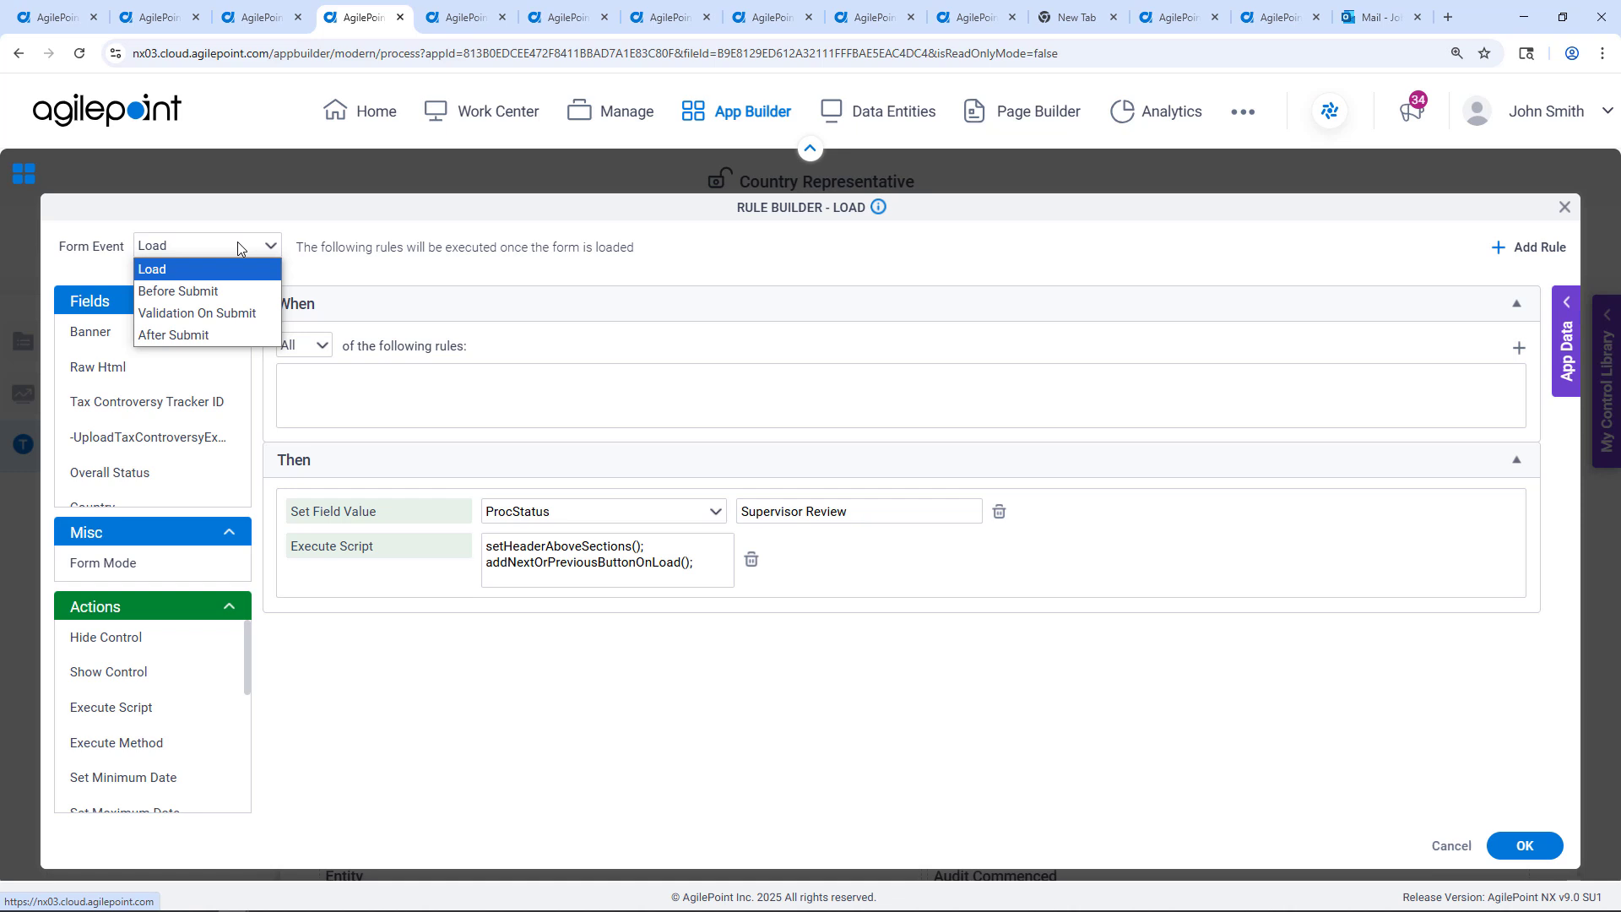
{"action": "left_click", "coordinate": [371, 231]}
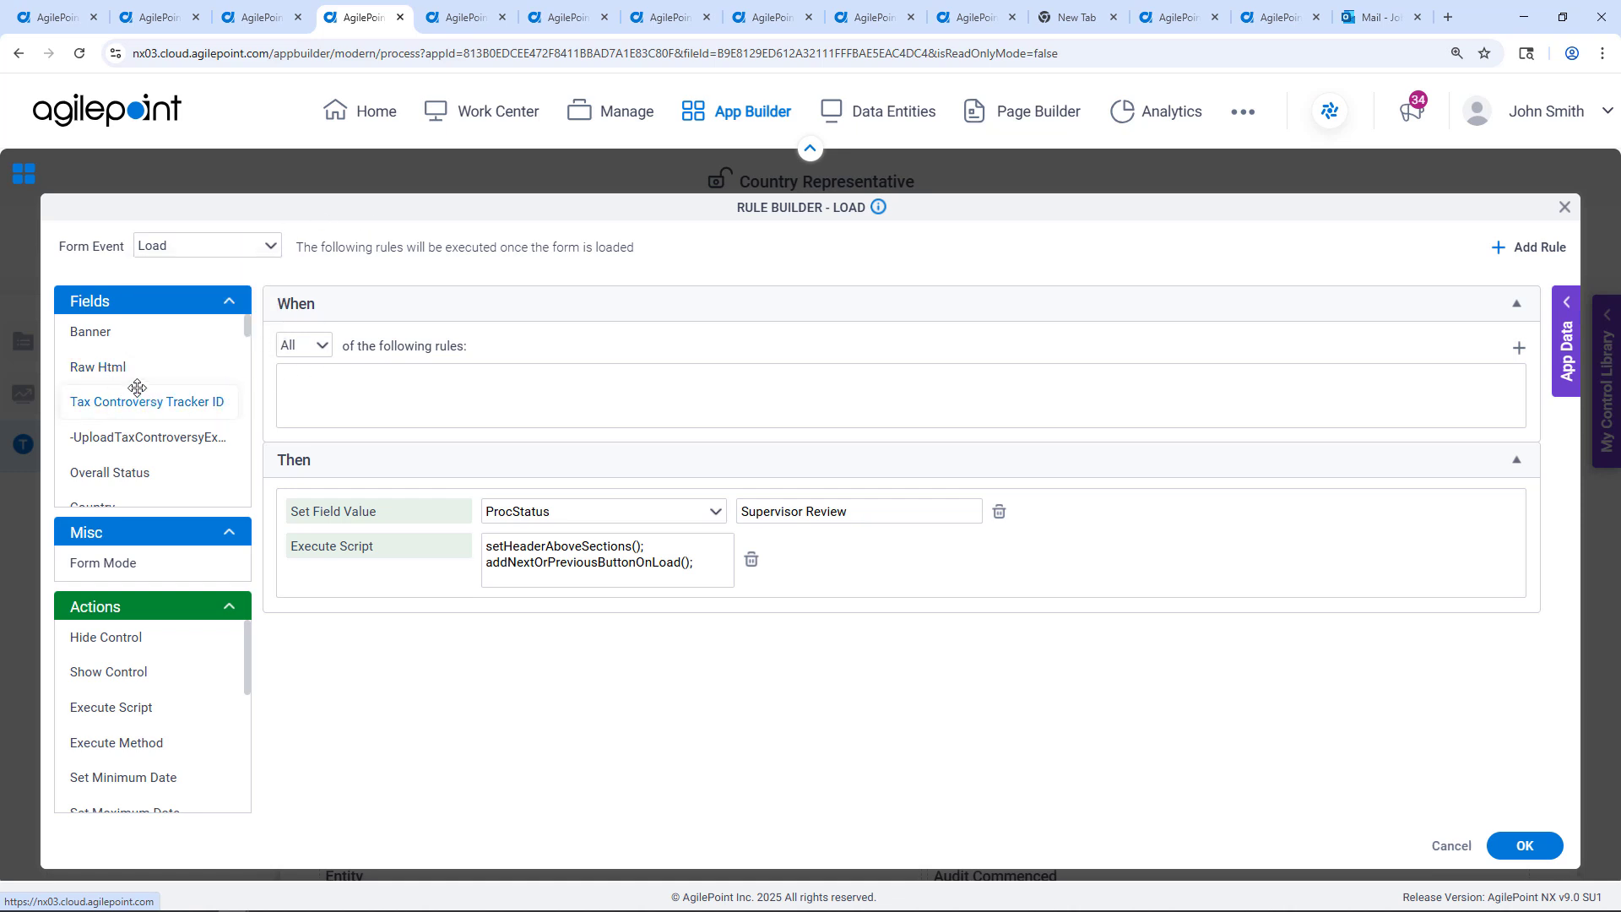
Add a When condition on the Overall Status field to the form's Load rule, using the "is equal to" operator.
{"action": "scroll", "coordinate": [120, 399], "scroll_direction": "down", "scroll_amount": 2}
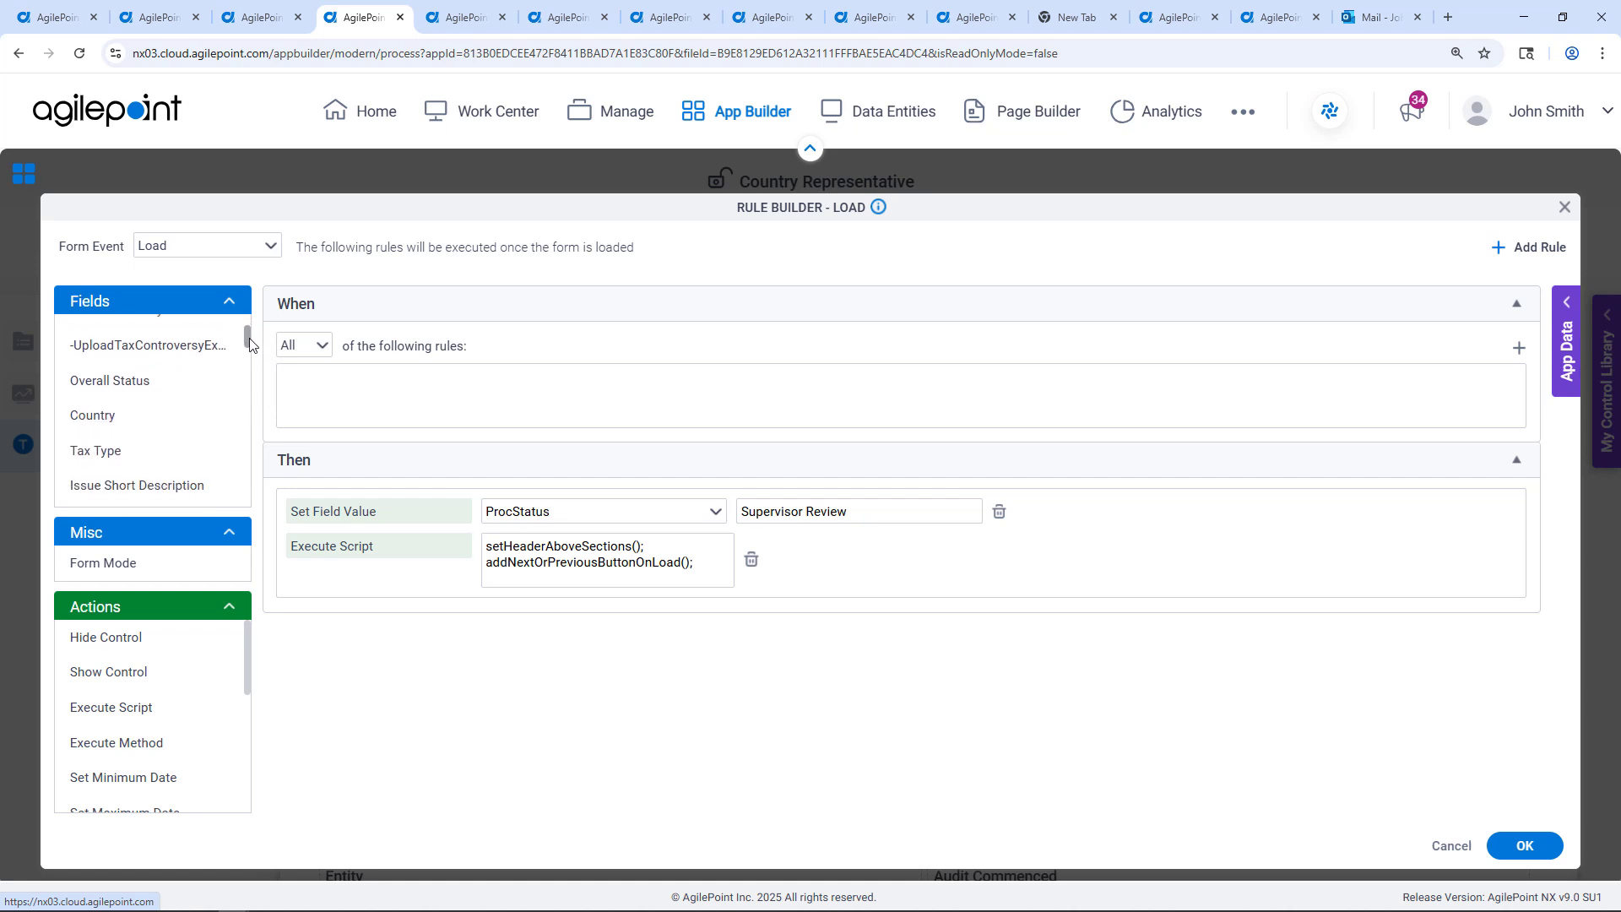
{"action": "left_click_drag", "start_coordinate": [114, 381], "coordinate": [414, 391]}
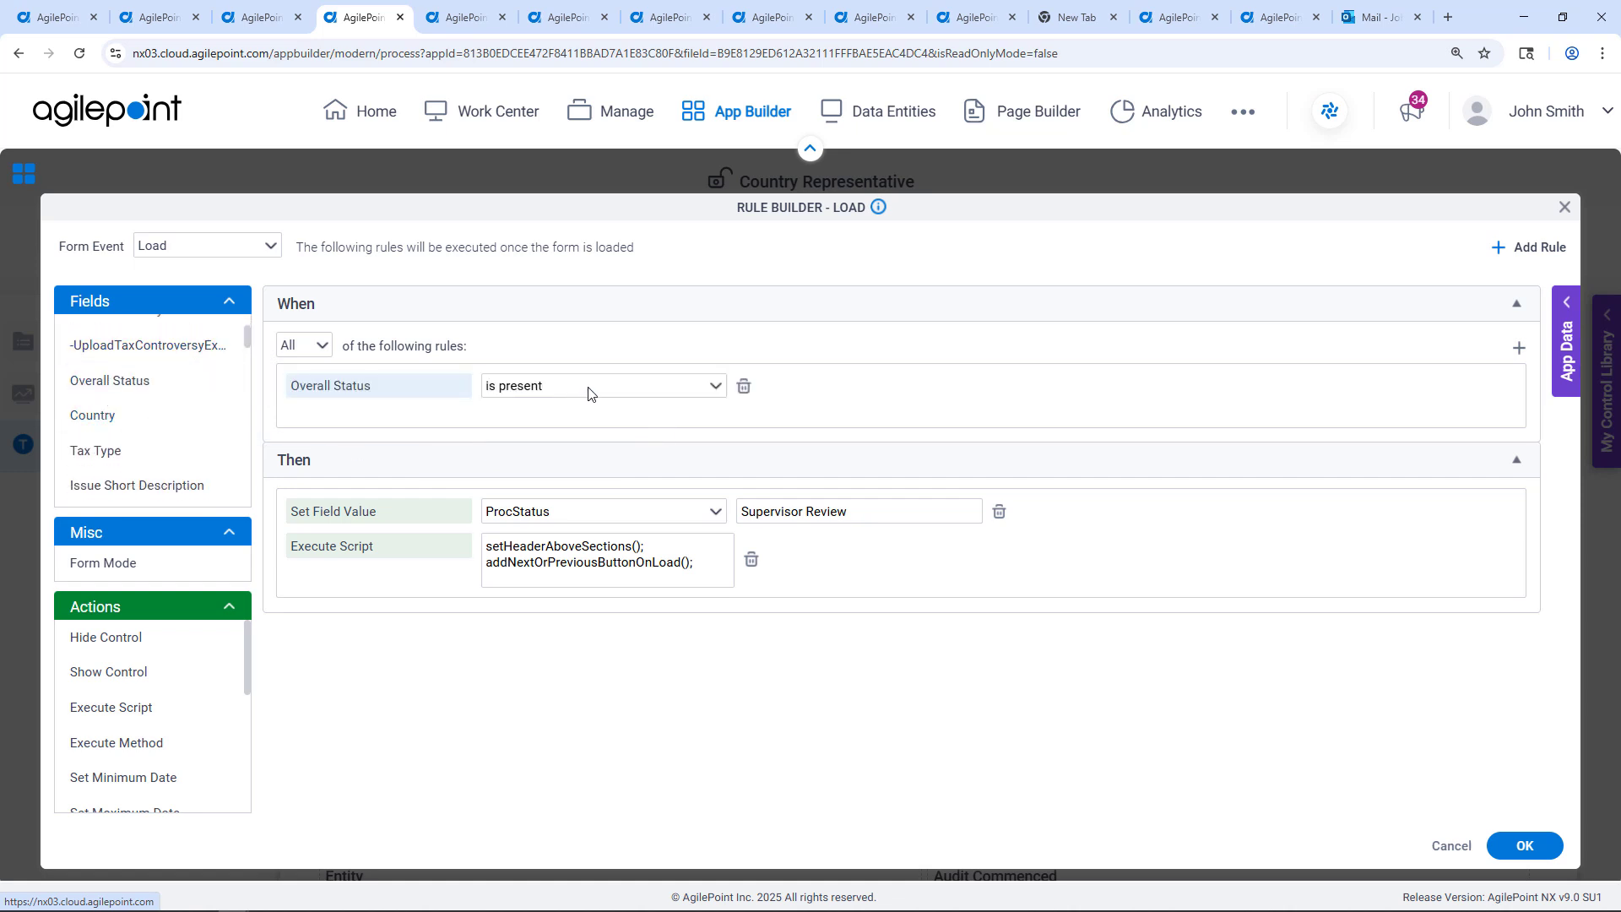
{"action": "left_click", "coordinate": [583, 386]}
{"action": "left_click", "coordinate": [564, 453]}
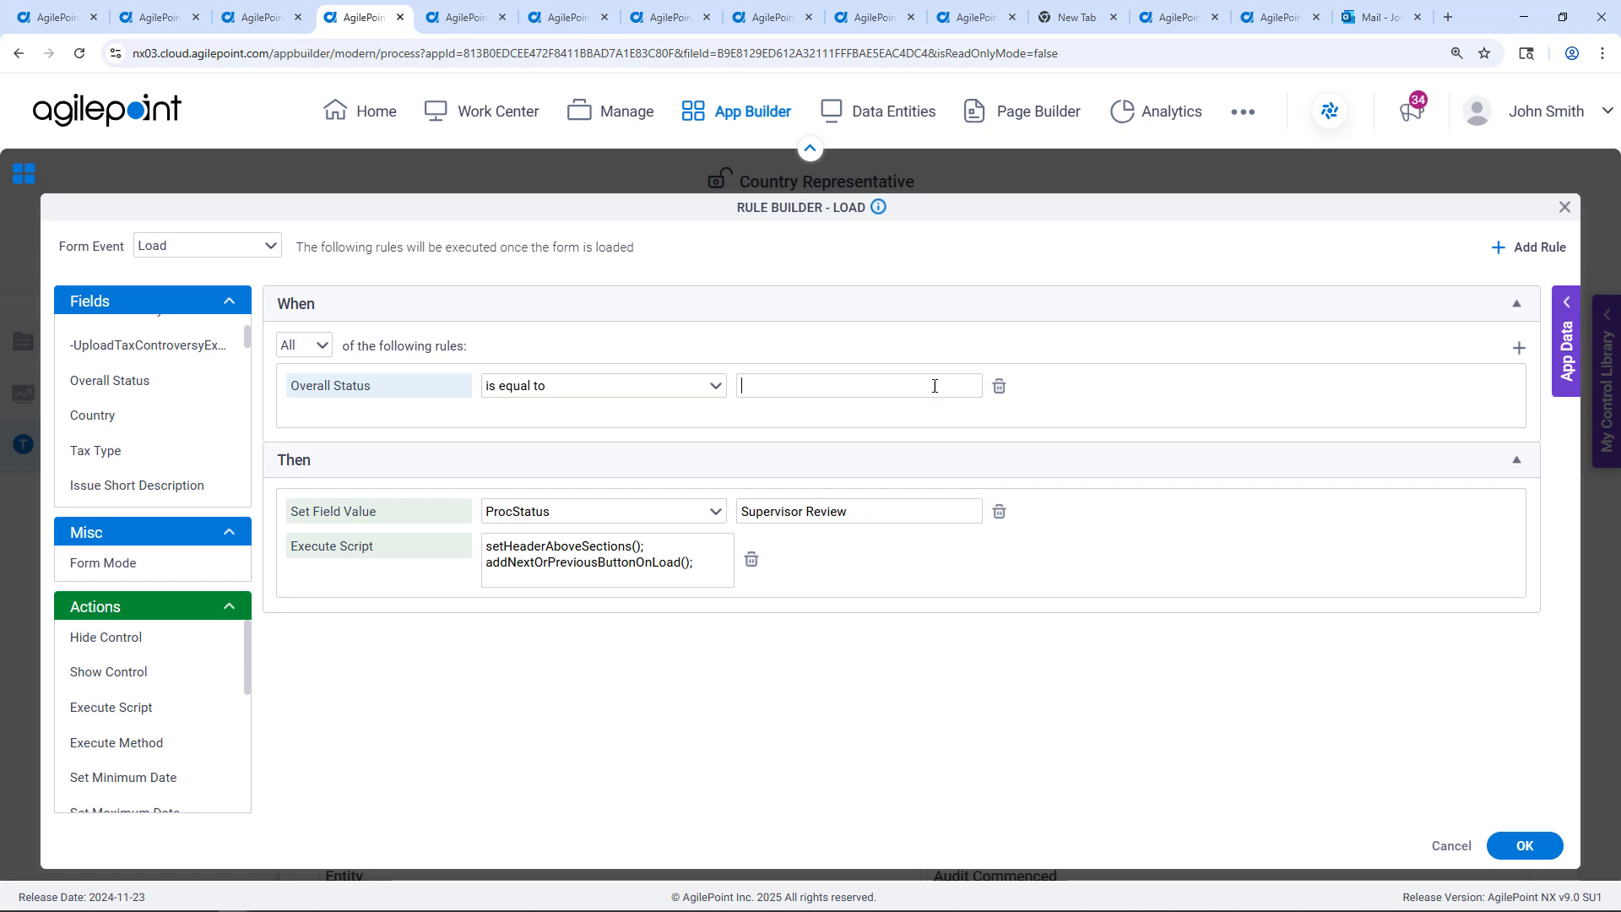
Review the rule's app data and available actions, and close the Rule Builder without saving.
{"action": "left_click", "coordinate": [1567, 337]}
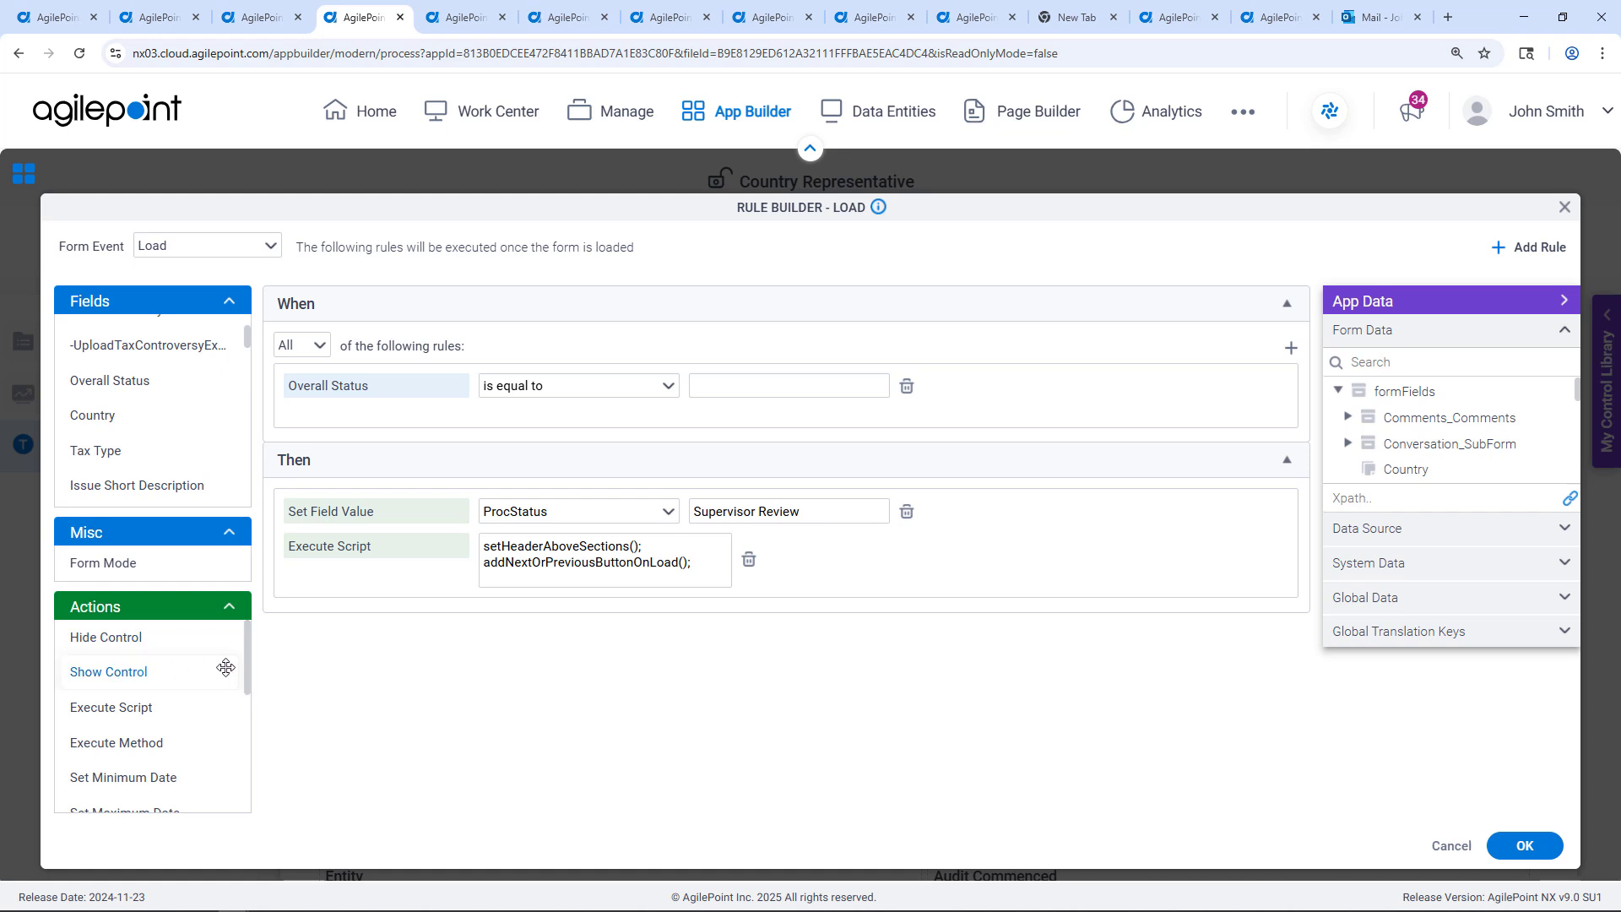
{"action": "left_click_drag", "start_coordinate": [245, 663], "coordinate": [255, 792]}
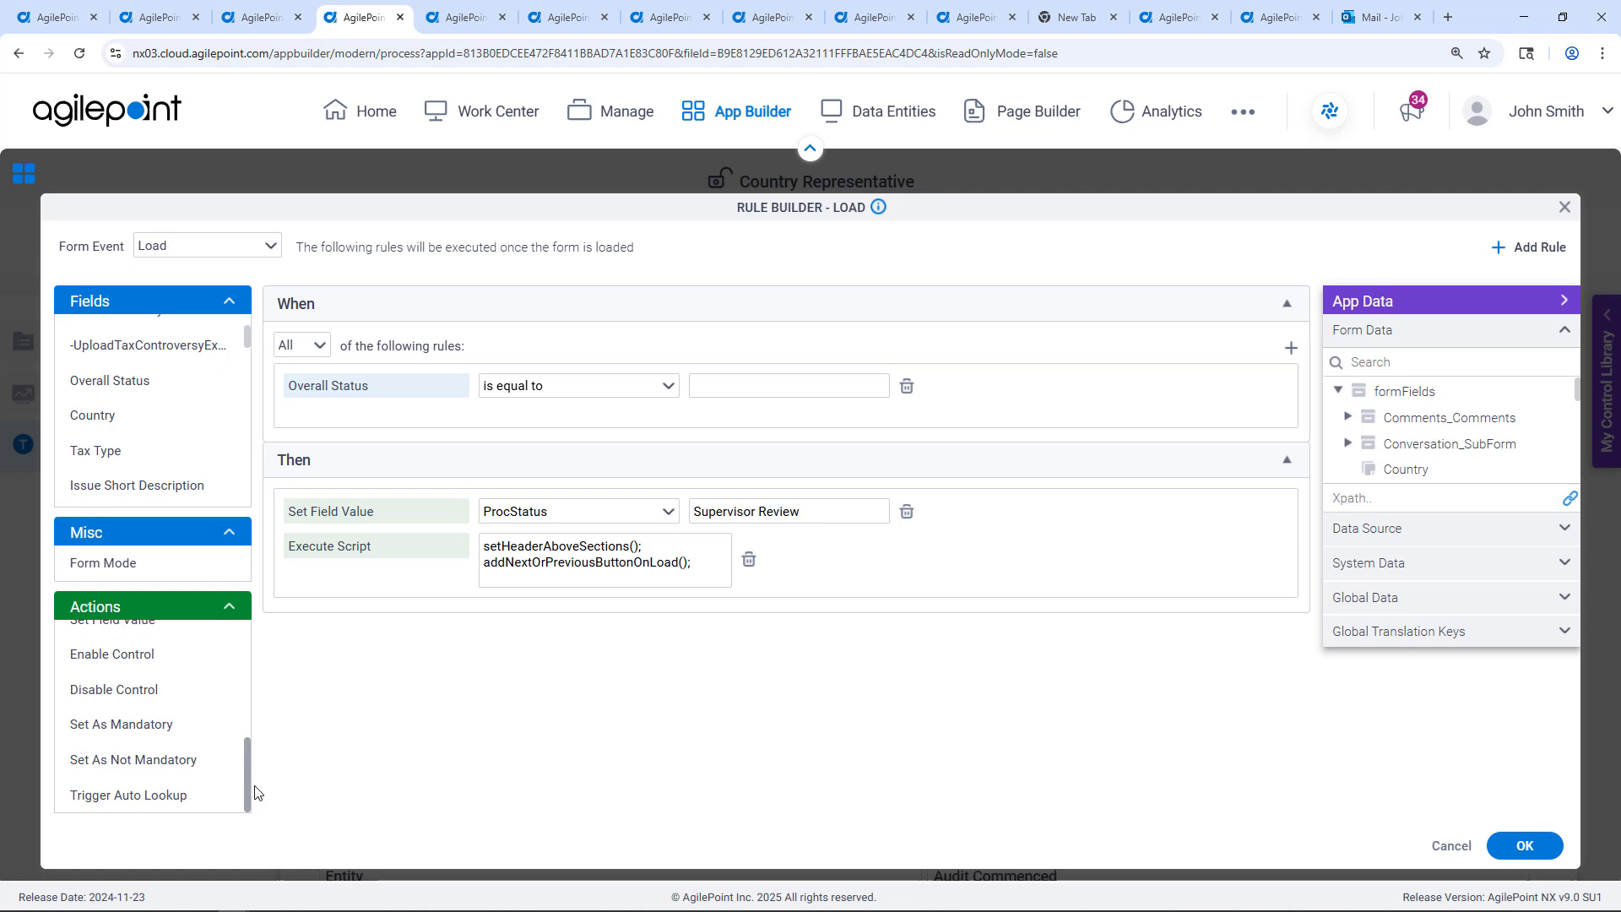
{"action": "left_click", "coordinate": [1564, 302]}
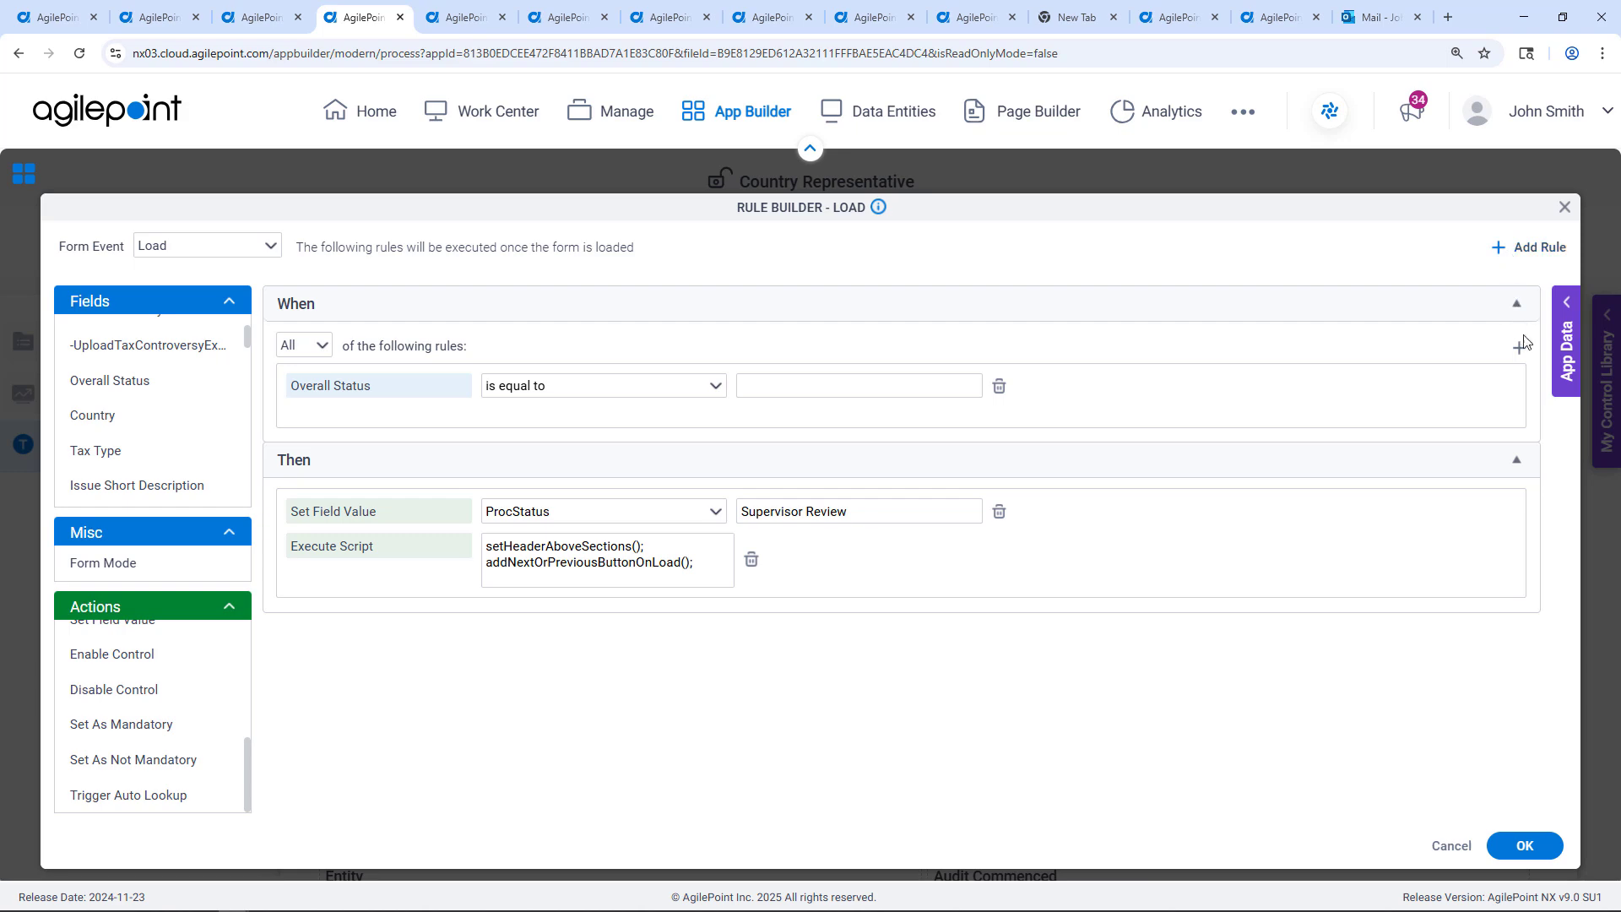
{"action": "left_click", "coordinate": [1565, 206]}
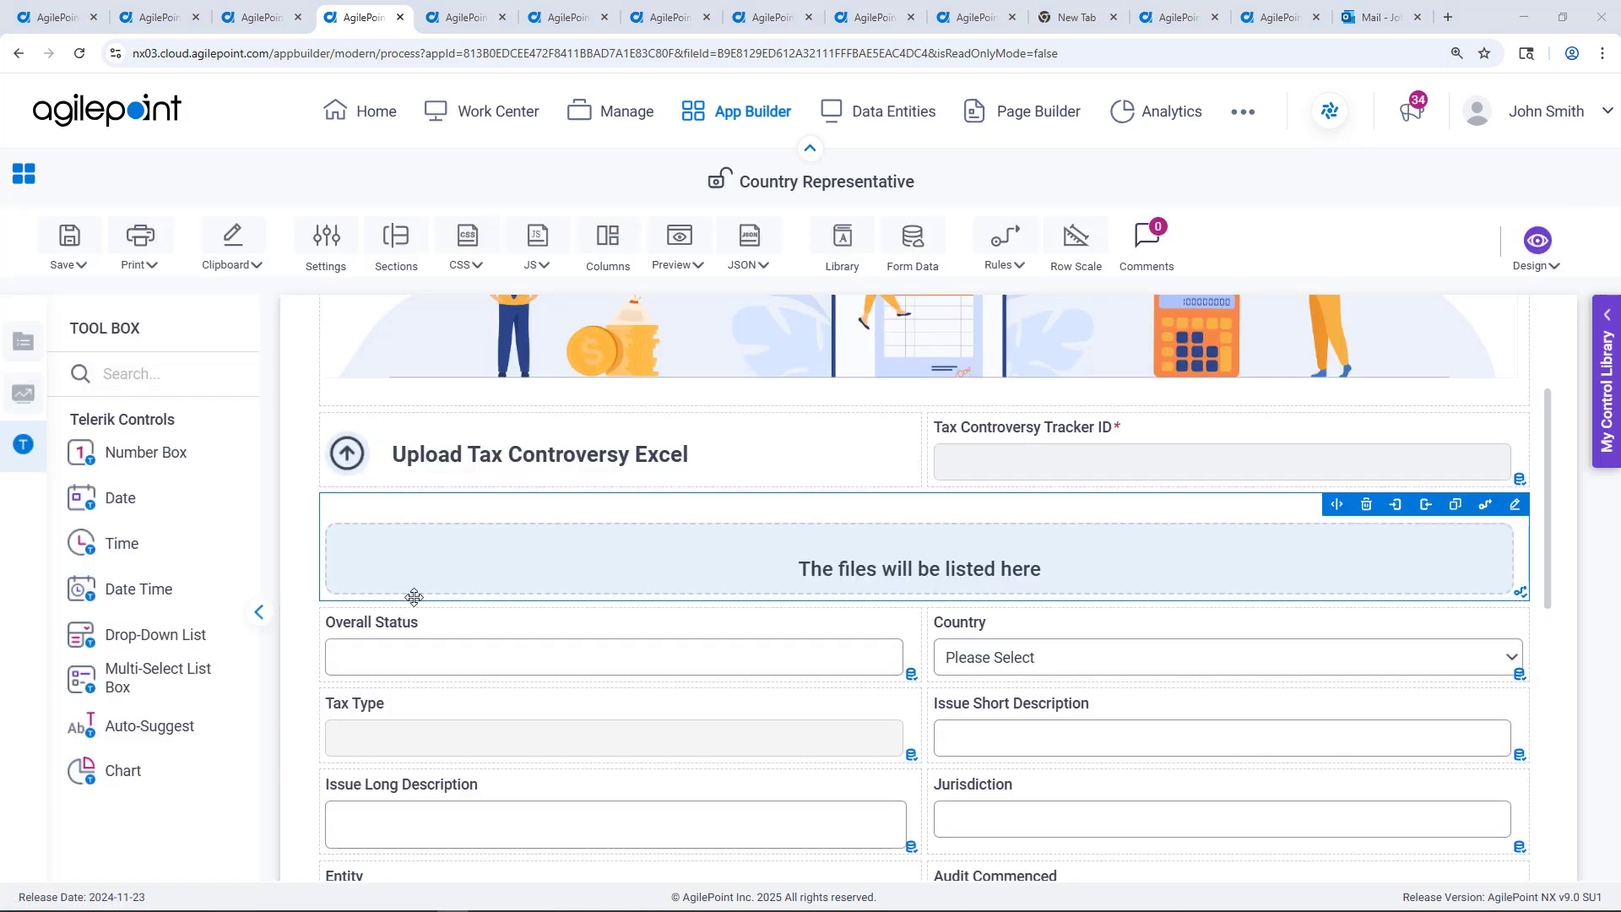
Switch to the Vacso Finance 2024 page in Page Builder and look through its layout down to the empty widget section.
{"action": "left_click", "coordinate": [465, 17]}
{"action": "scroll", "coordinate": [819, 409], "scroll_direction": "up", "scroll_amount": 5}
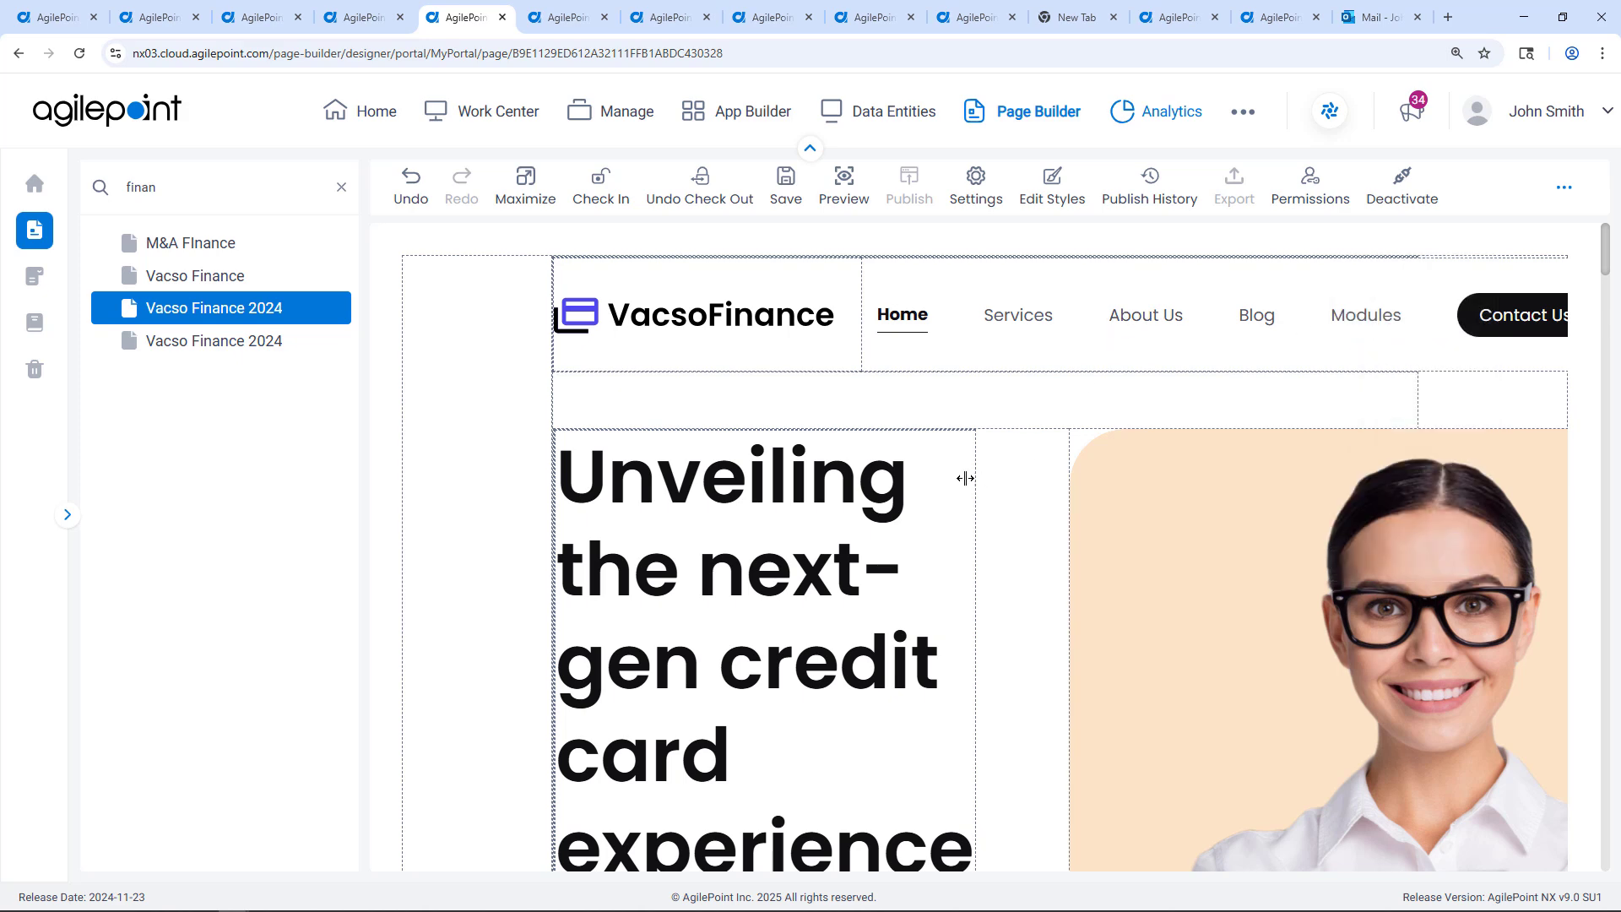
{"action": "scroll", "coordinate": [949, 490], "scroll_direction": "down", "scroll_amount": 4}
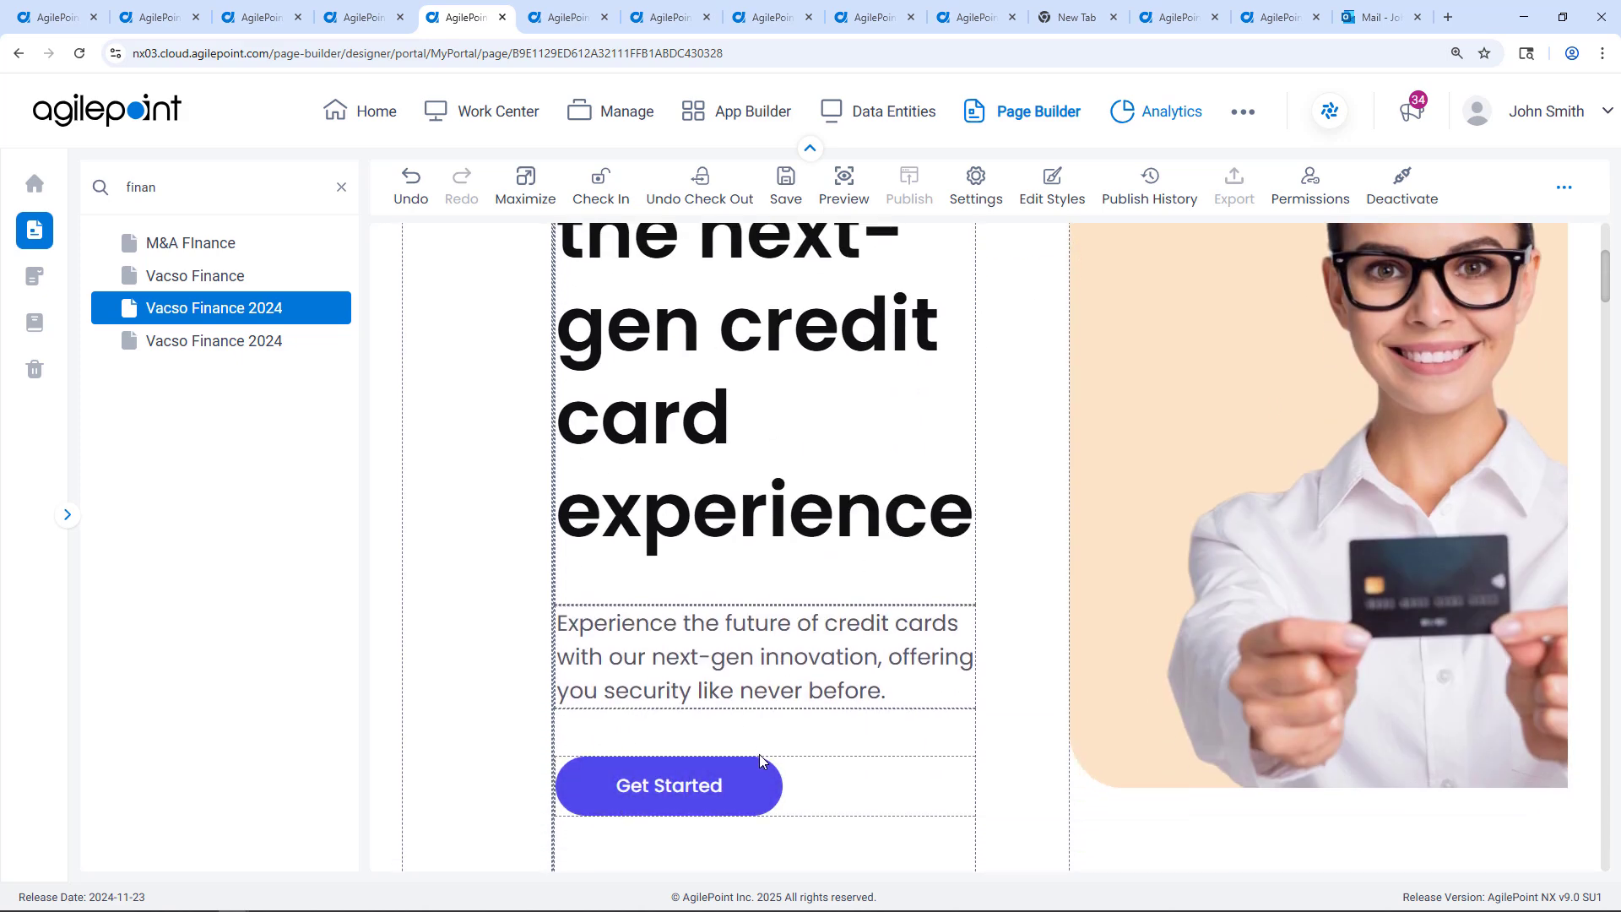
{"action": "scroll", "coordinate": [766, 785], "scroll_direction": "down", "scroll_amount": 3}
{"action": "scroll", "coordinate": [901, 779], "scroll_direction": "down", "scroll_amount": 5}
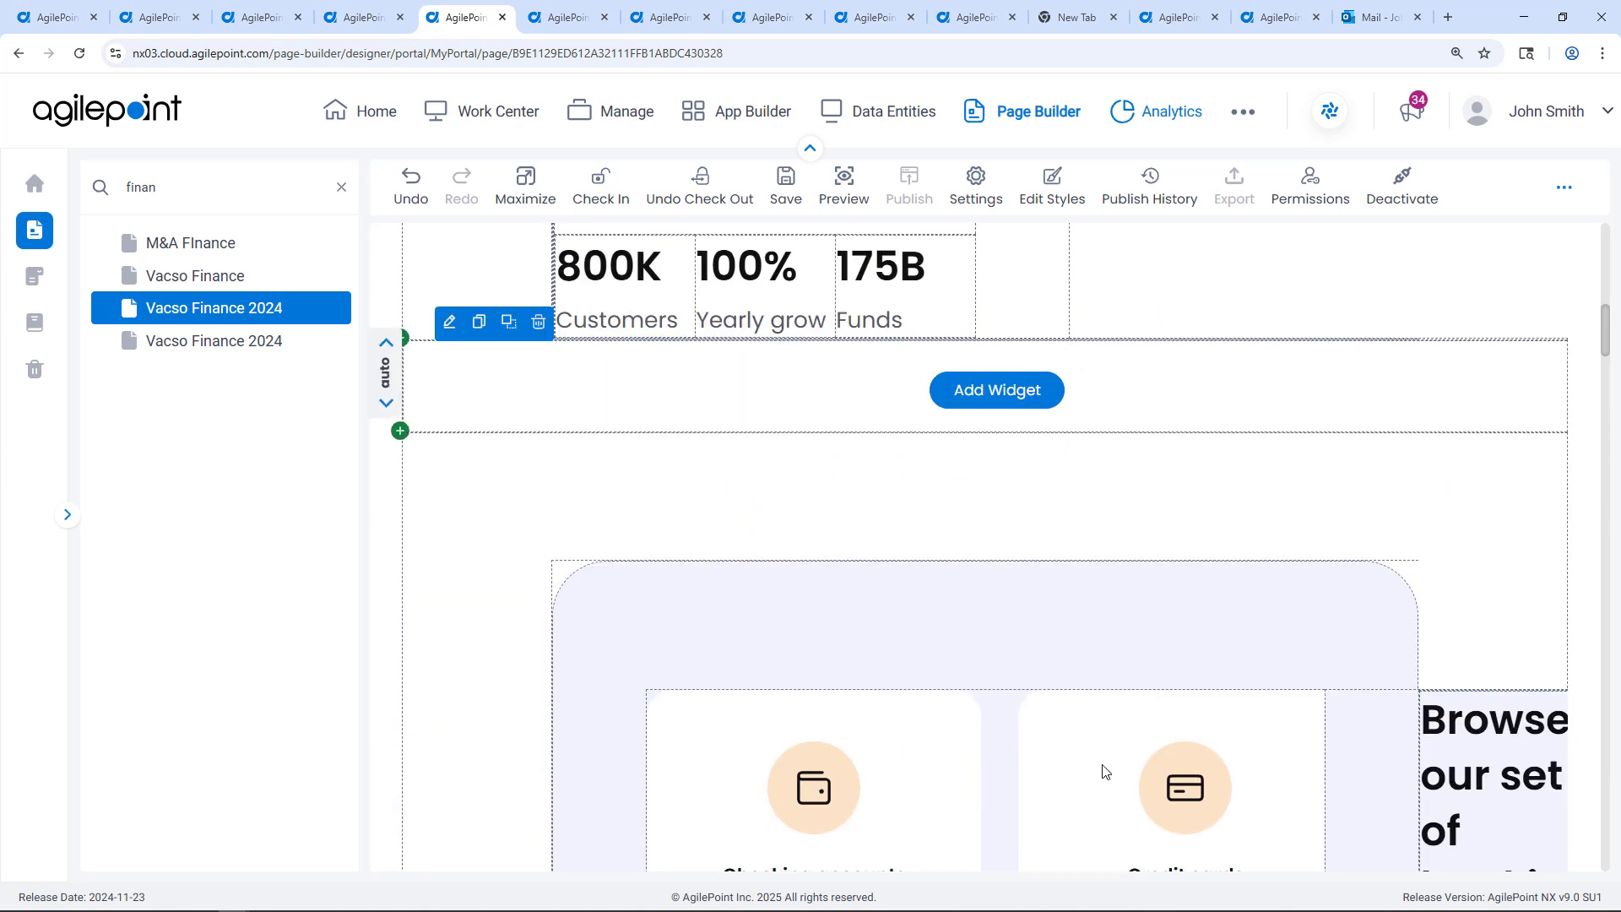
Browse the widgets offered for the empty page section, including the Analytics category, and close the picker without adding one.
{"action": "left_click", "coordinate": [1005, 389]}
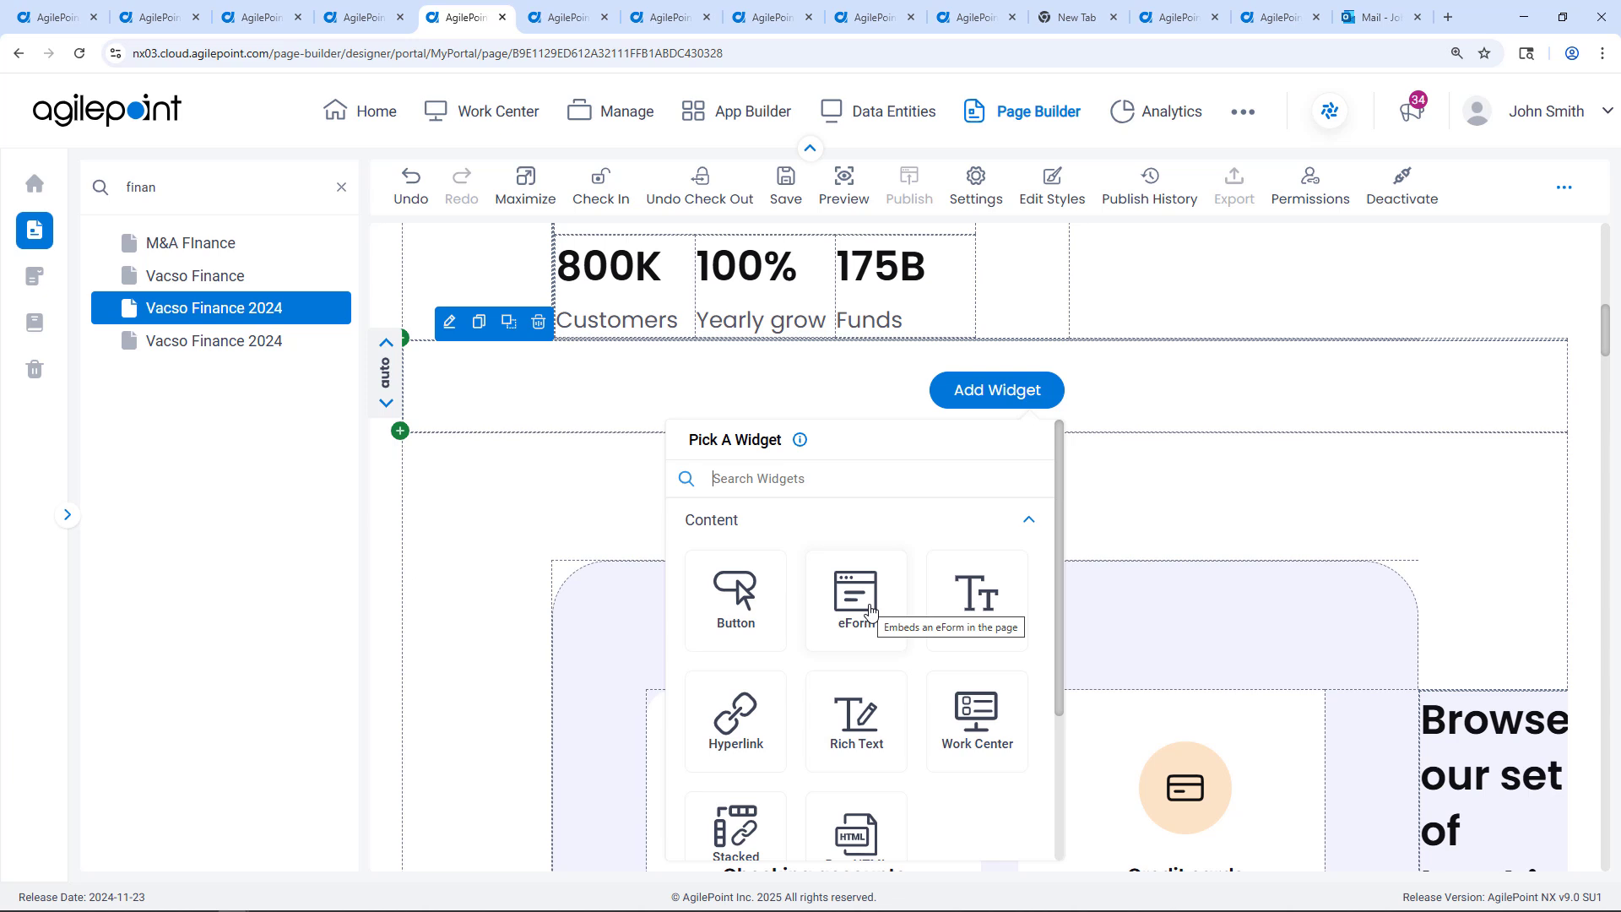
{"action": "scroll", "coordinate": [908, 651], "scroll_direction": "down", "scroll_amount": 2}
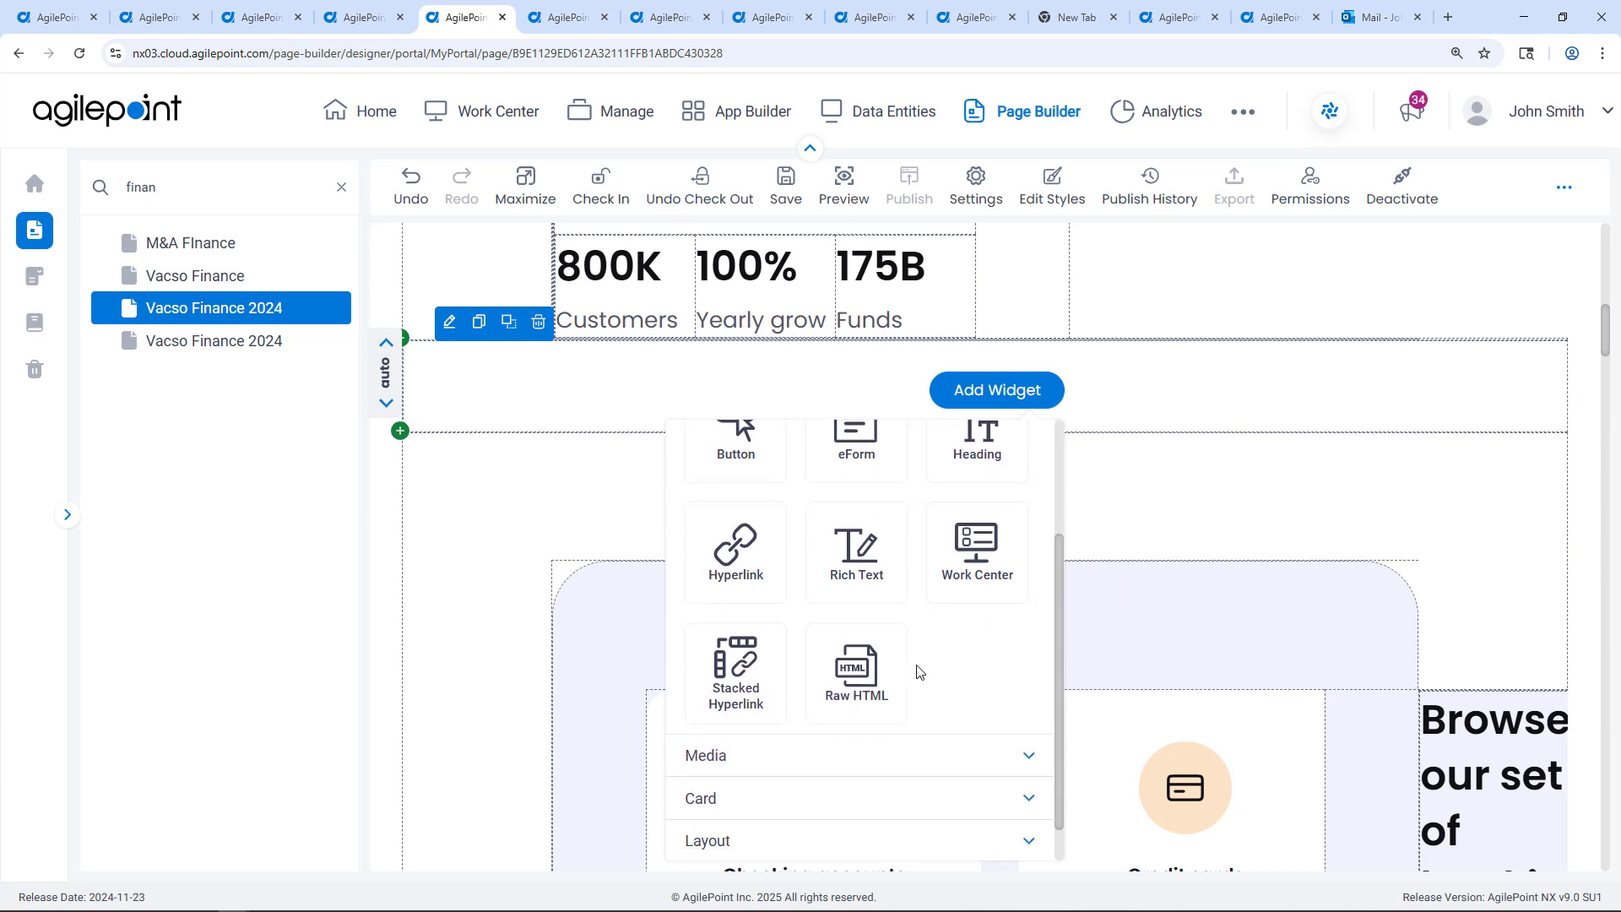
{"action": "scroll", "coordinate": [871, 689], "scroll_direction": "up", "scroll_amount": 1}
{"action": "scroll", "coordinate": [844, 726], "scroll_direction": "down", "scroll_amount": 2}
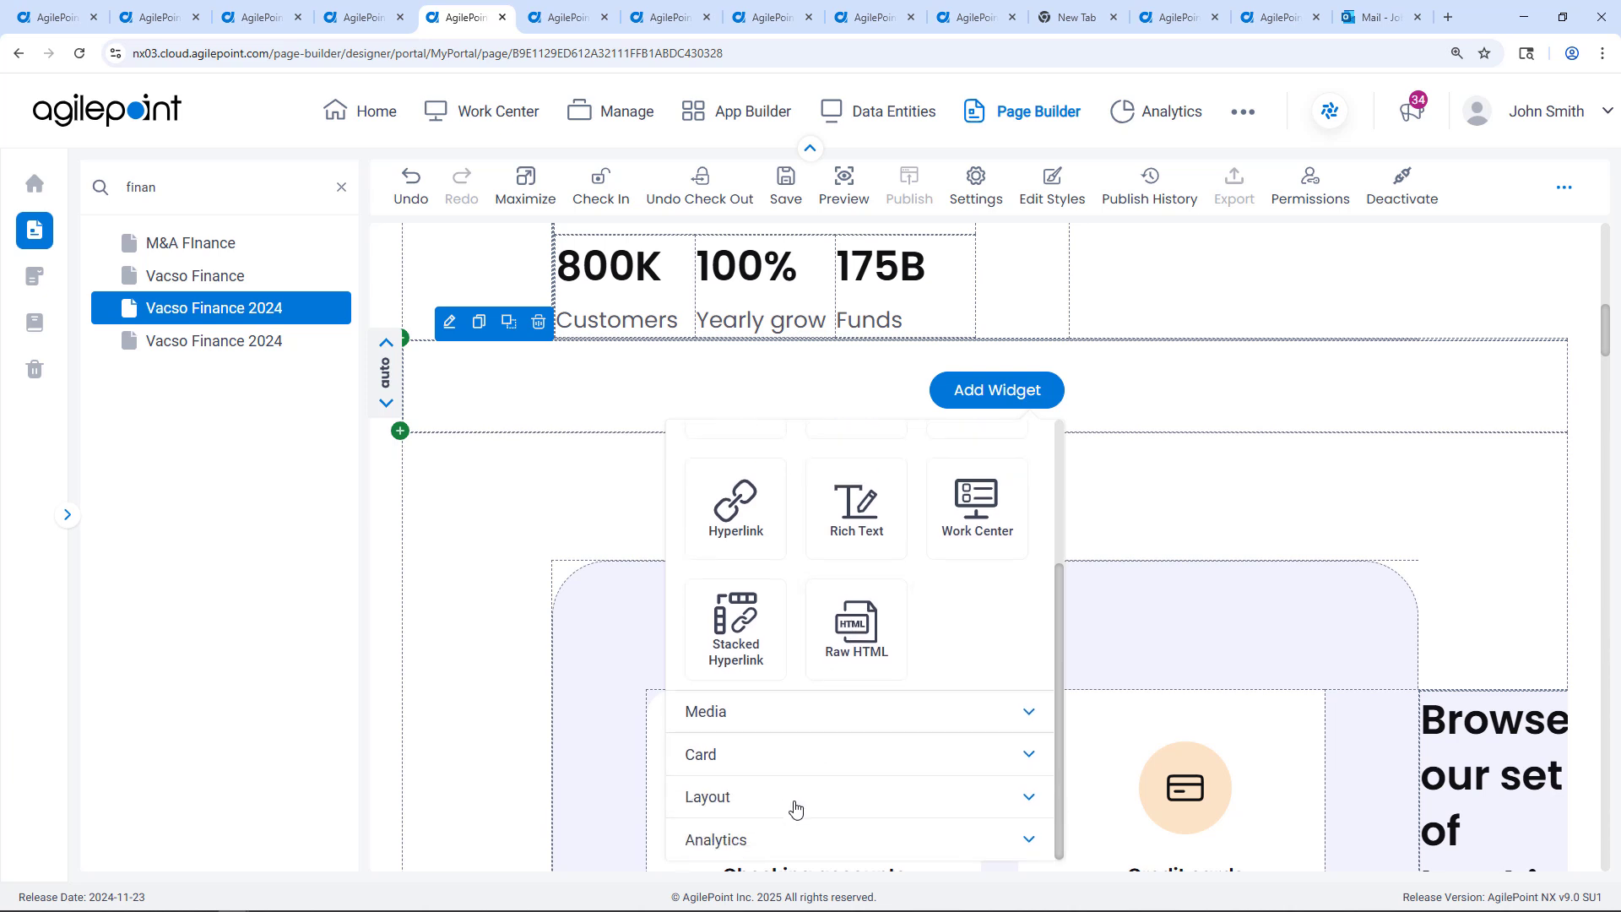
{"action": "left_click", "coordinate": [792, 847]}
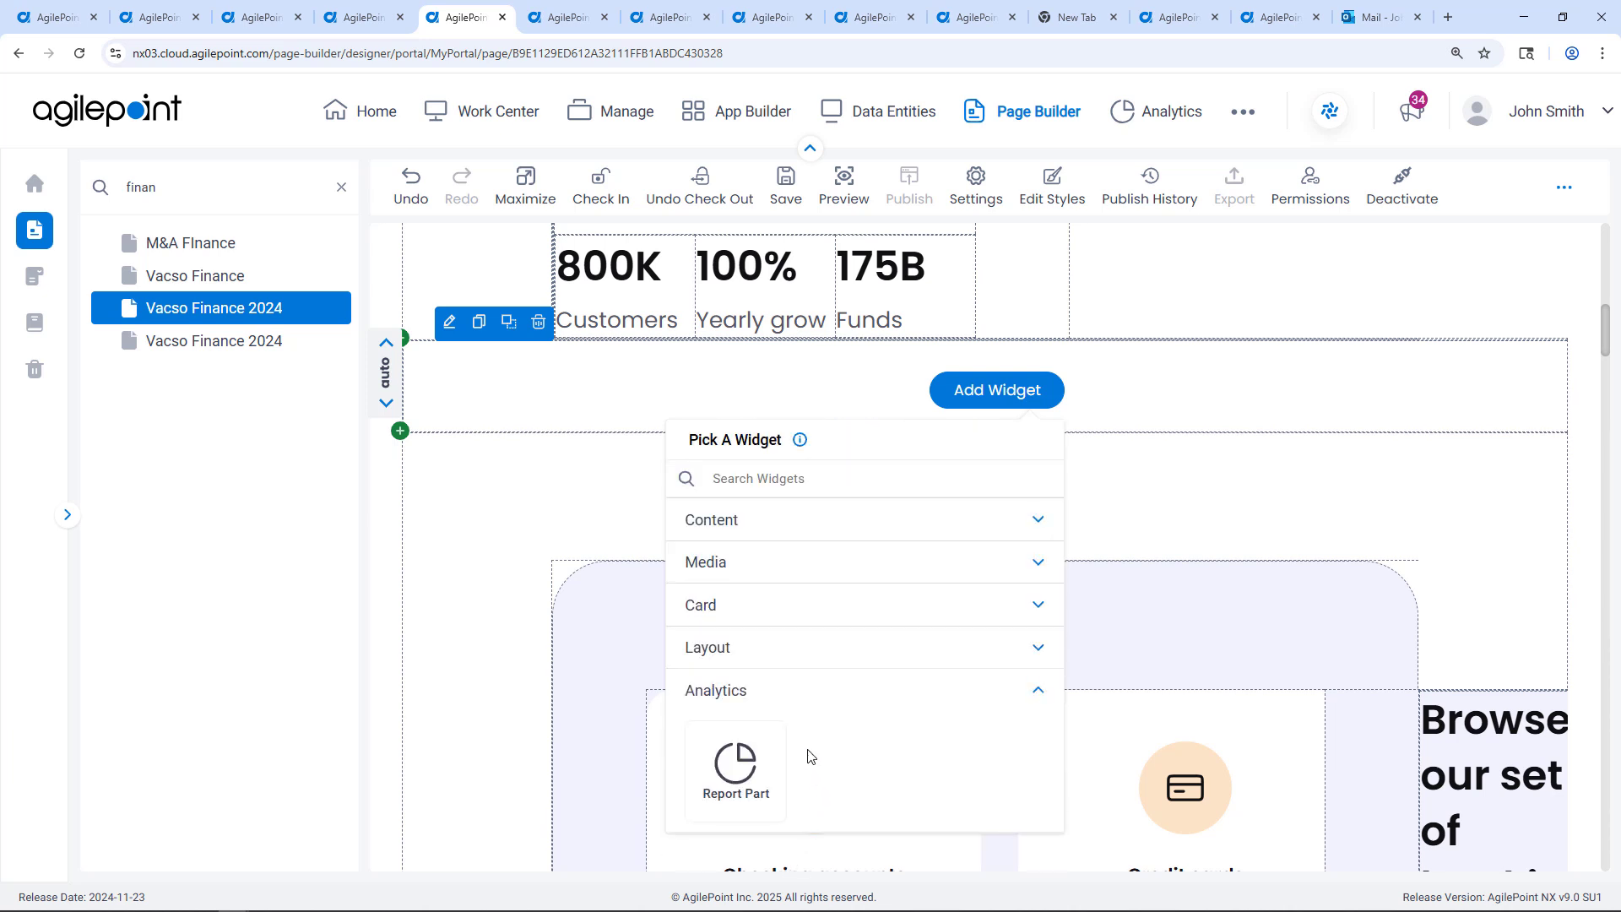
{"action": "left_click", "coordinate": [1232, 473]}
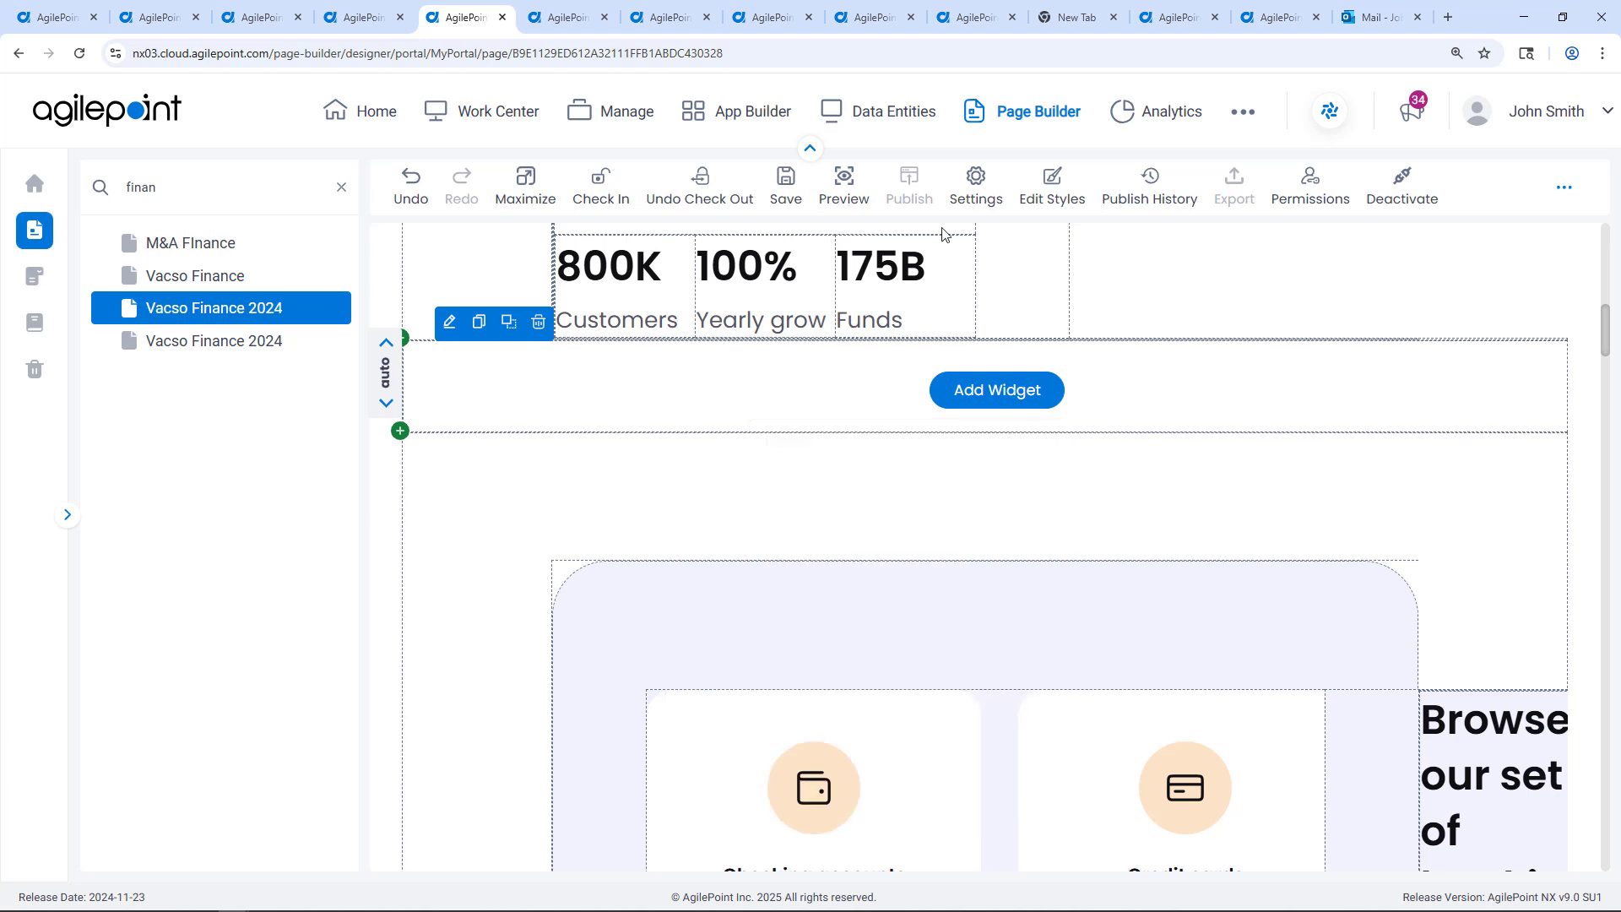
Switch to the Analytics list of reports and browse the reports across its categories.
{"action": "left_click", "coordinate": [566, 21]}
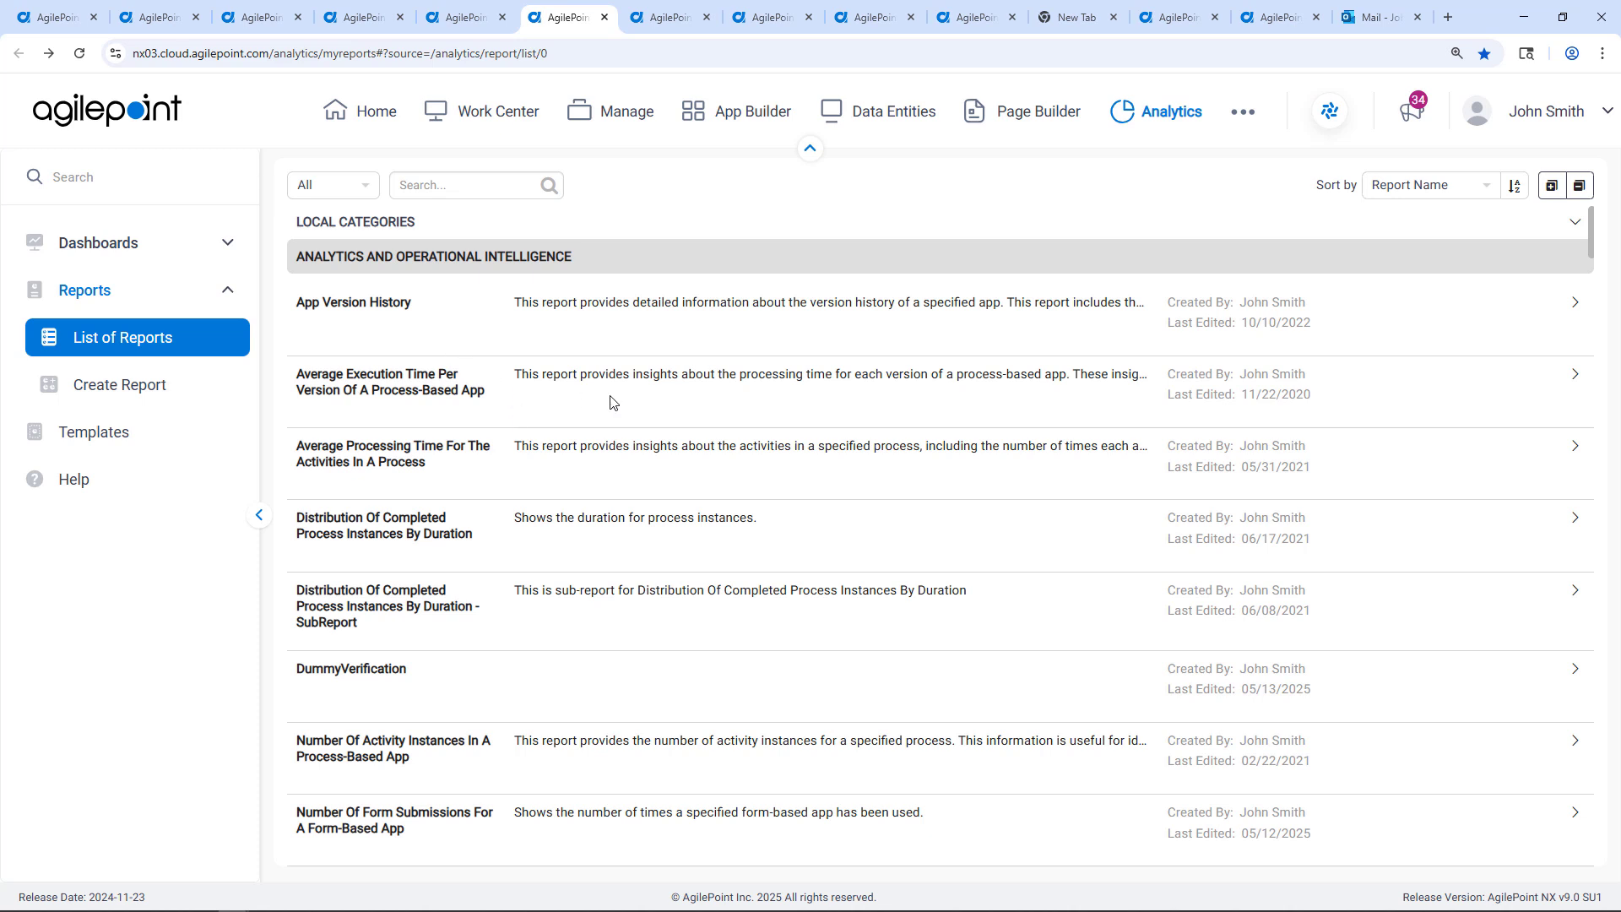
{"action": "scroll", "coordinate": [610, 403], "scroll_direction": "down", "scroll_amount": 7}
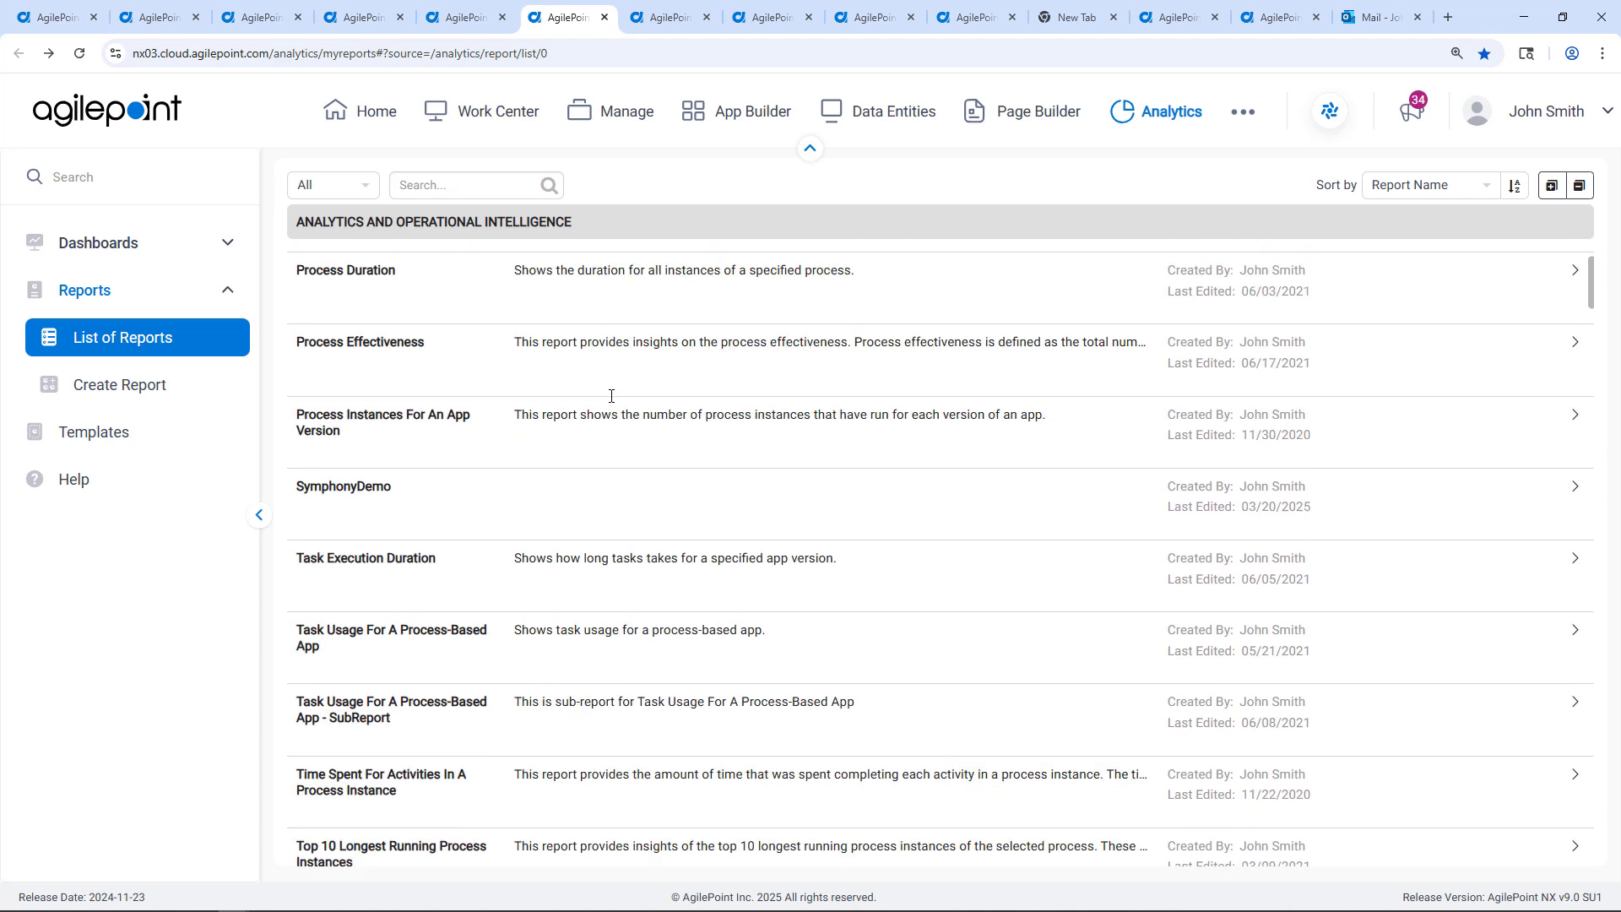
{"action": "scroll", "coordinate": [610, 396], "scroll_direction": "down", "scroll_amount": 5}
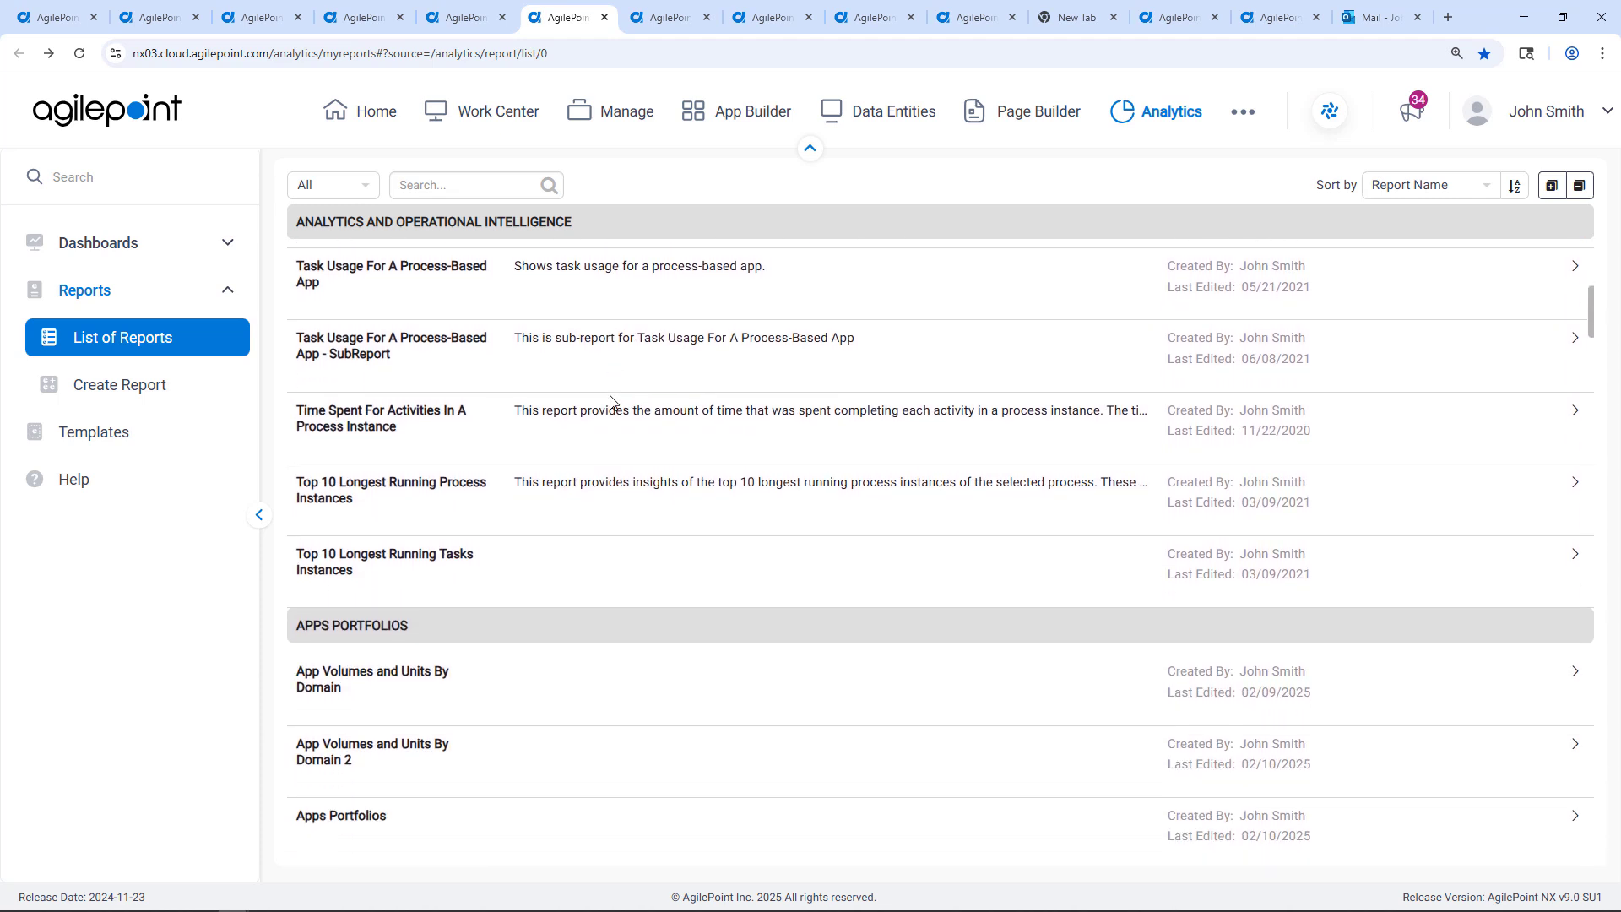
{"action": "scroll", "coordinate": [610, 402], "scroll_direction": "down", "scroll_amount": 2}
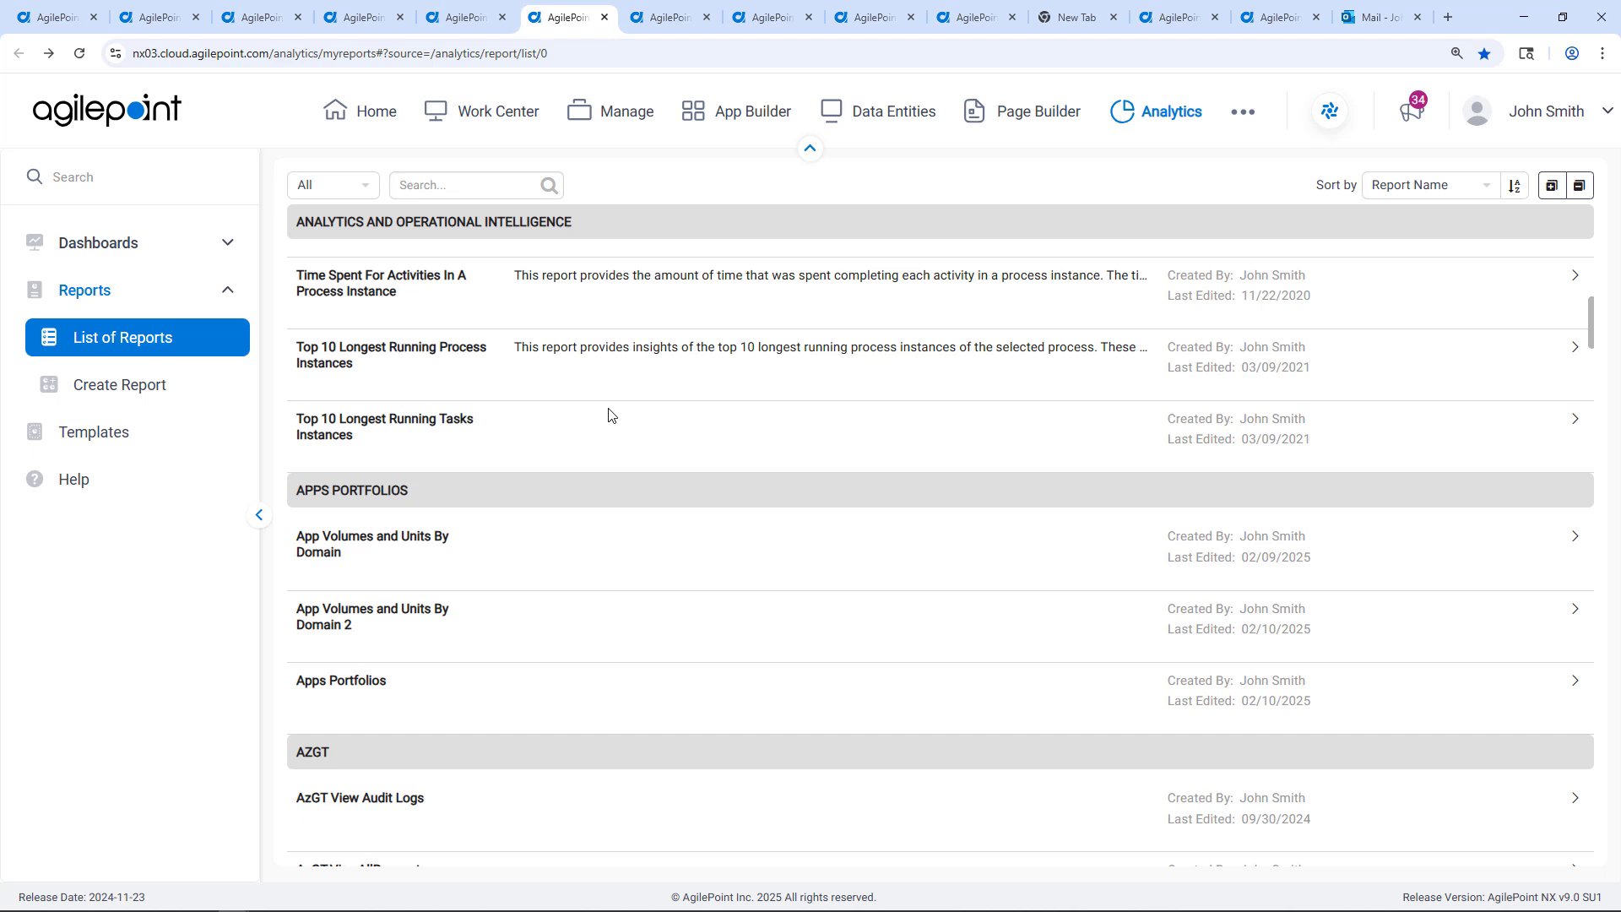
{"action": "scroll", "coordinate": [609, 414], "scroll_direction": "down", "scroll_amount": 8}
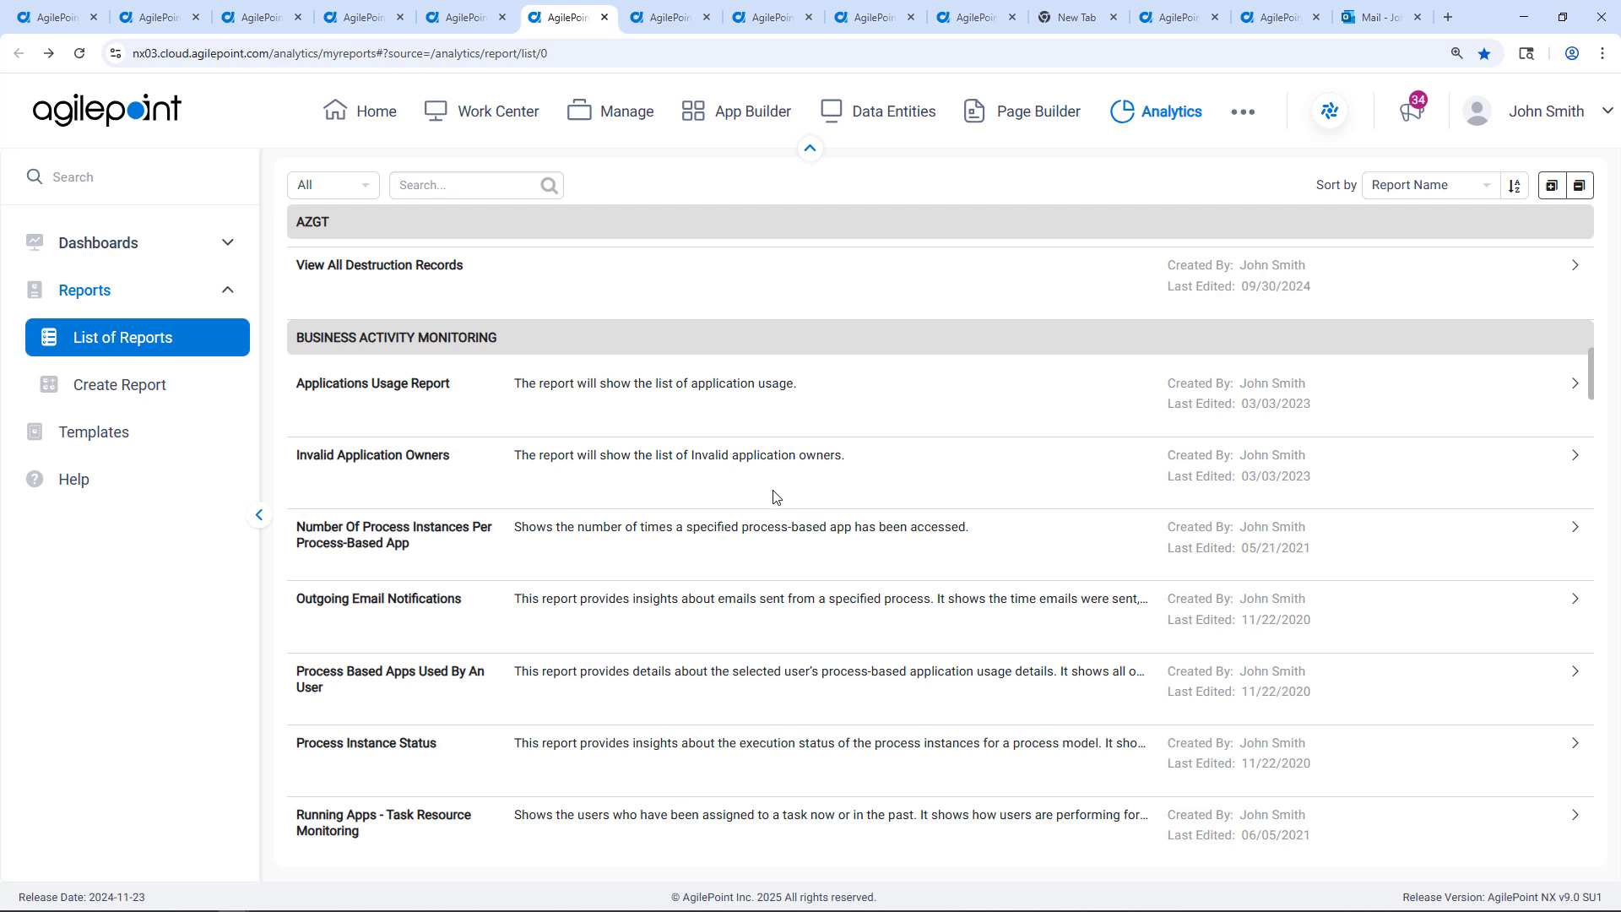
Switch to the AW Sales Overview report and look through its sales charts and the Total Sales By Category table.
{"action": "left_click", "coordinate": [683, 22]}
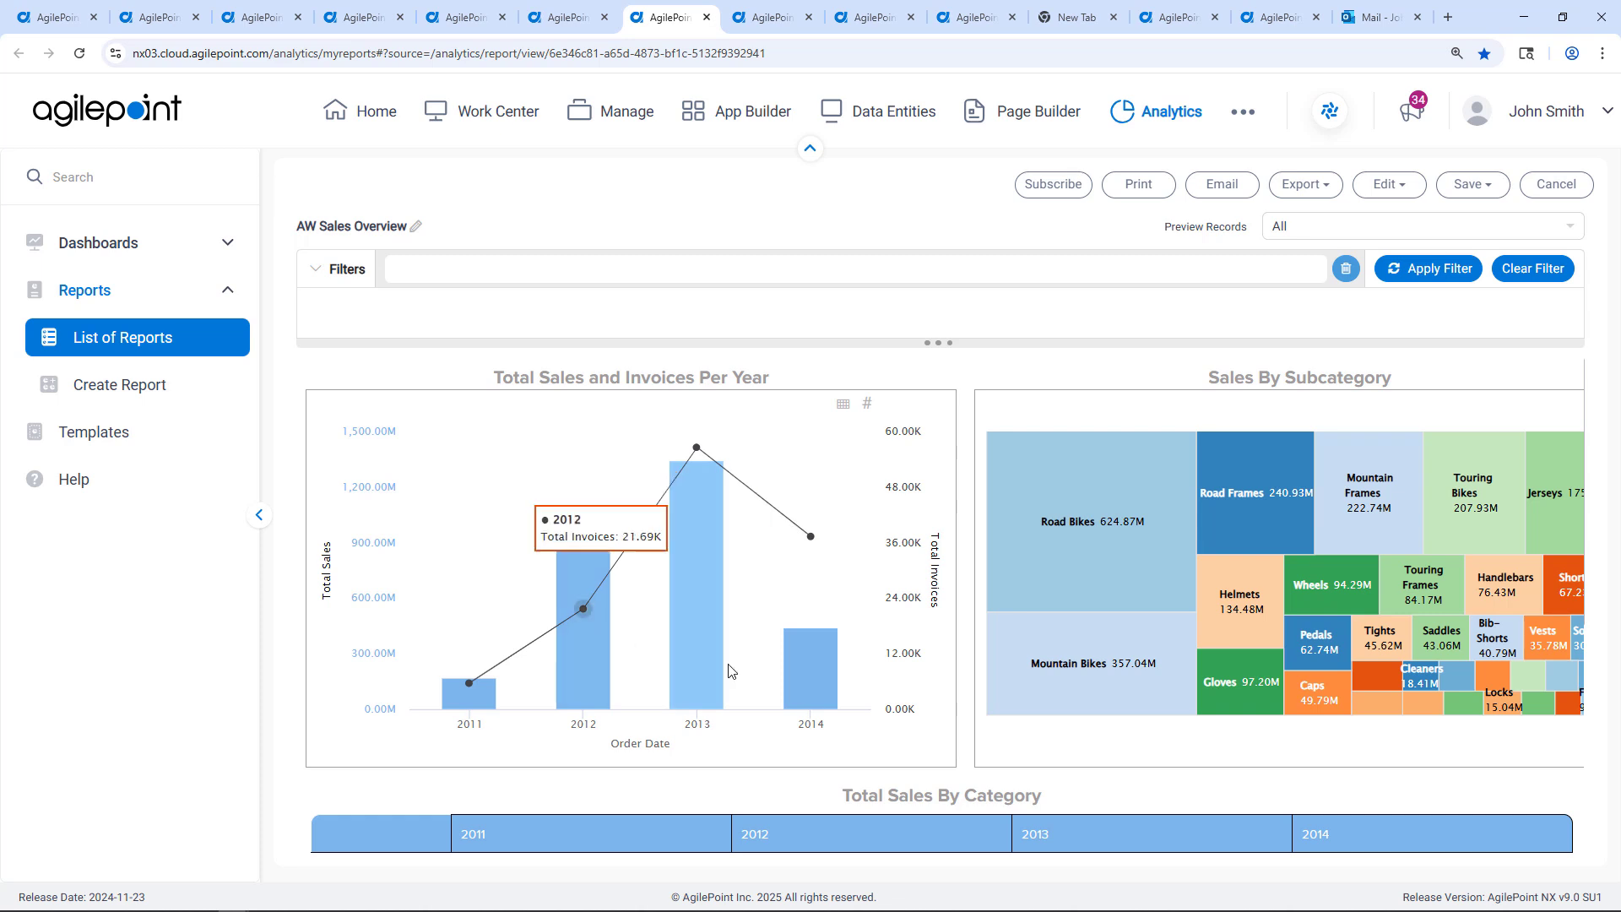
{"action": "scroll", "coordinate": [1138, 642], "scroll_direction": "down", "scroll_amount": 2}
{"action": "scroll", "coordinate": [1139, 642], "scroll_direction": "up", "scroll_amount": 2}
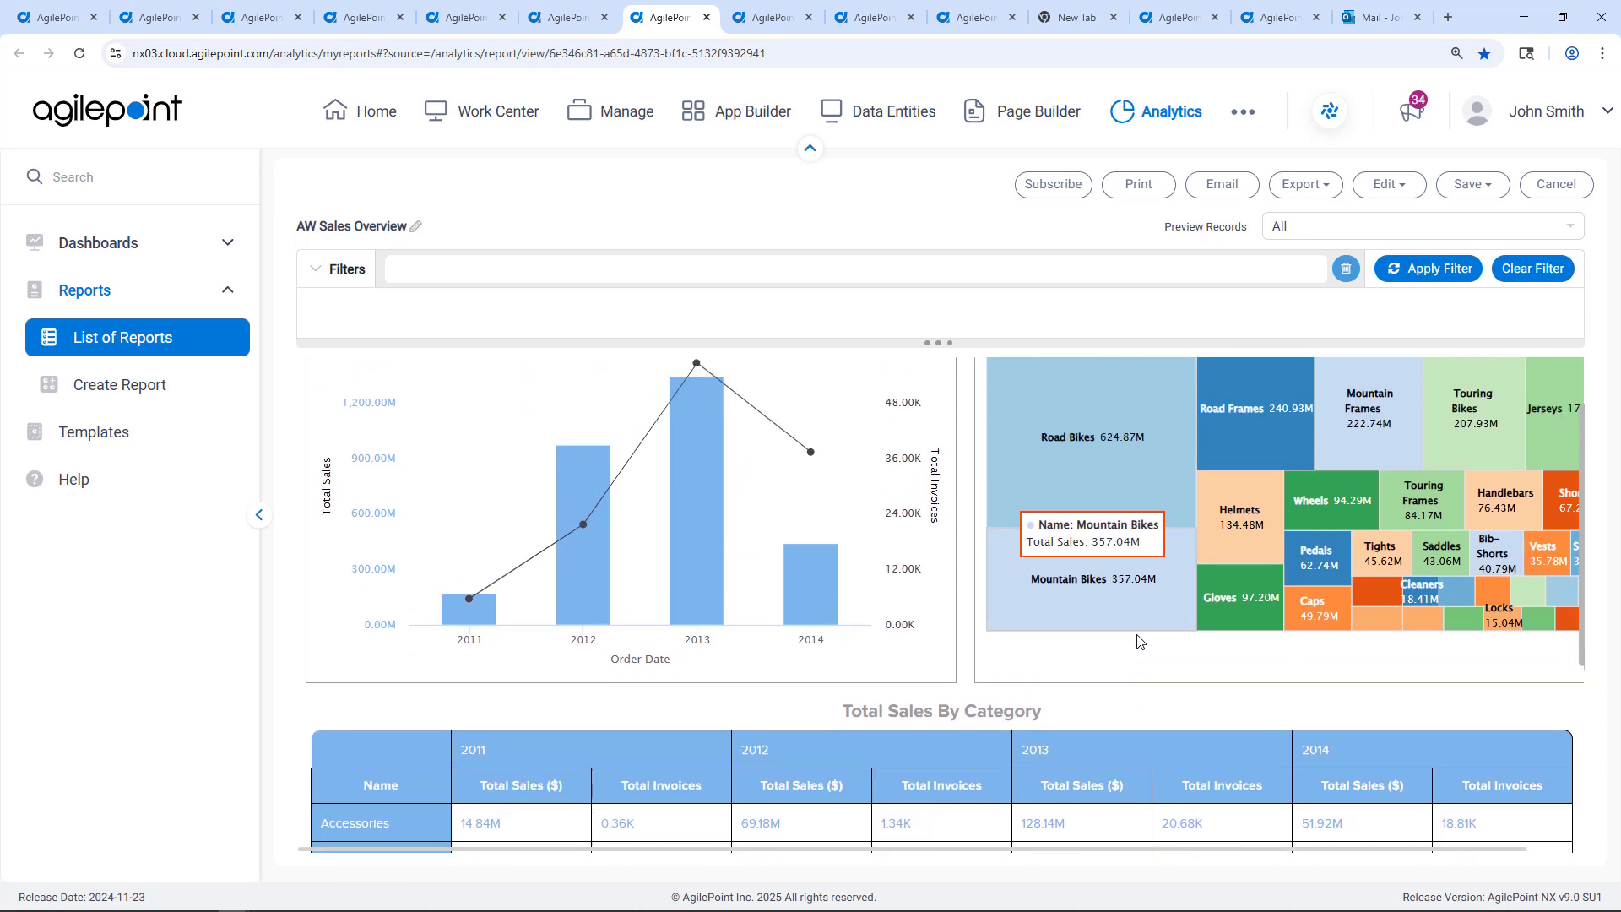
Drill into 2013 in the Customer Transactions Summary Report's trends chart, and view the KPI Report Part and HR Dashboard reports.
{"action": "key", "text": "ctrl+Tab"}
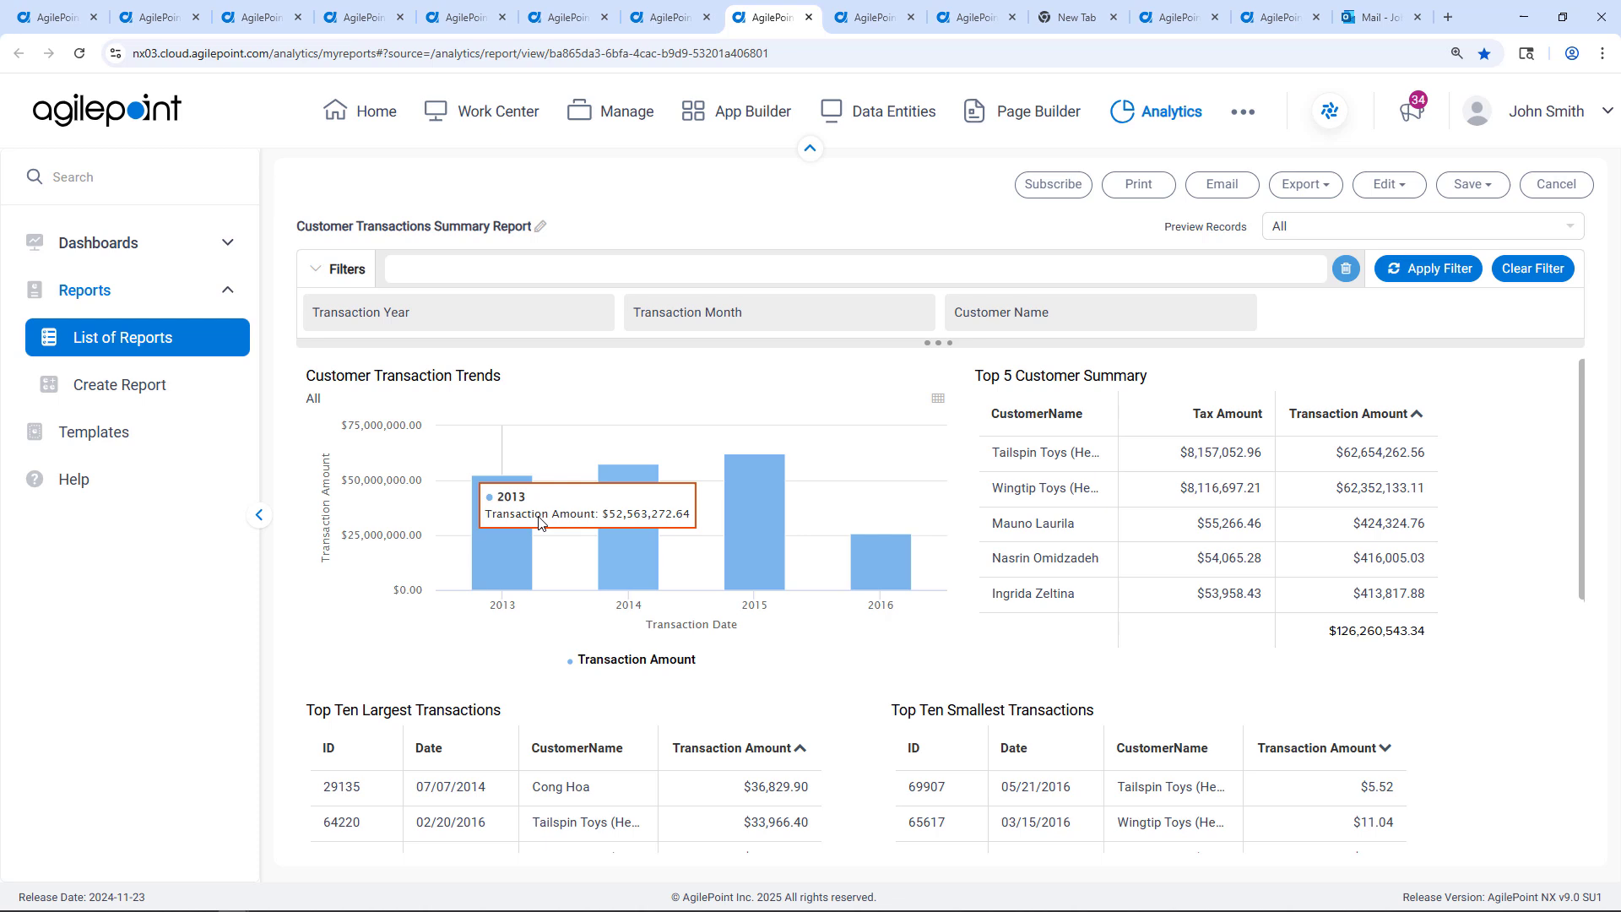
{"action": "left_click", "coordinate": [516, 564]}
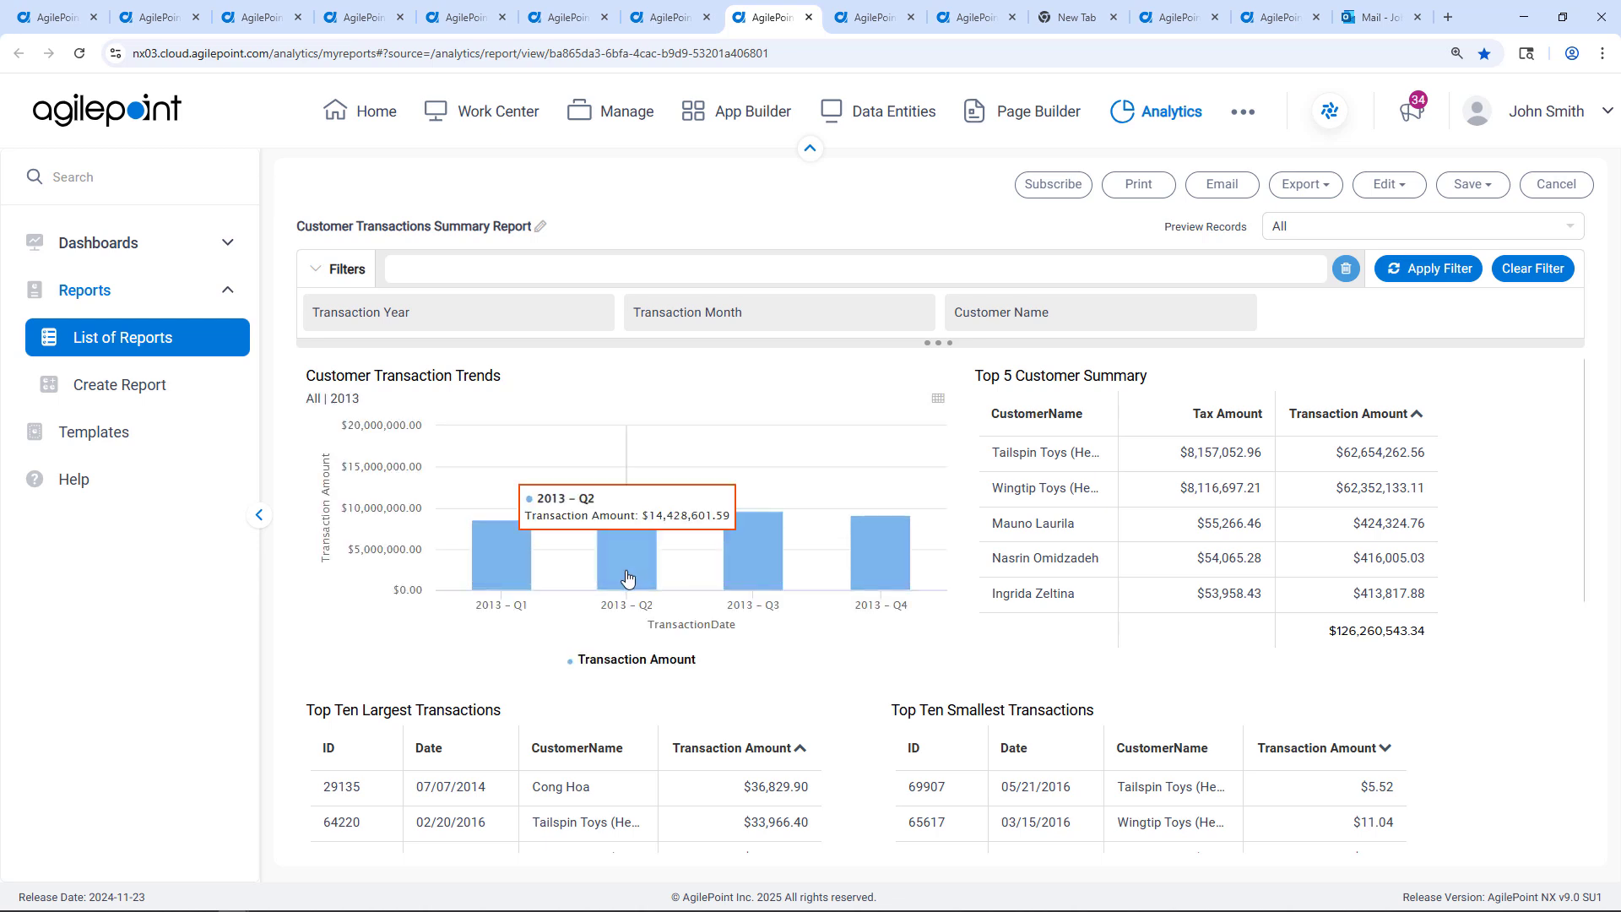
{"action": "left_click", "coordinate": [877, 19]}
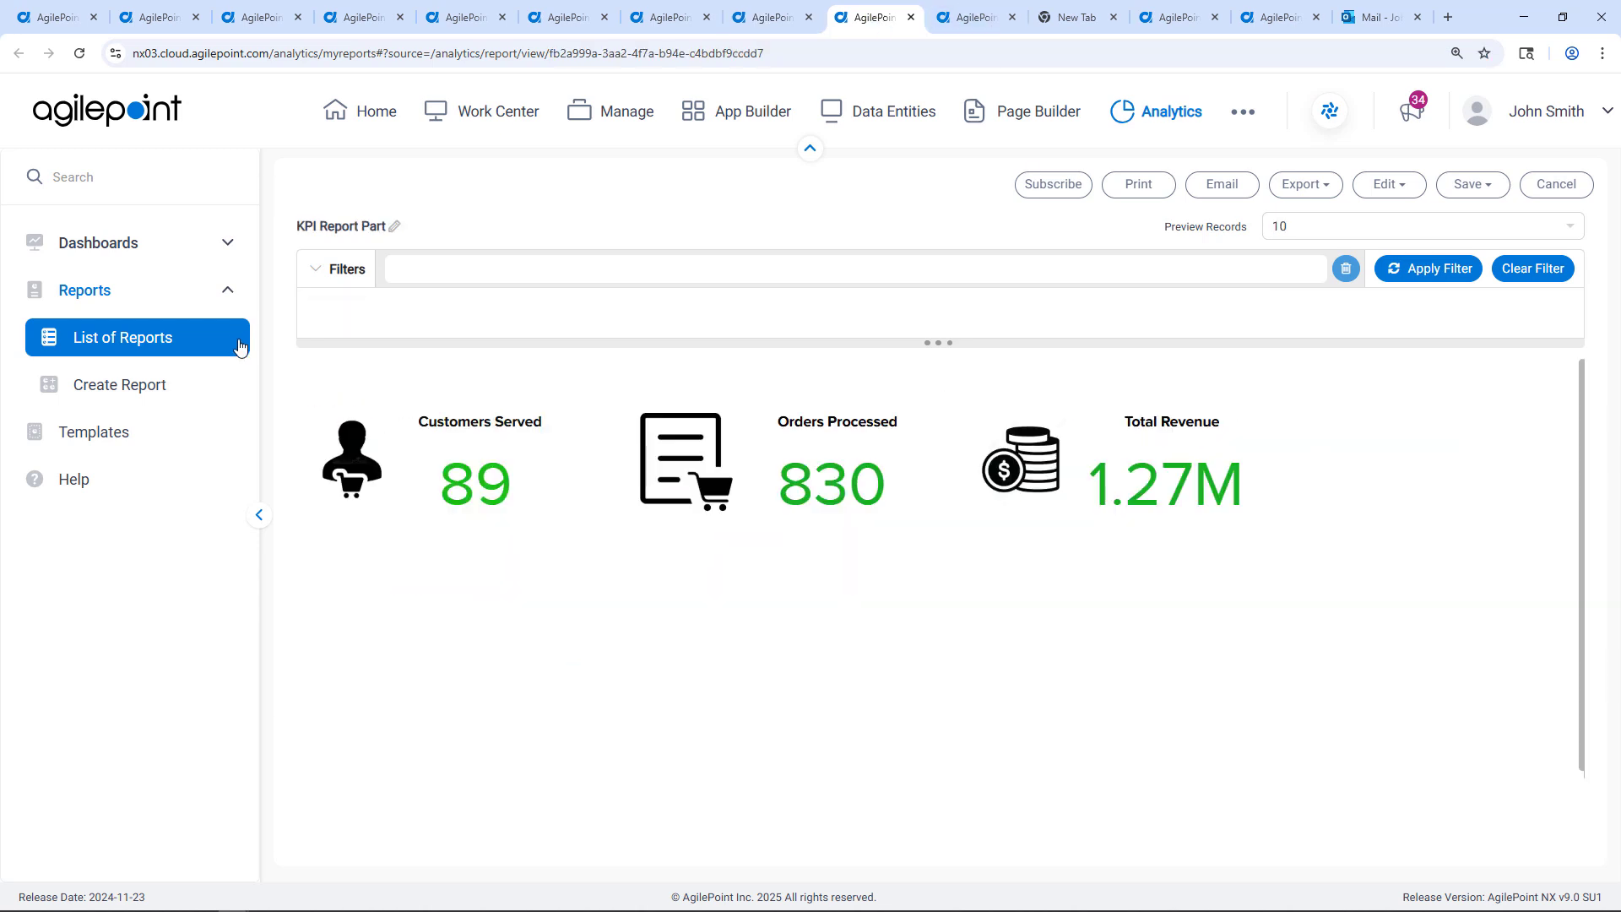
{"action": "left_click", "coordinate": [977, 18]}
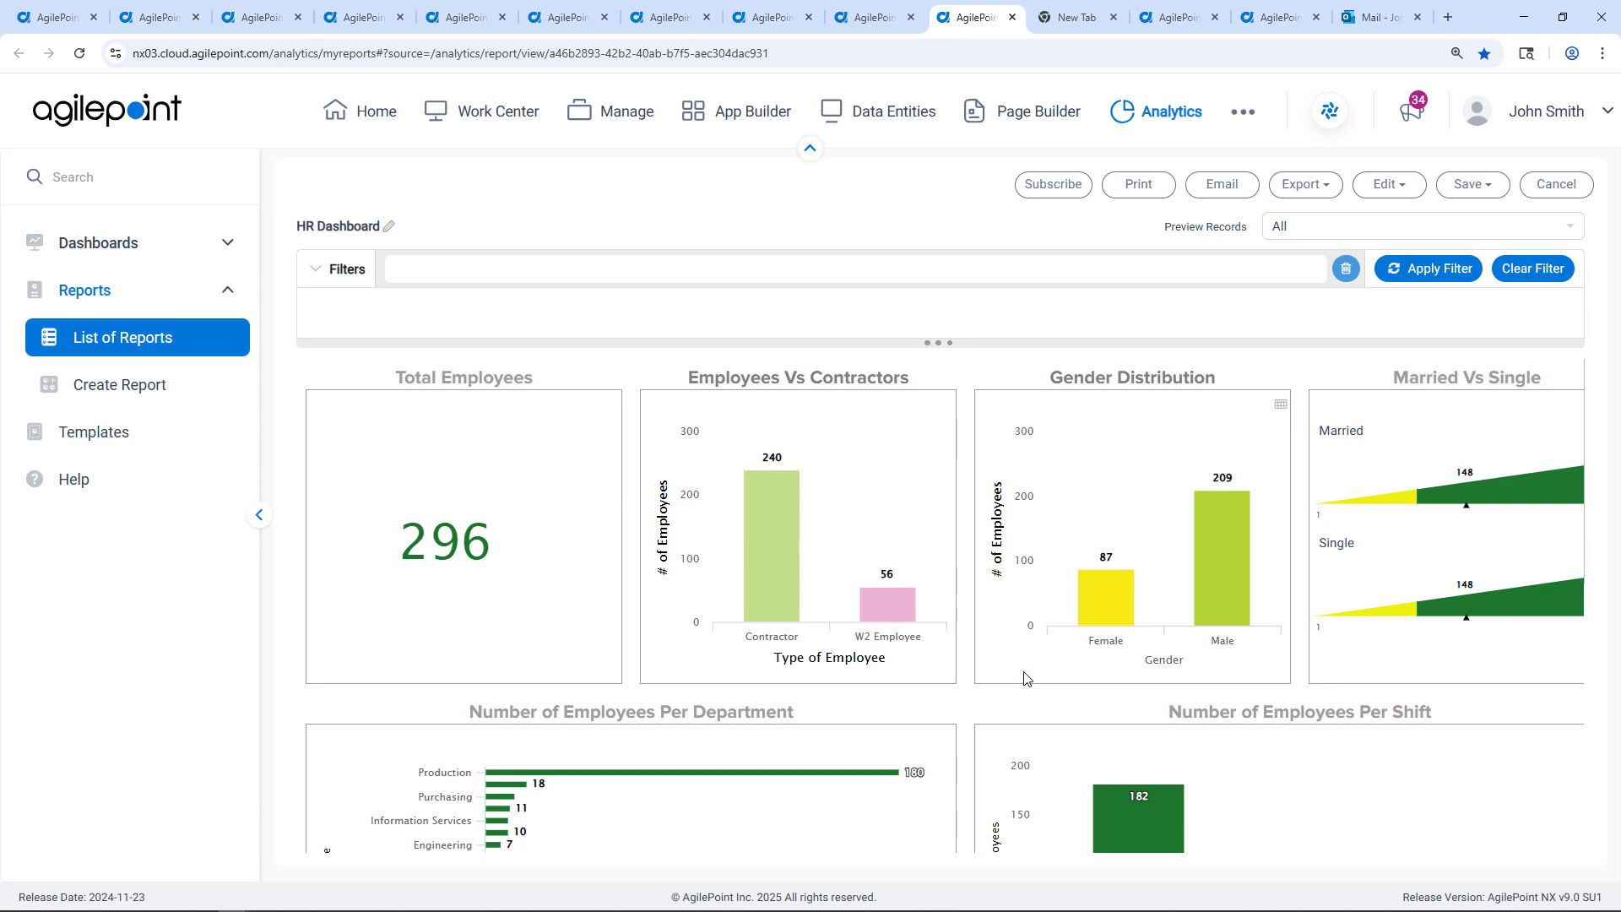
Switch to the published VacsoFinance page and start the Tax Controversy form from its Get Started link.
{"action": "left_click", "coordinate": [1170, 30]}
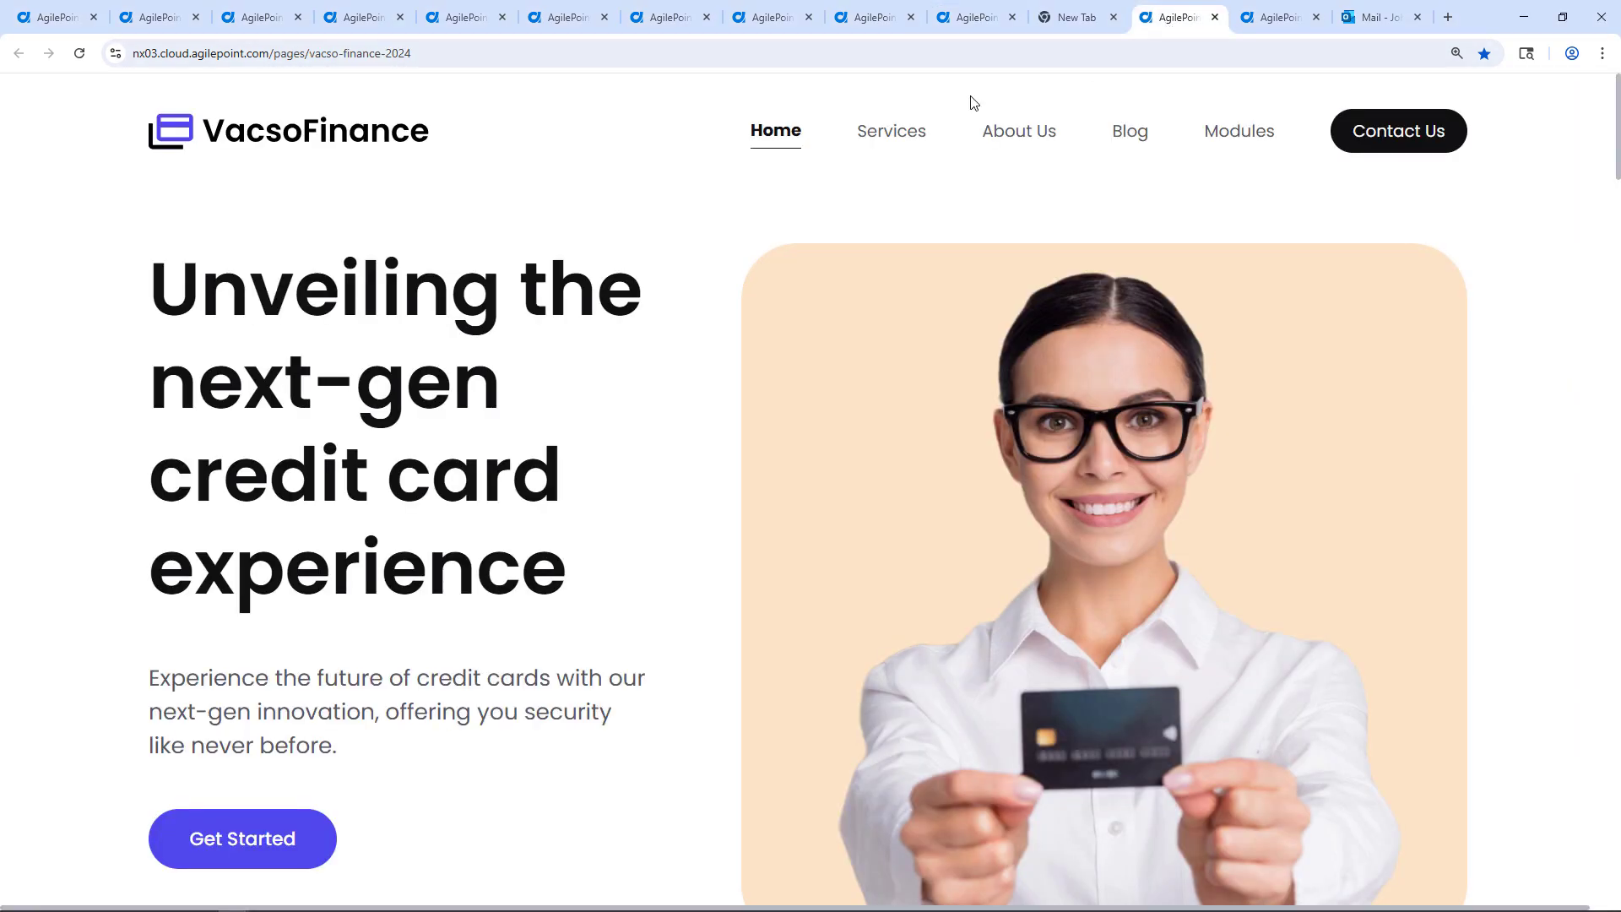
{"action": "scroll", "coordinate": [498, 481], "scroll_direction": "down", "scroll_amount": 2}
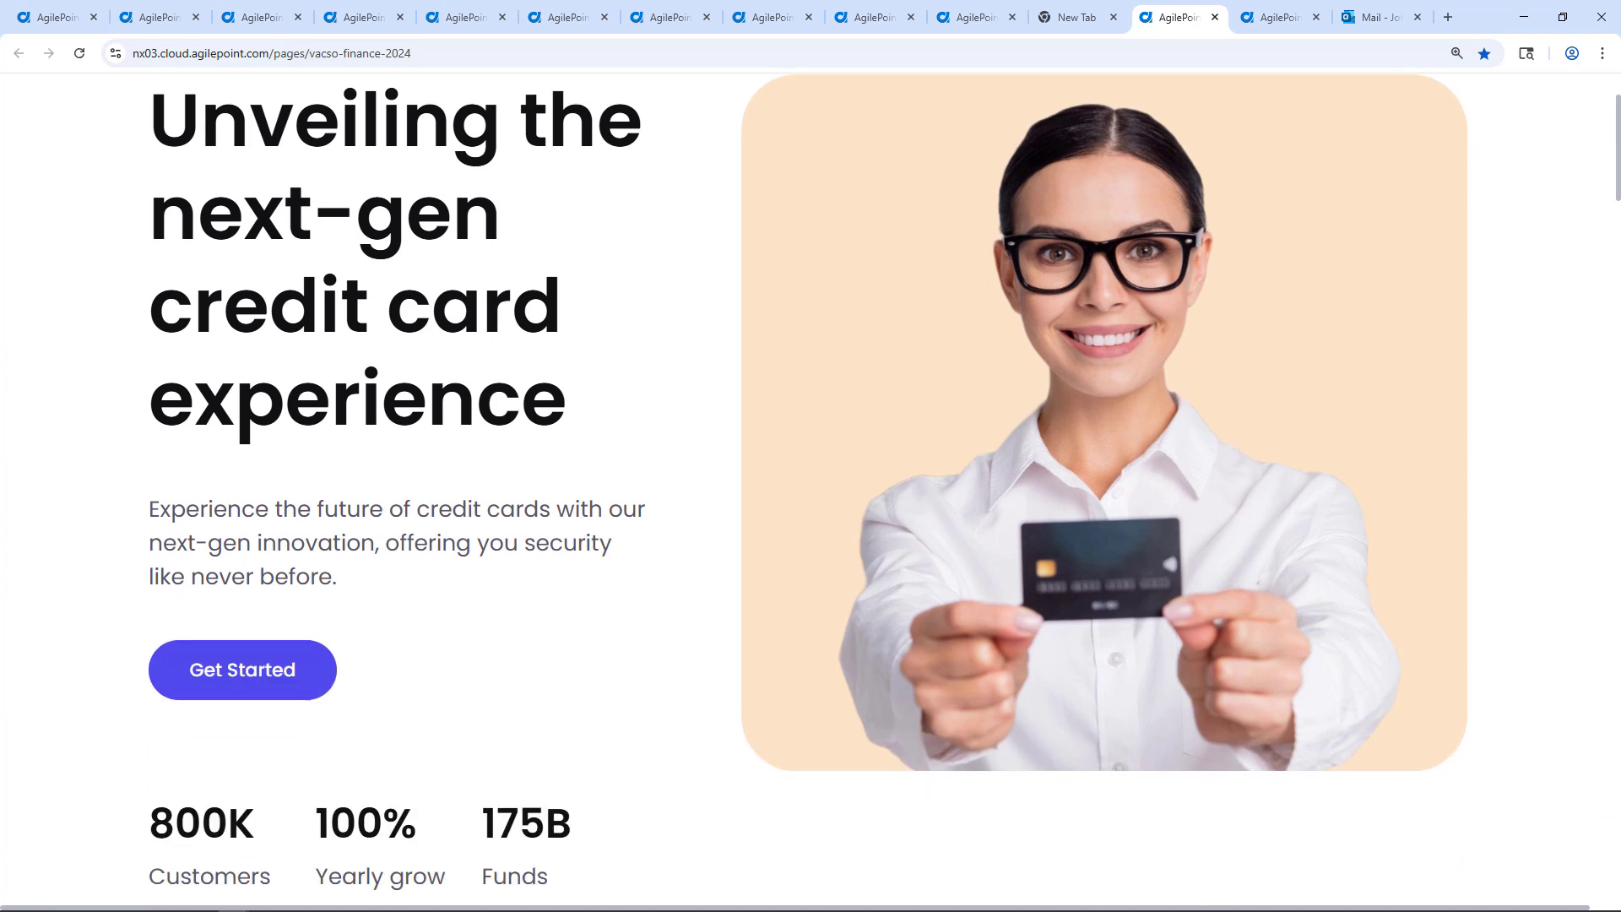
{"action": "left_click", "coordinate": [272, 681]}
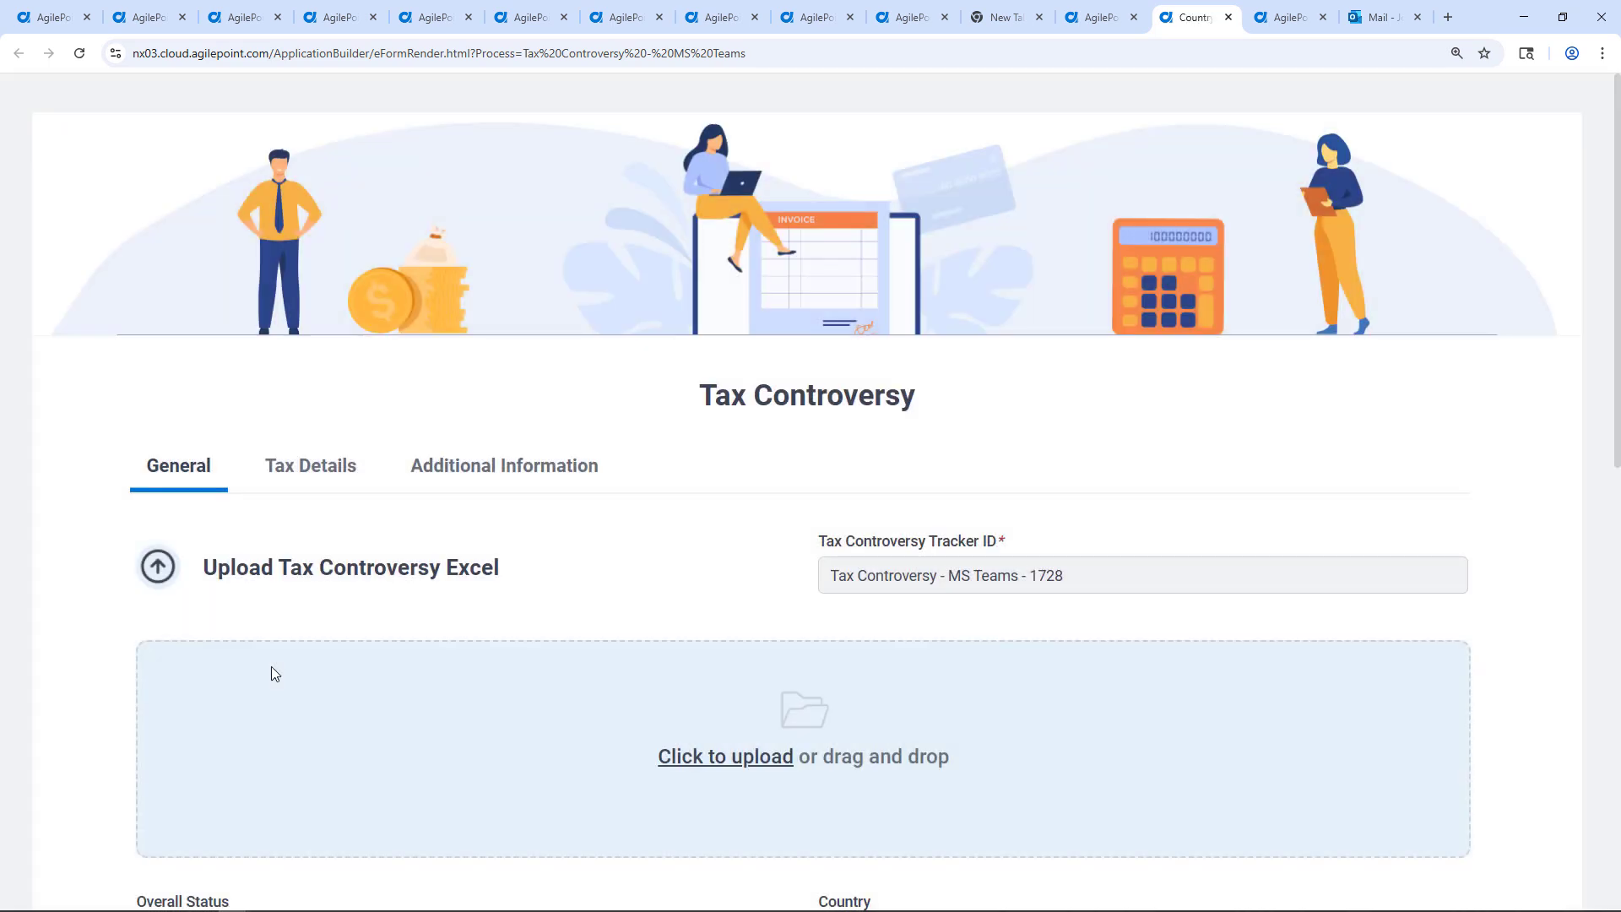
Look over the General fields of the Tax Controversy form and the choices offered for Country.
{"action": "scroll", "coordinate": [481, 615], "scroll_direction": "down", "scroll_amount": 3}
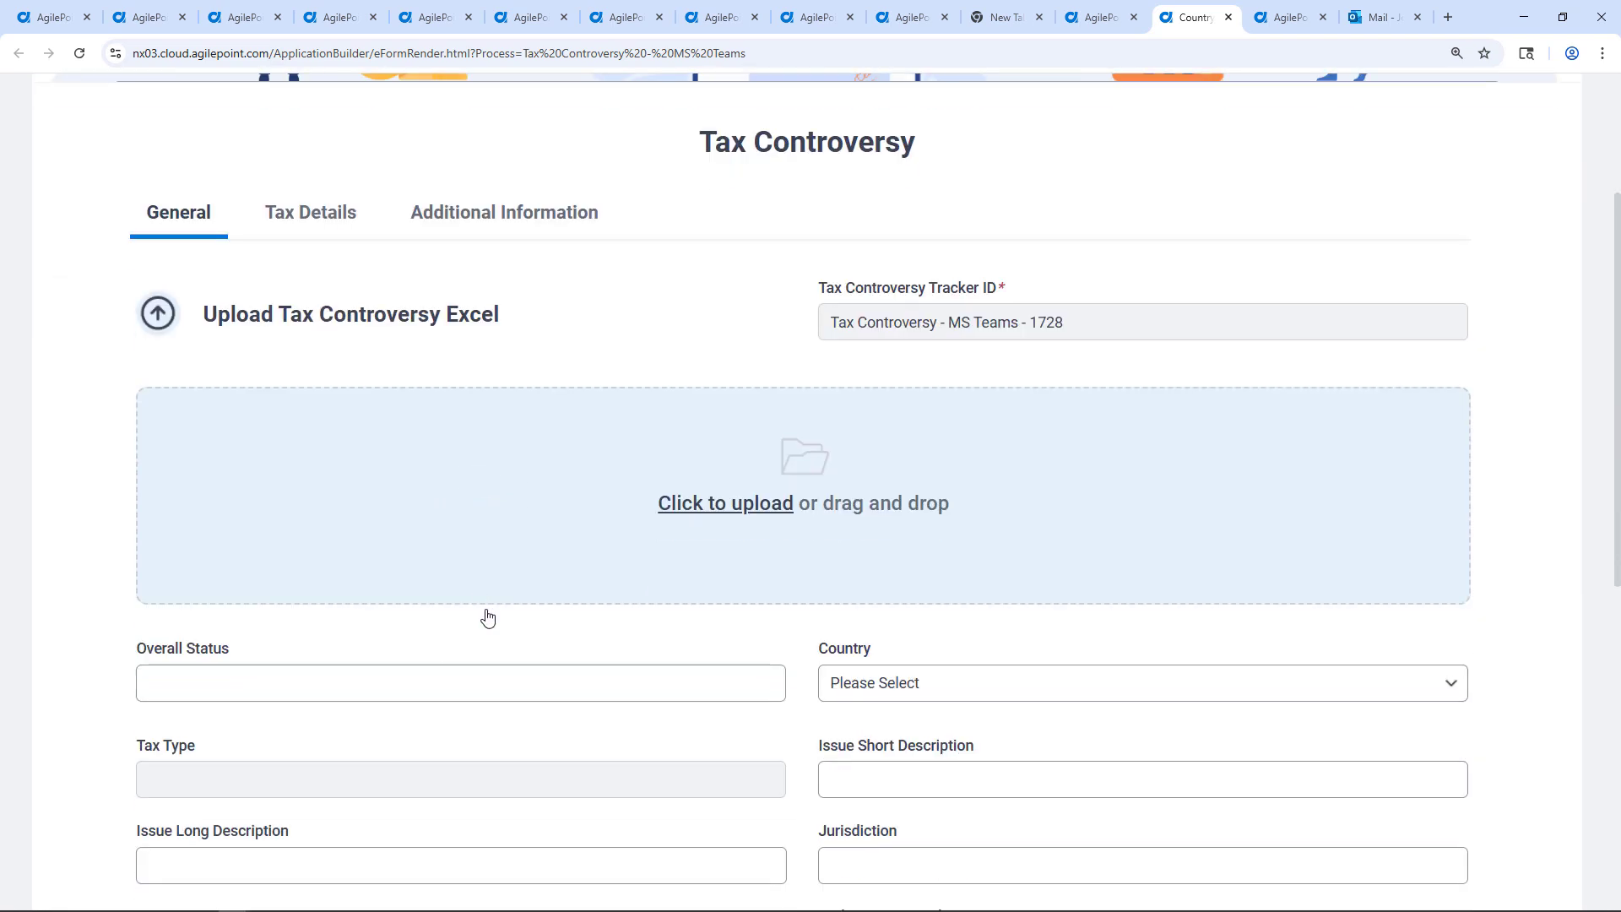
{"action": "scroll", "coordinate": [490, 625], "scroll_direction": "up", "scroll_amount": 1}
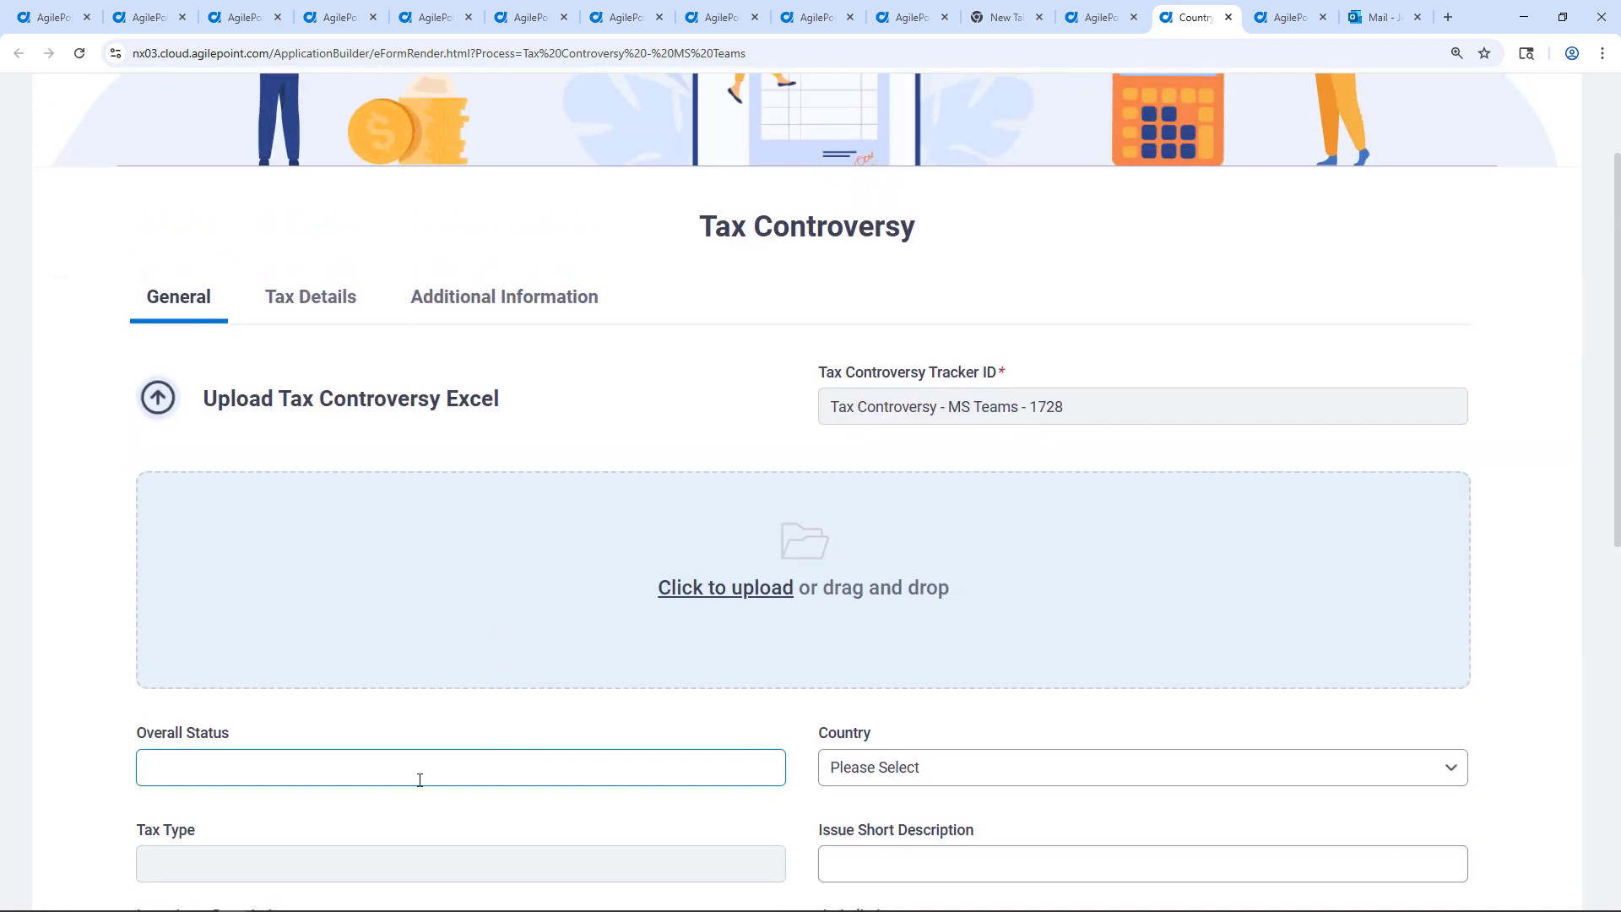
{"action": "scroll", "coordinate": [420, 777], "scroll_direction": "down", "scroll_amount": 1}
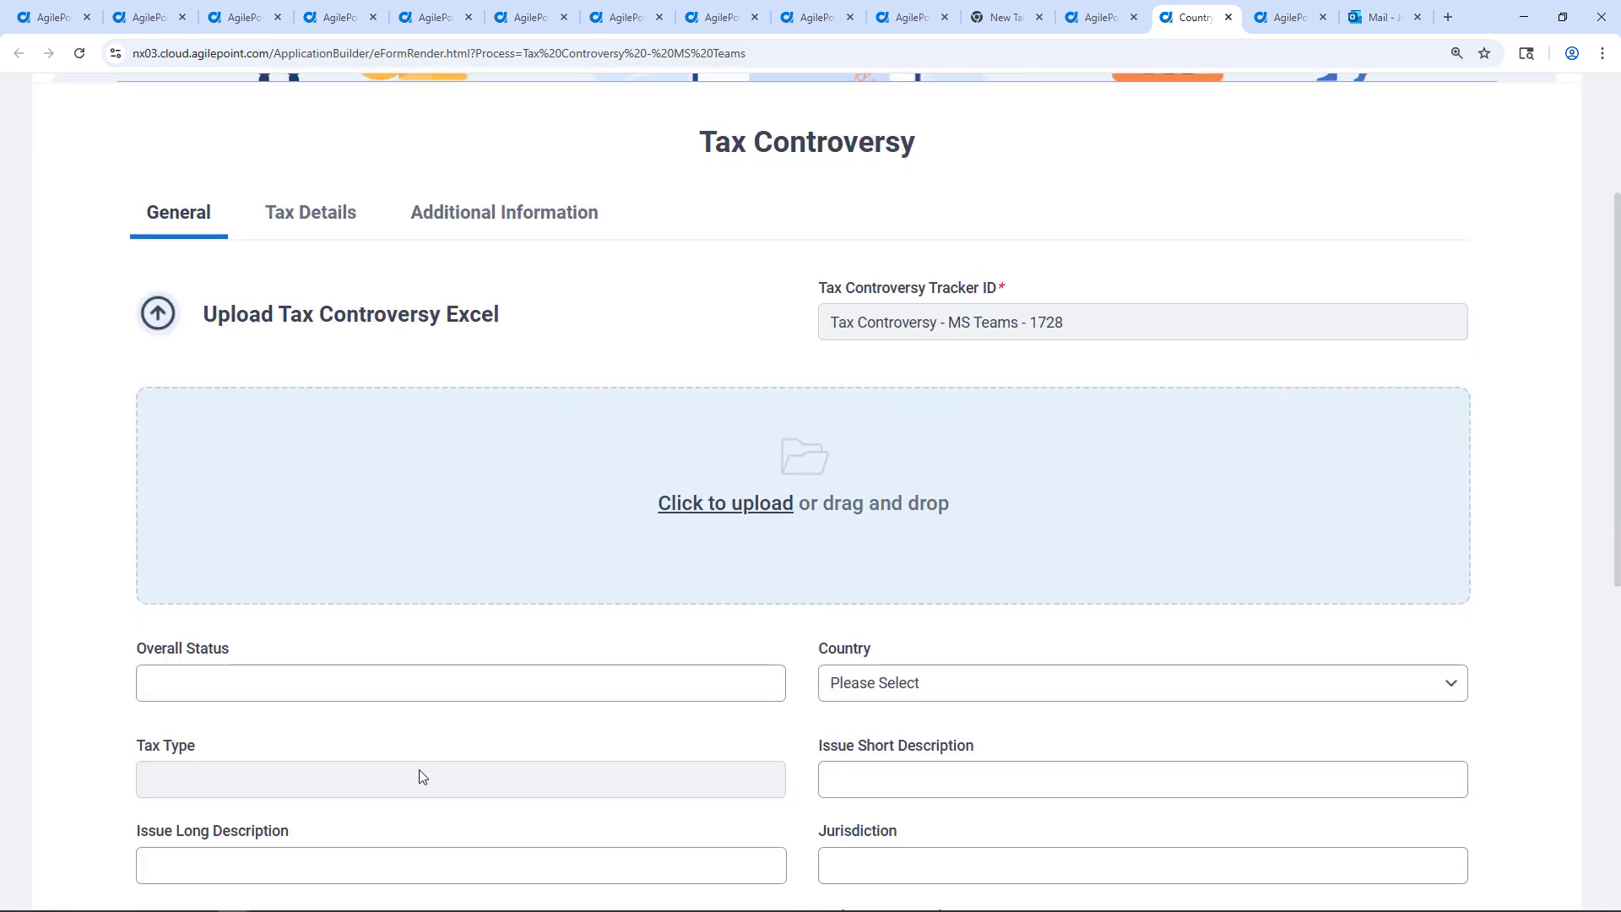
{"action": "left_click", "coordinate": [910, 685]}
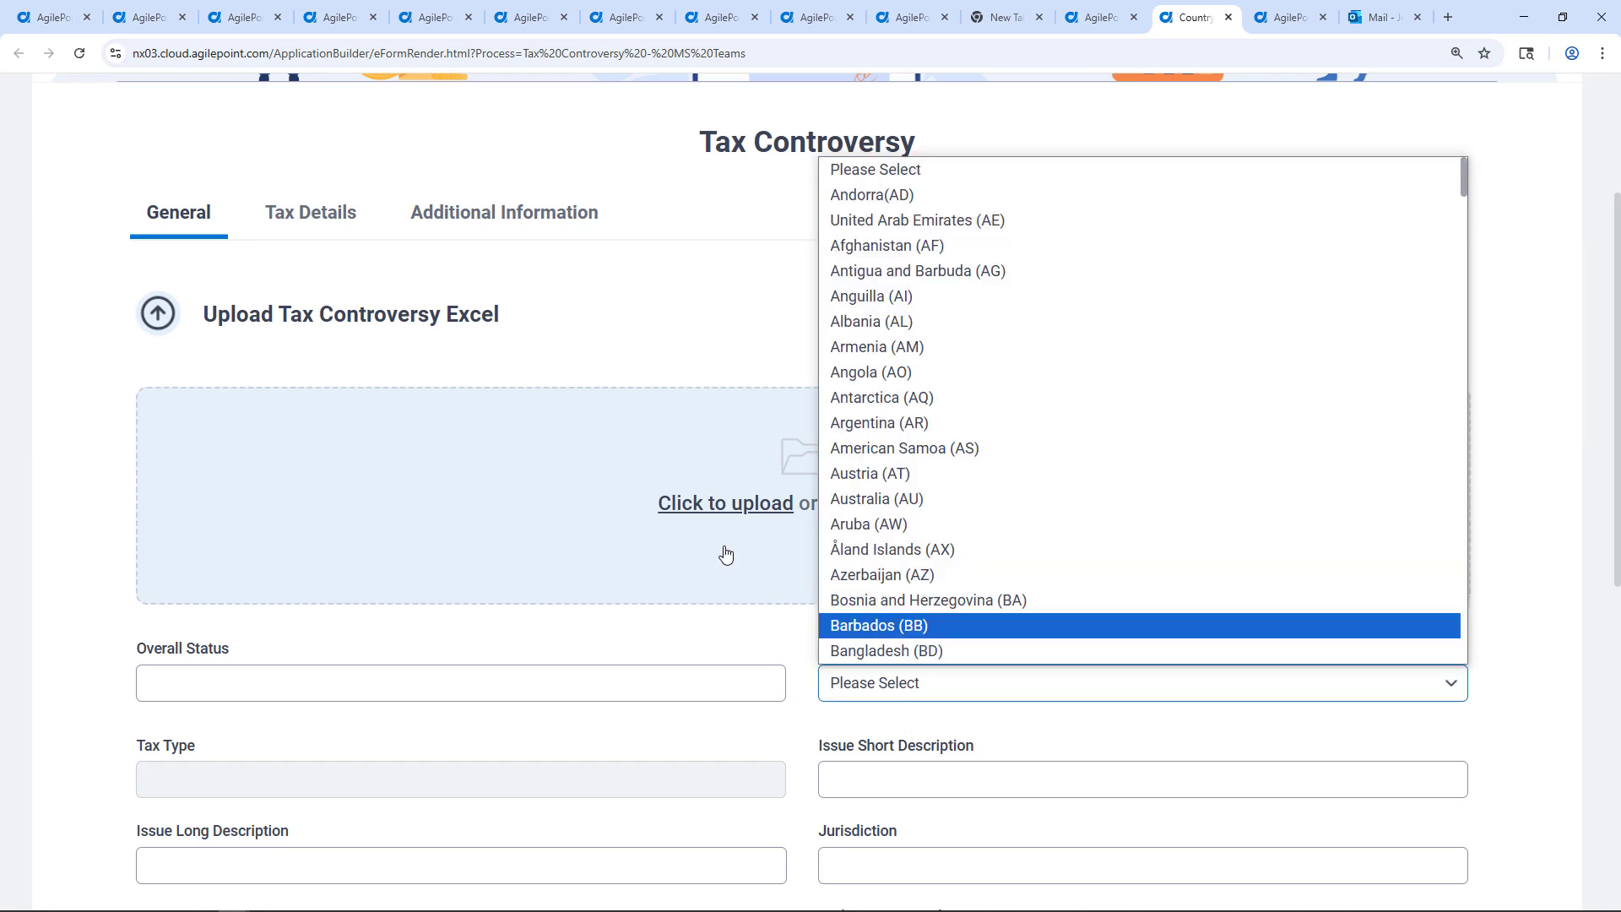
Upload the tax form Excel file whose name starts with "tax" to fill in the Tax Controversy form.
{"action": "left_click", "coordinate": [722, 505]}
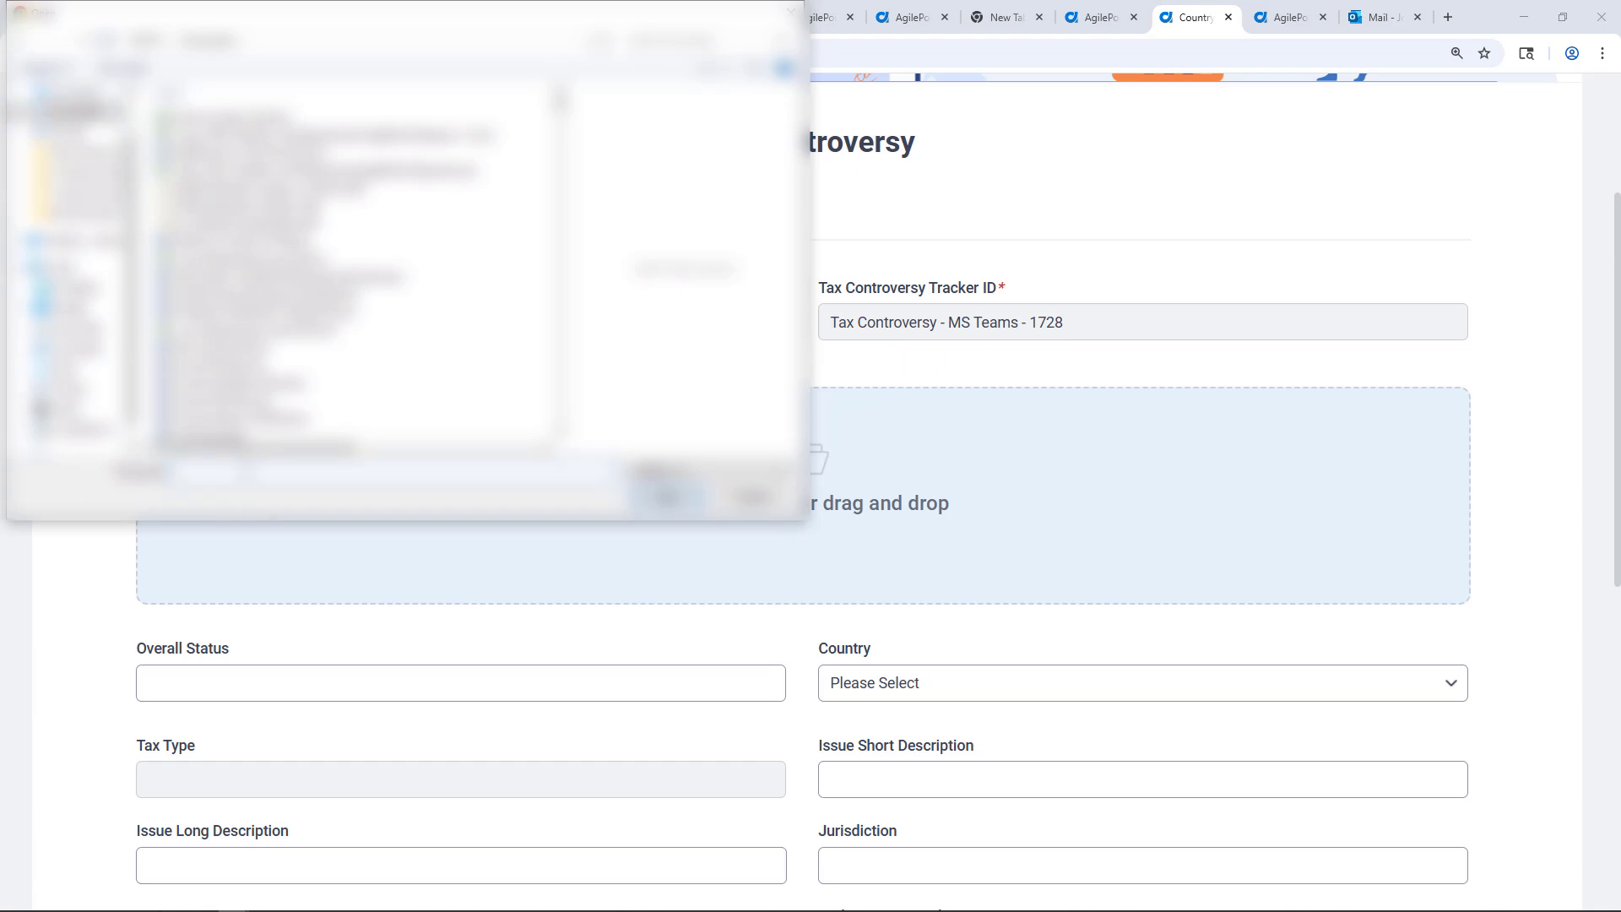
{"action": "type", "text": "tax"}
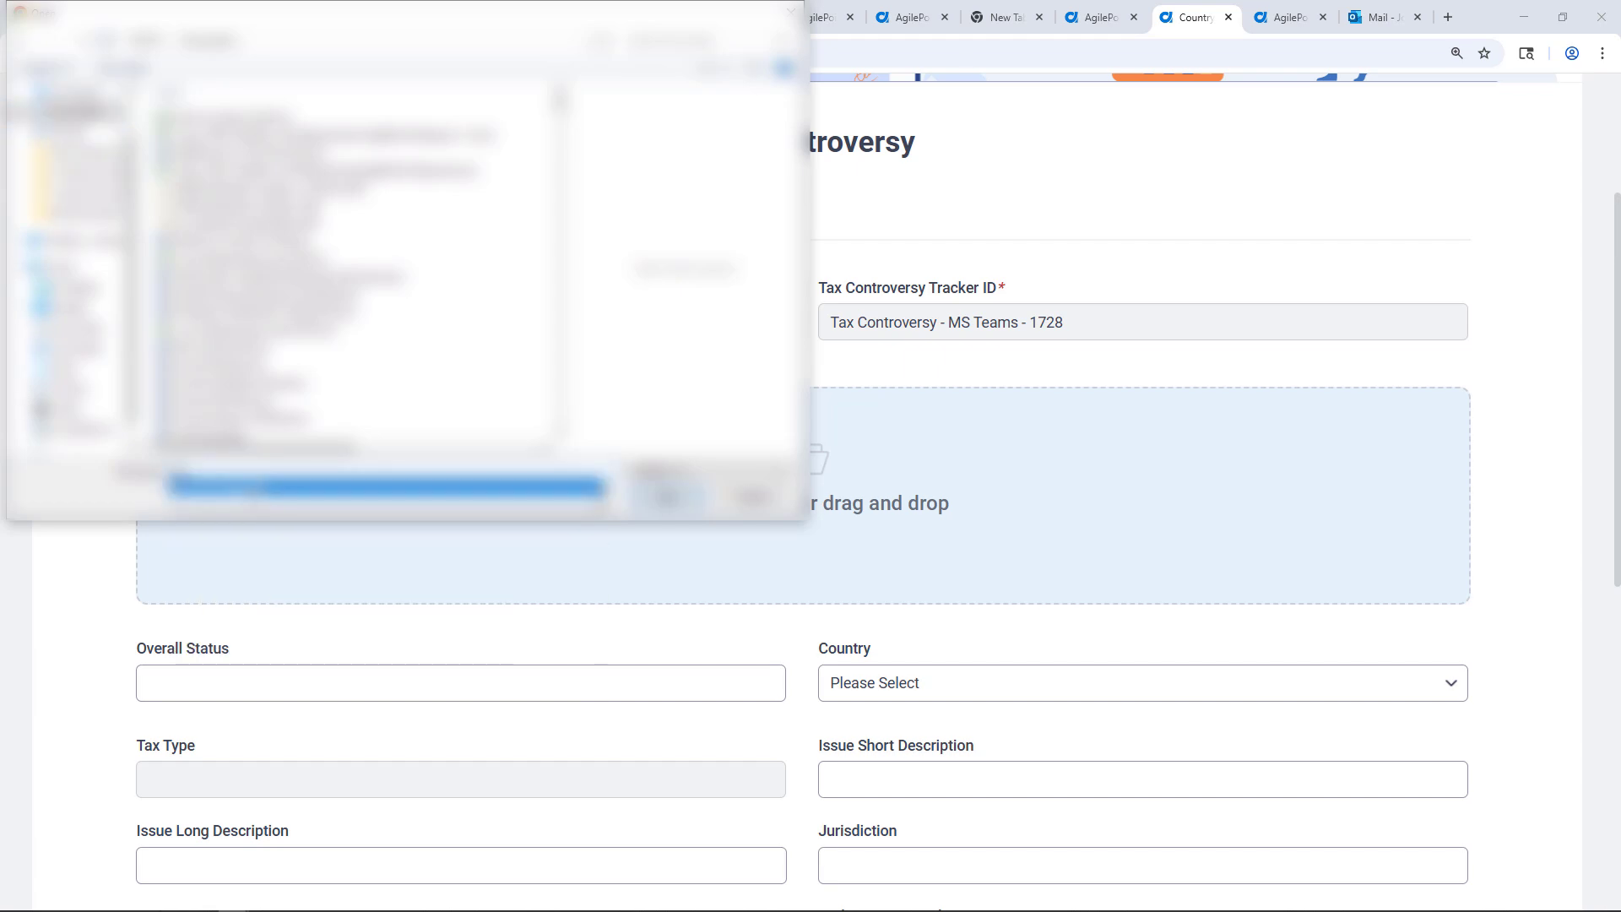
{"action": "left_click", "coordinate": [262, 490]}
{"action": "left_click", "coordinate": [681, 503]}
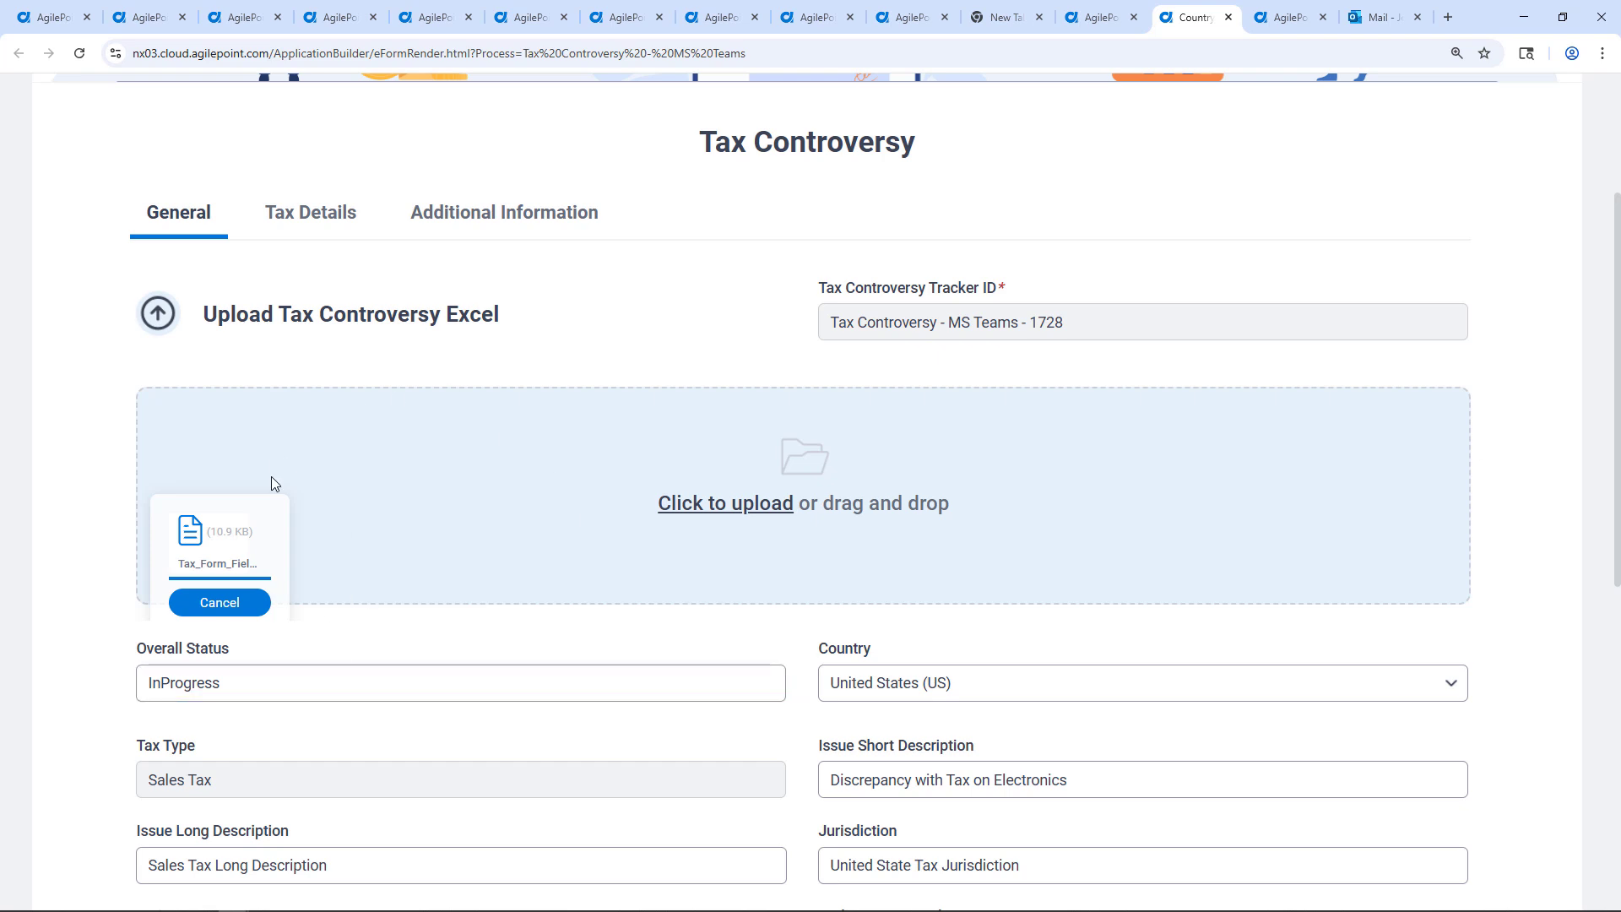
Check the Tax Details and Additional Information sections, and submit the Tax Controversy form.
{"action": "left_click", "coordinate": [306, 224]}
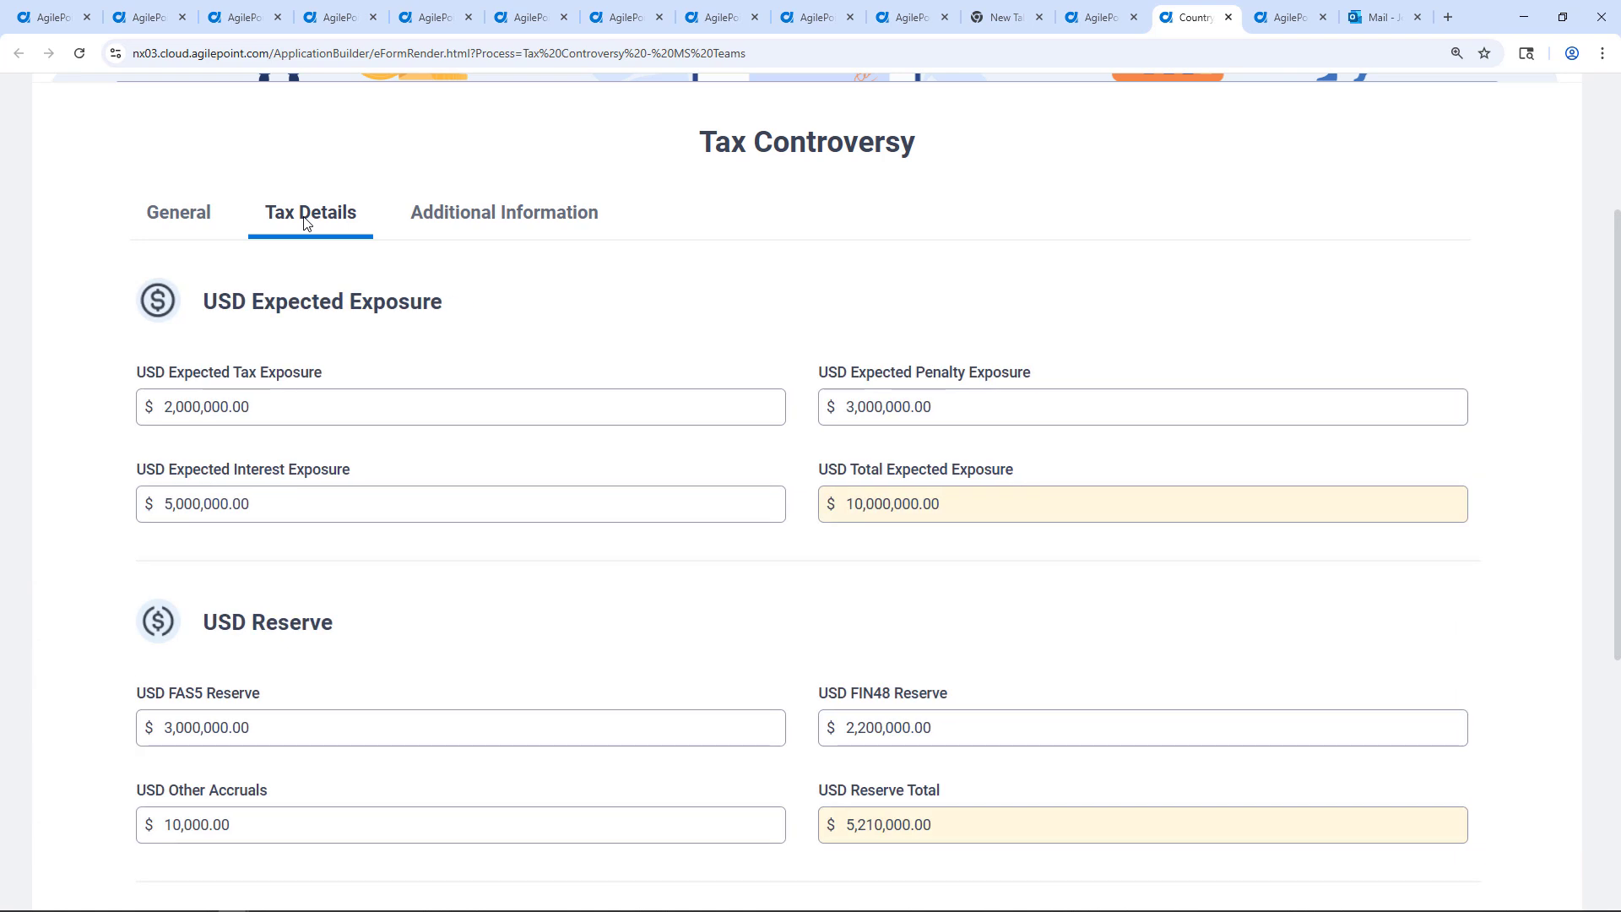
{"action": "left_click", "coordinate": [510, 221]}
{"action": "scroll", "coordinate": [942, 665], "scroll_direction": "down", "scroll_amount": 2}
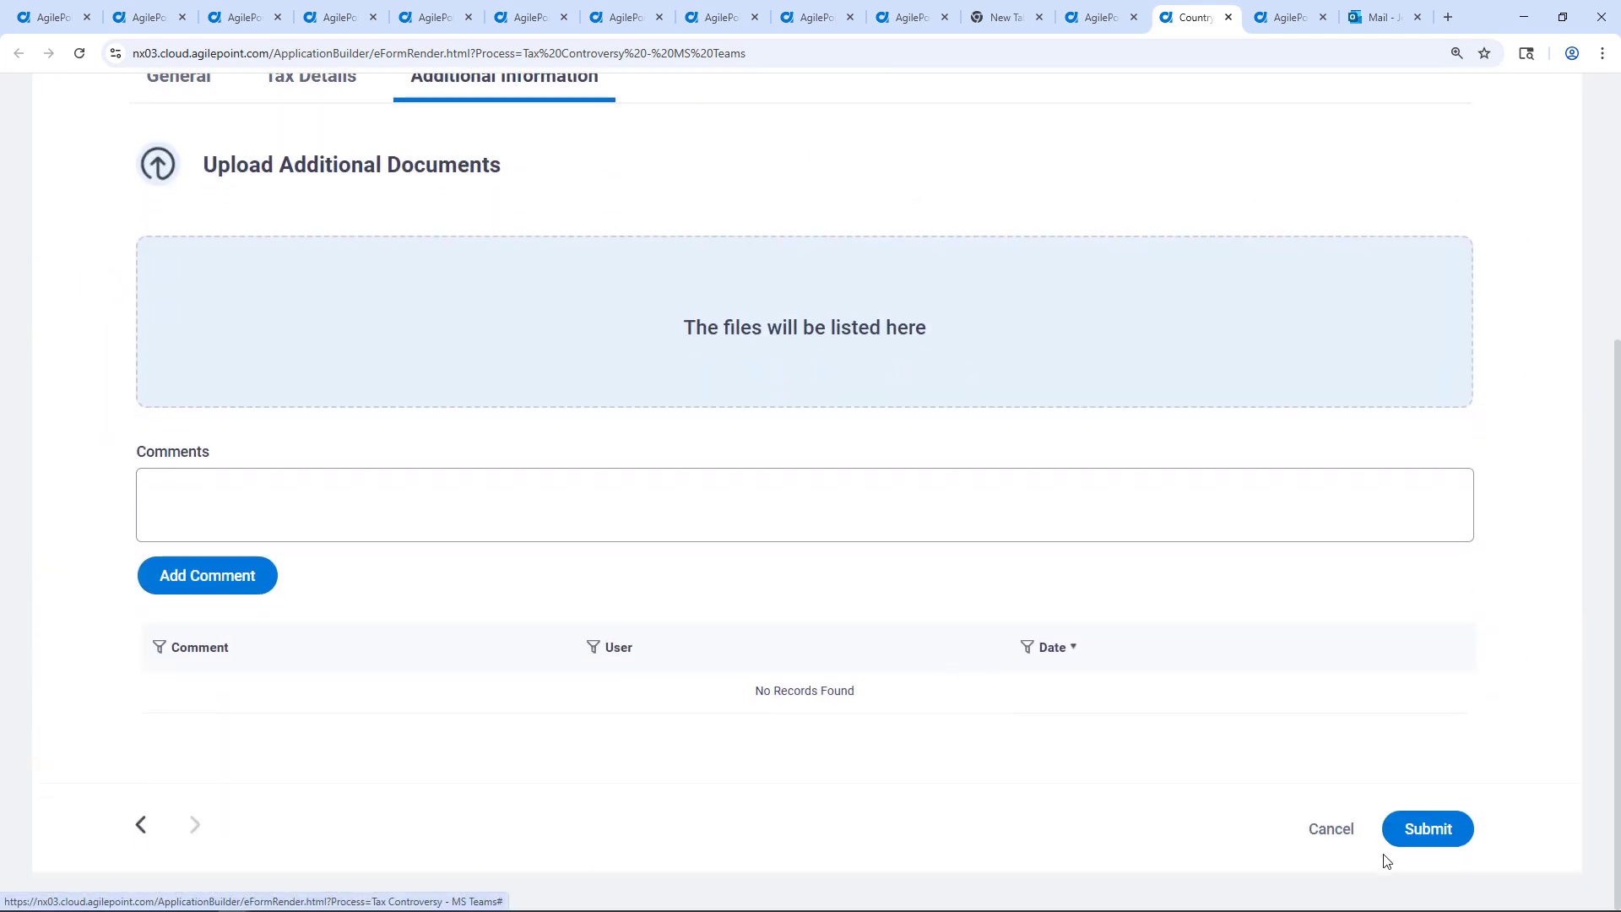
{"action": "left_click", "coordinate": [1447, 830]}
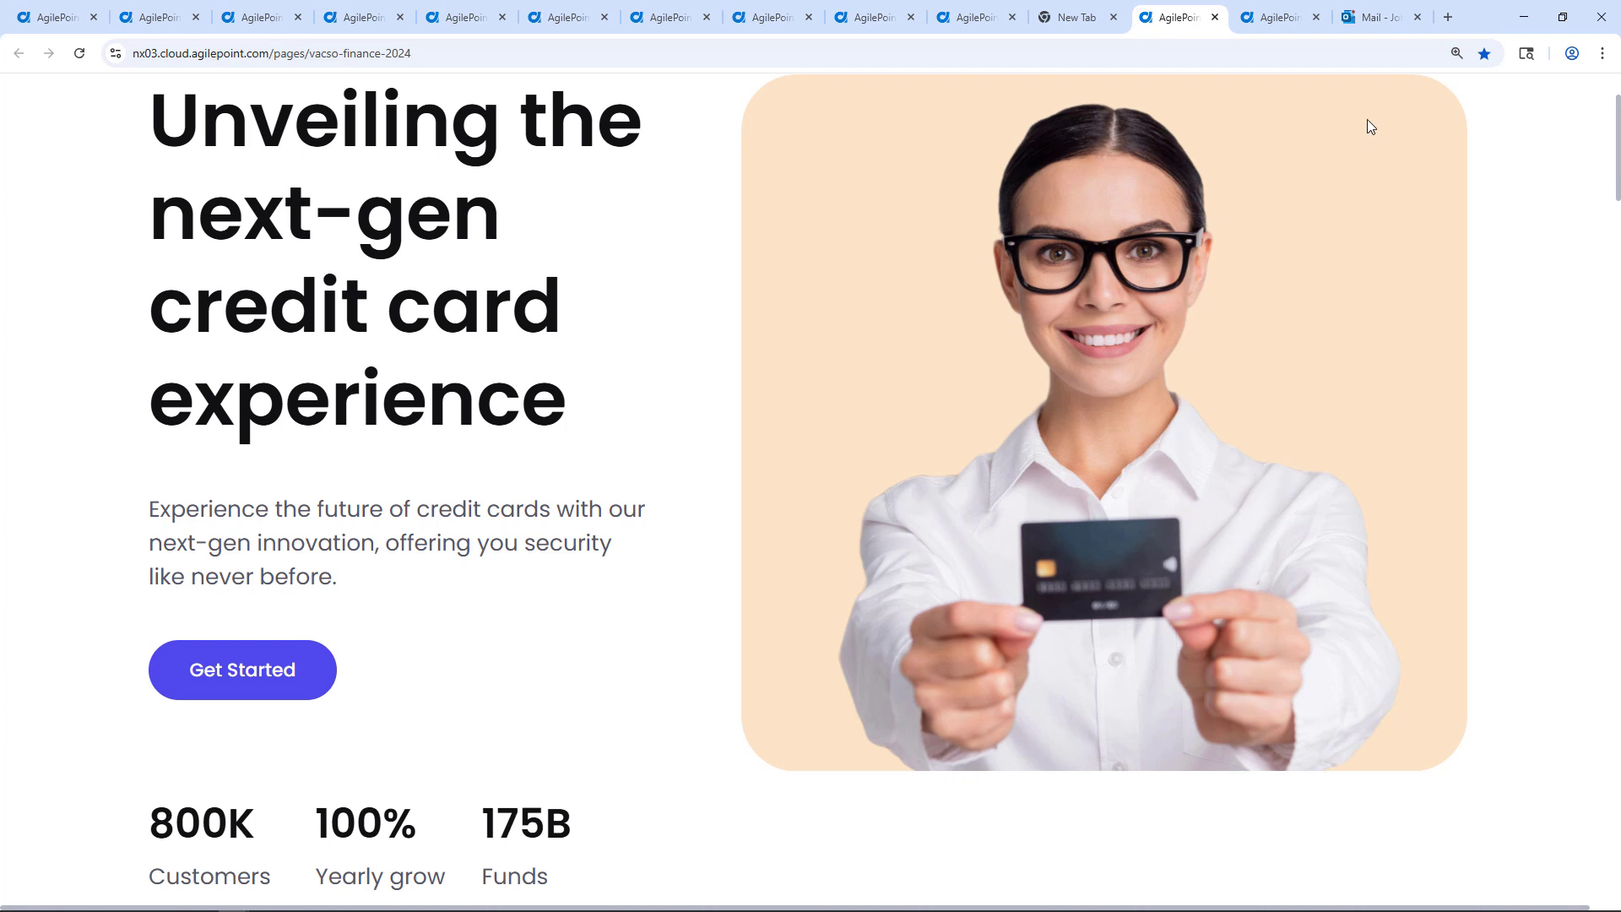
Switch to Outlook, read the newest Review Task assignment email, and check the AgilePoint NX Task actions available for it.
{"action": "left_click", "coordinate": [1368, 19]}
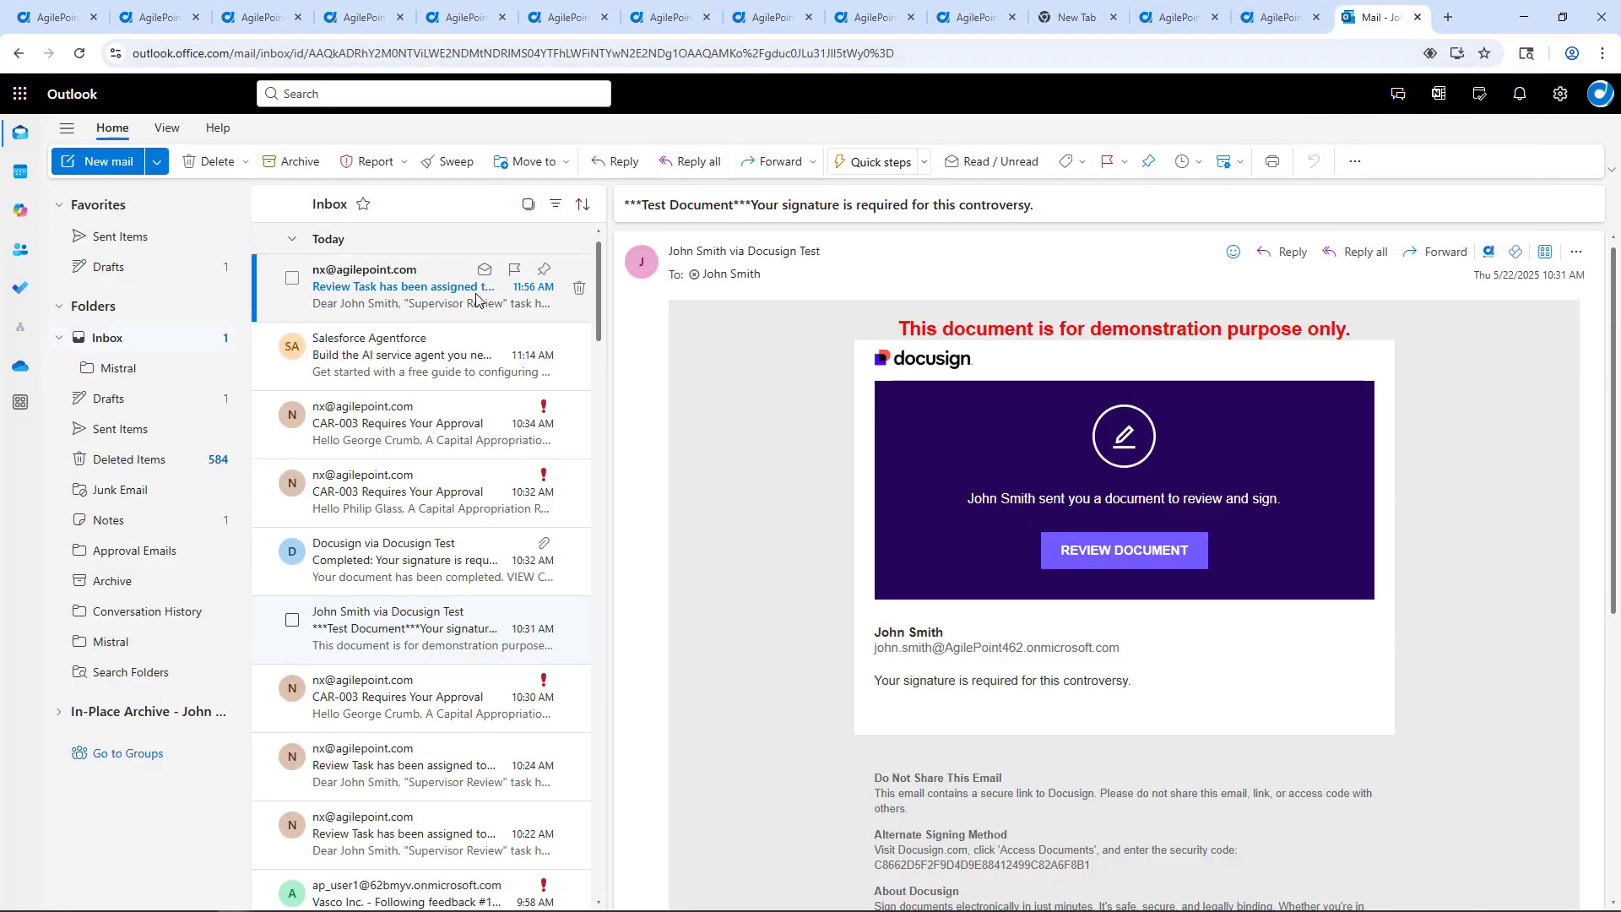
{"action": "left_click", "coordinate": [424, 306]}
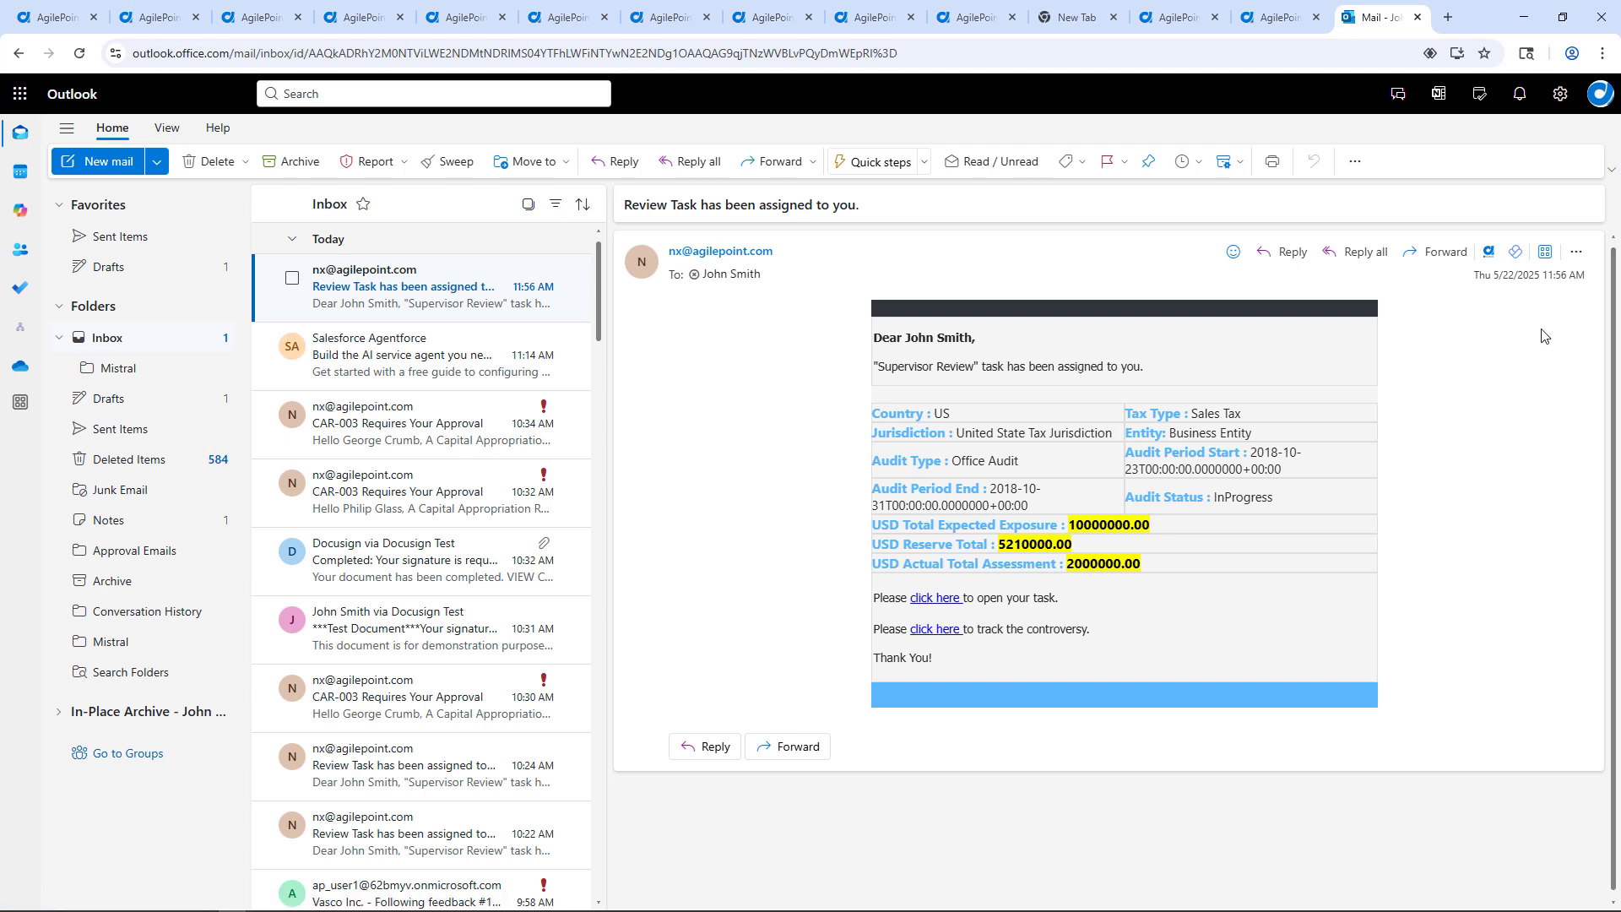
{"action": "left_click", "coordinate": [1489, 252]}
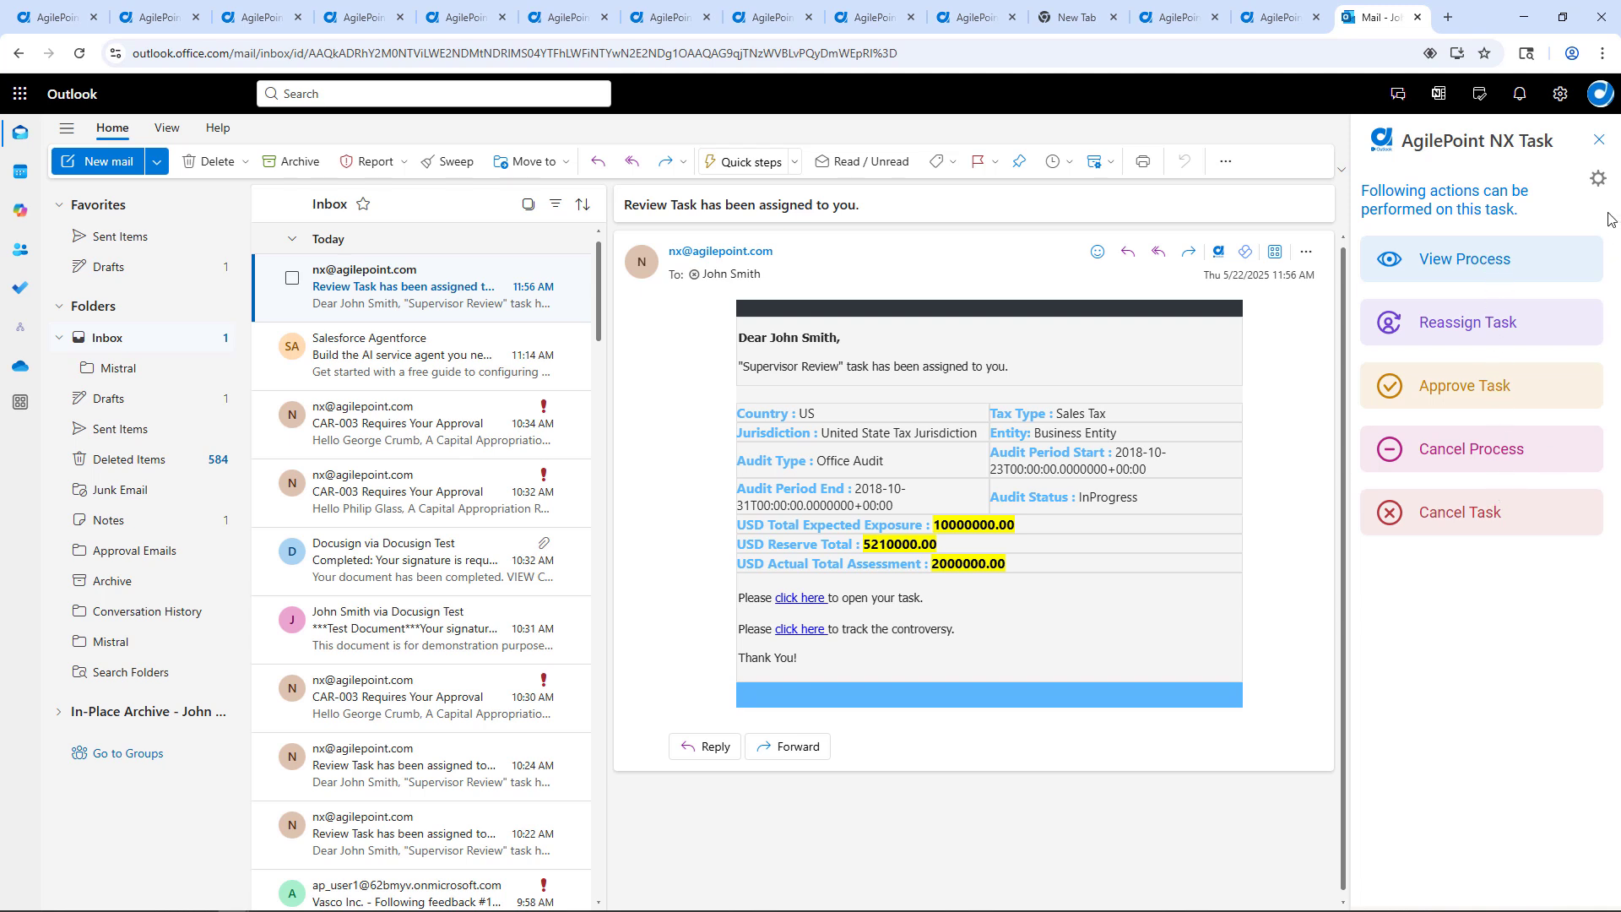
{"action": "left_click", "coordinate": [1600, 147]}
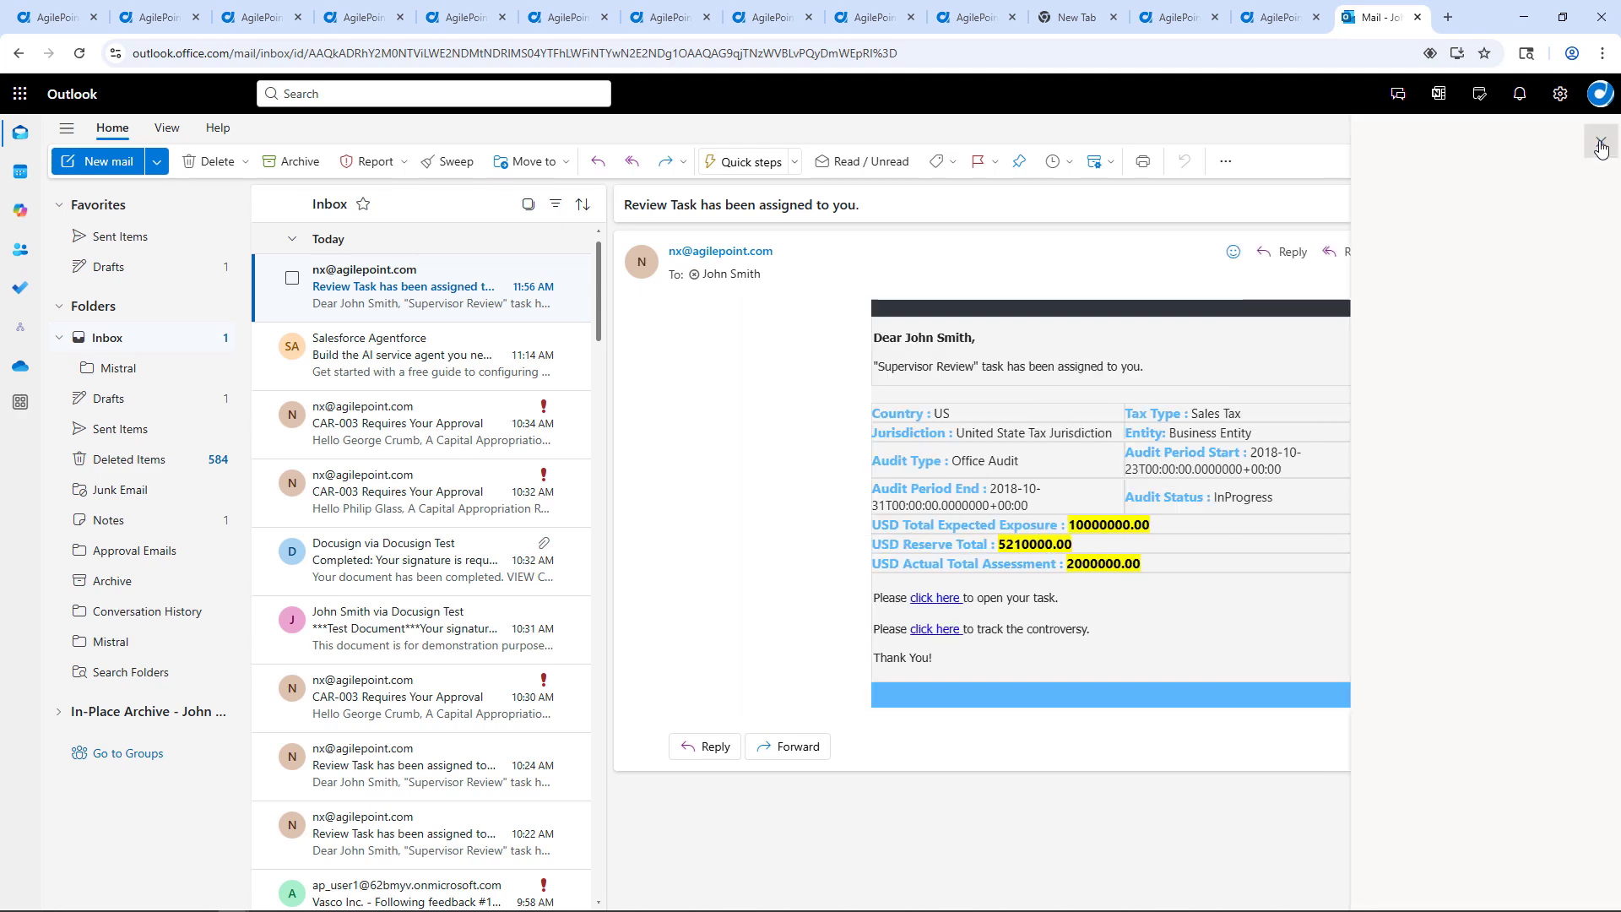
Switch to the AgilePoint NX Work Center, show the inbox tasks, and check the available task views without changing the current one.
{"action": "left_click", "coordinate": [1277, 22]}
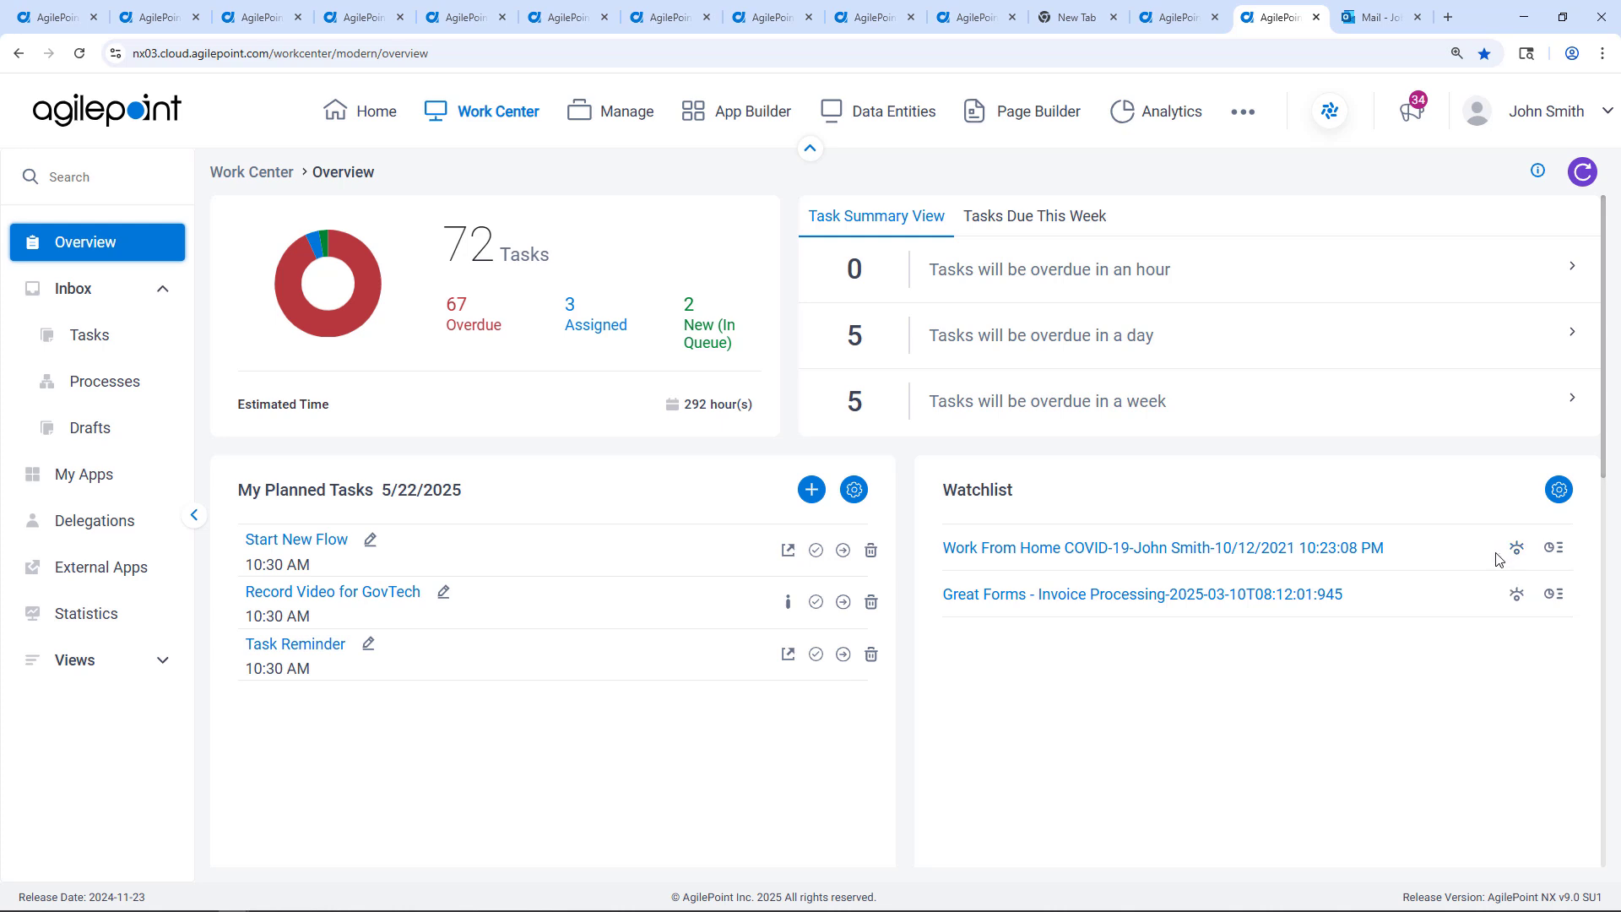
{"action": "left_click", "coordinate": [91, 336]}
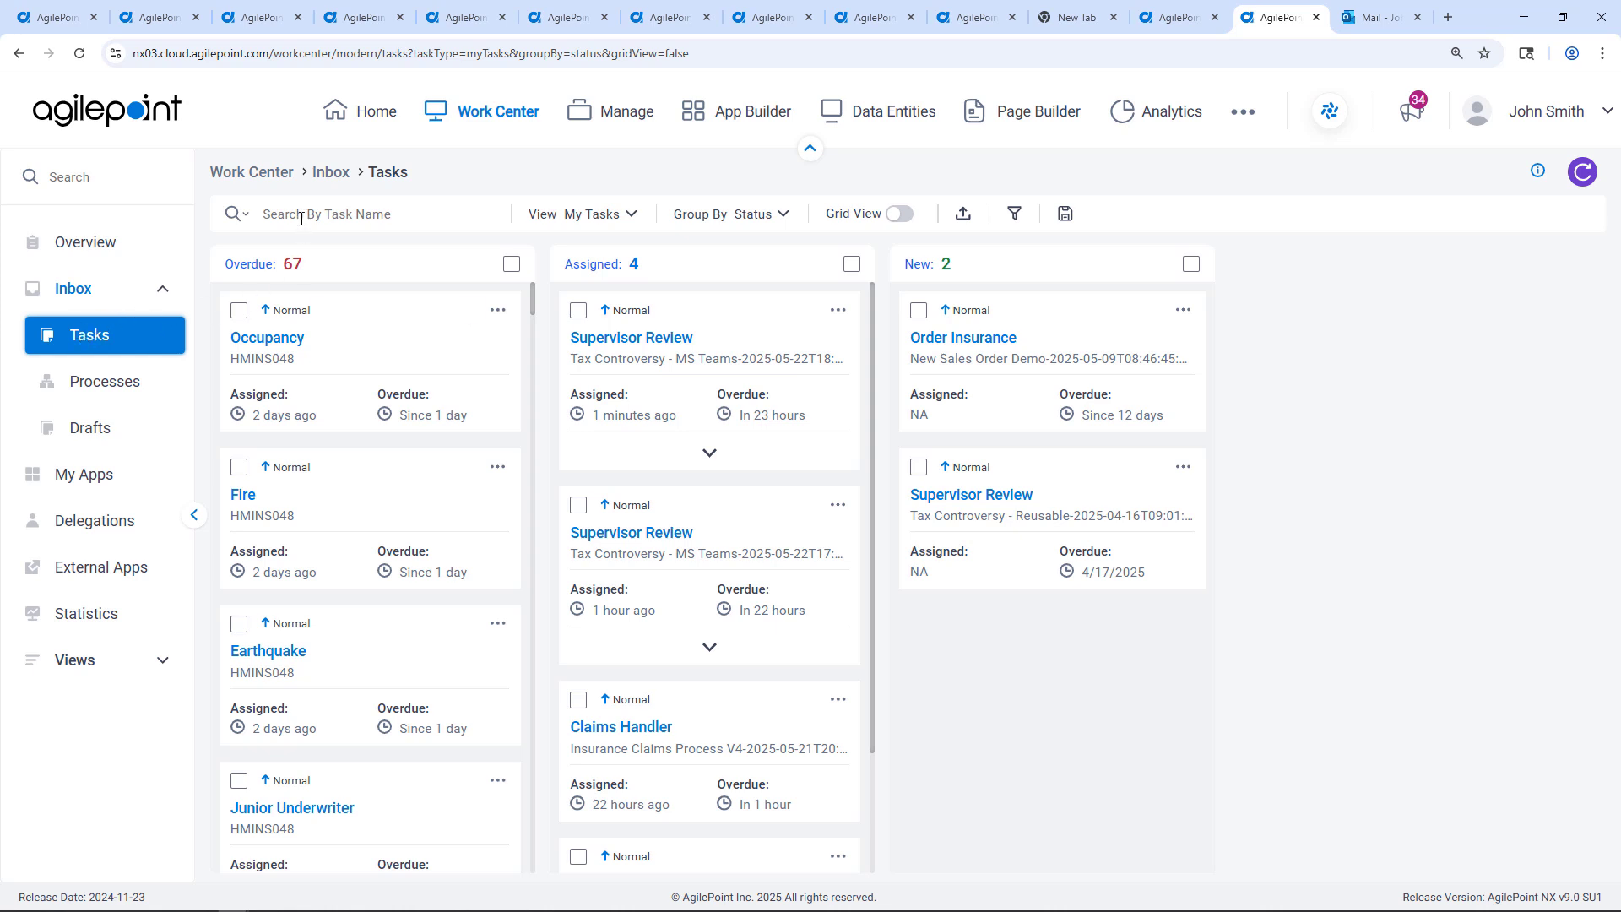
{"action": "left_click", "coordinate": [612, 221]}
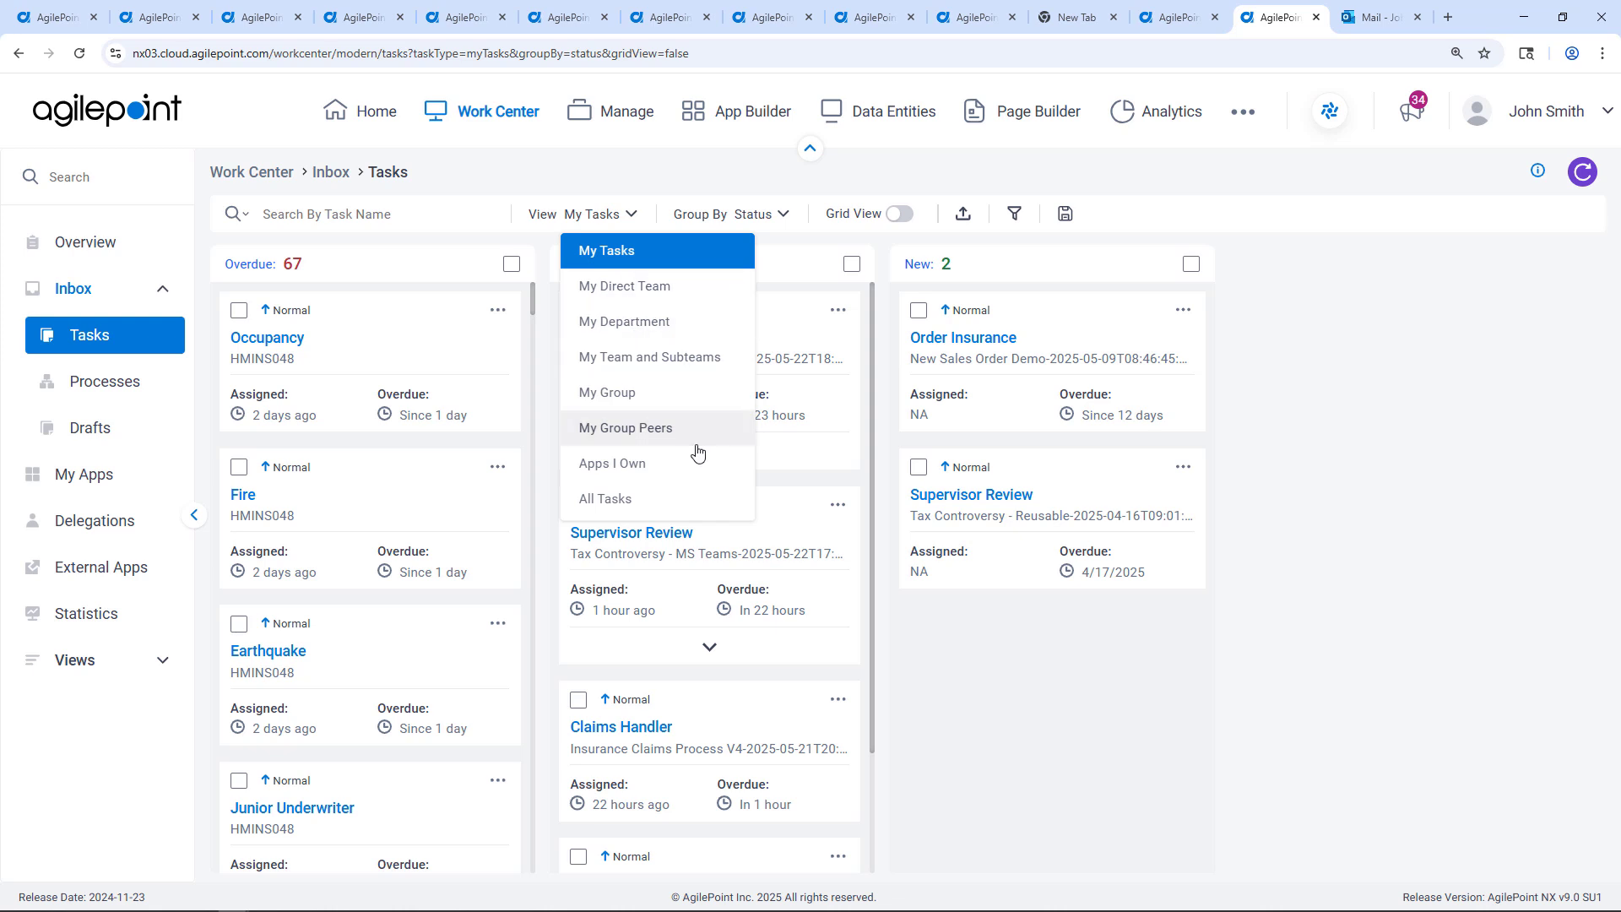
{"action": "left_click", "coordinate": [1239, 816]}
View the process of the newest assigned Supervisor Review task in a separate browser tab and examine its activities' progress.
{"action": "mouse_move", "coordinate": [760, 324]}
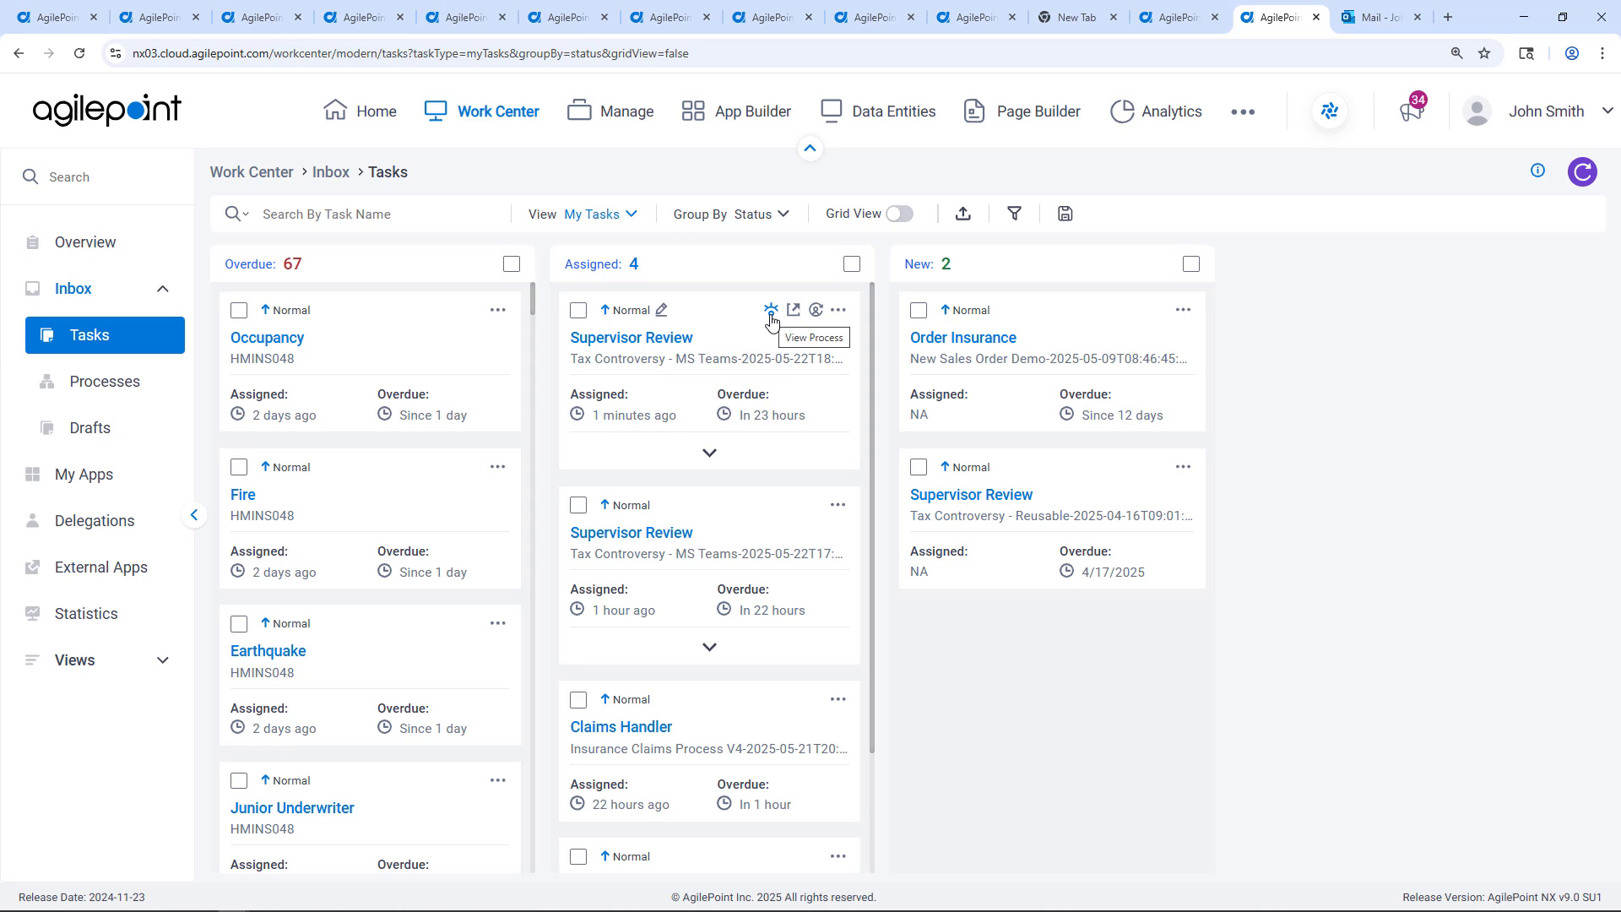
{"action": "left_click", "coordinate": [771, 316]}
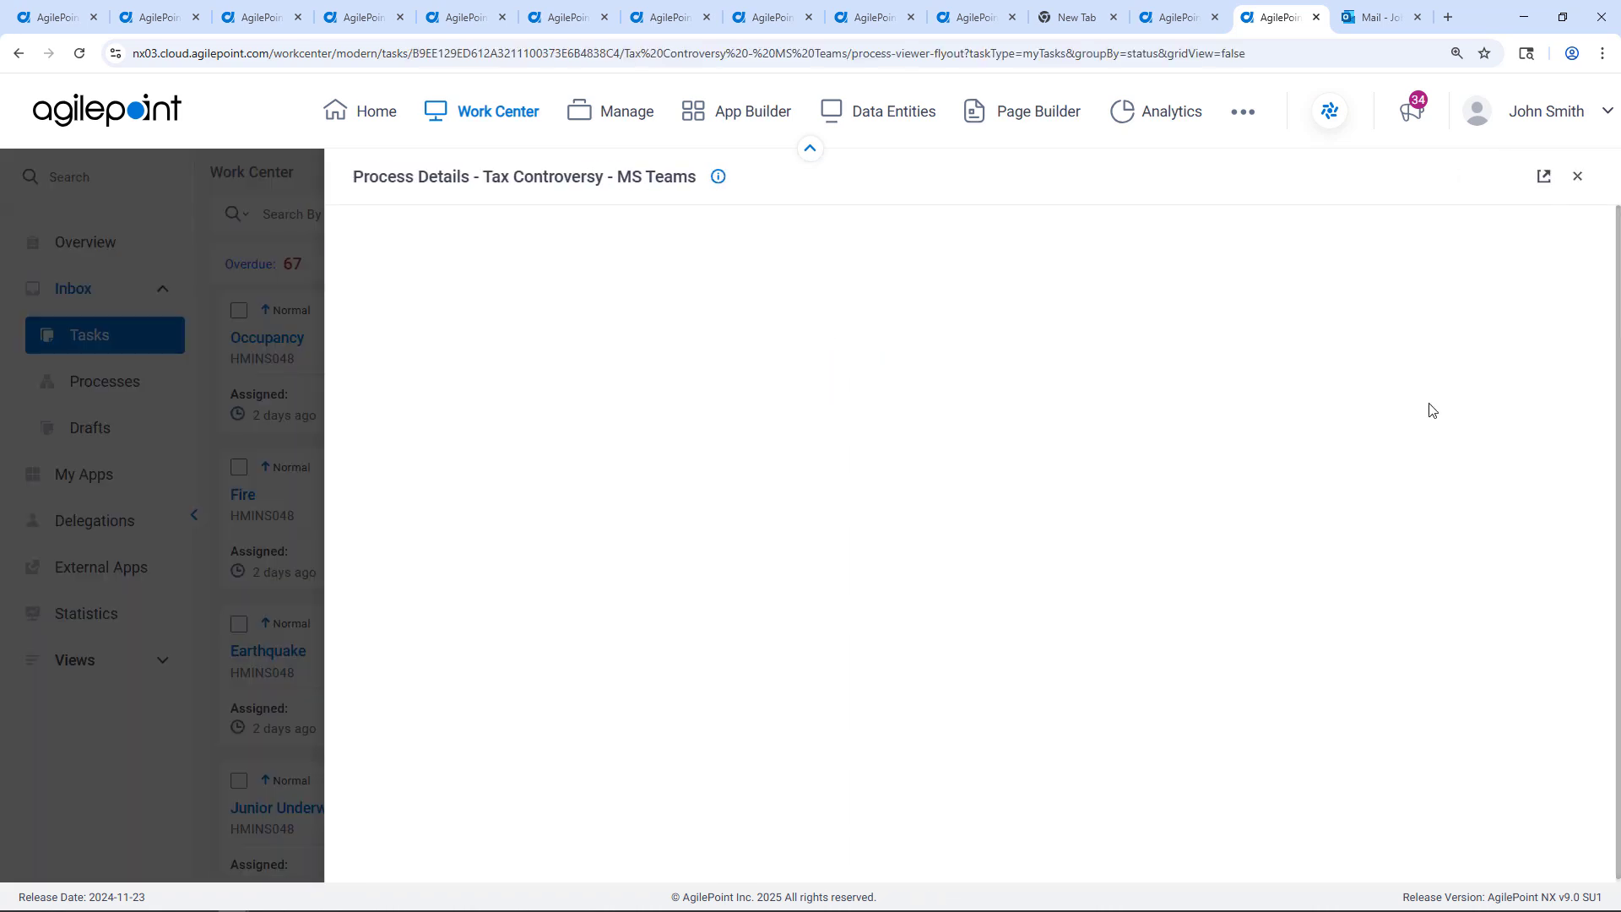
{"action": "left_click", "coordinate": [1545, 177]}
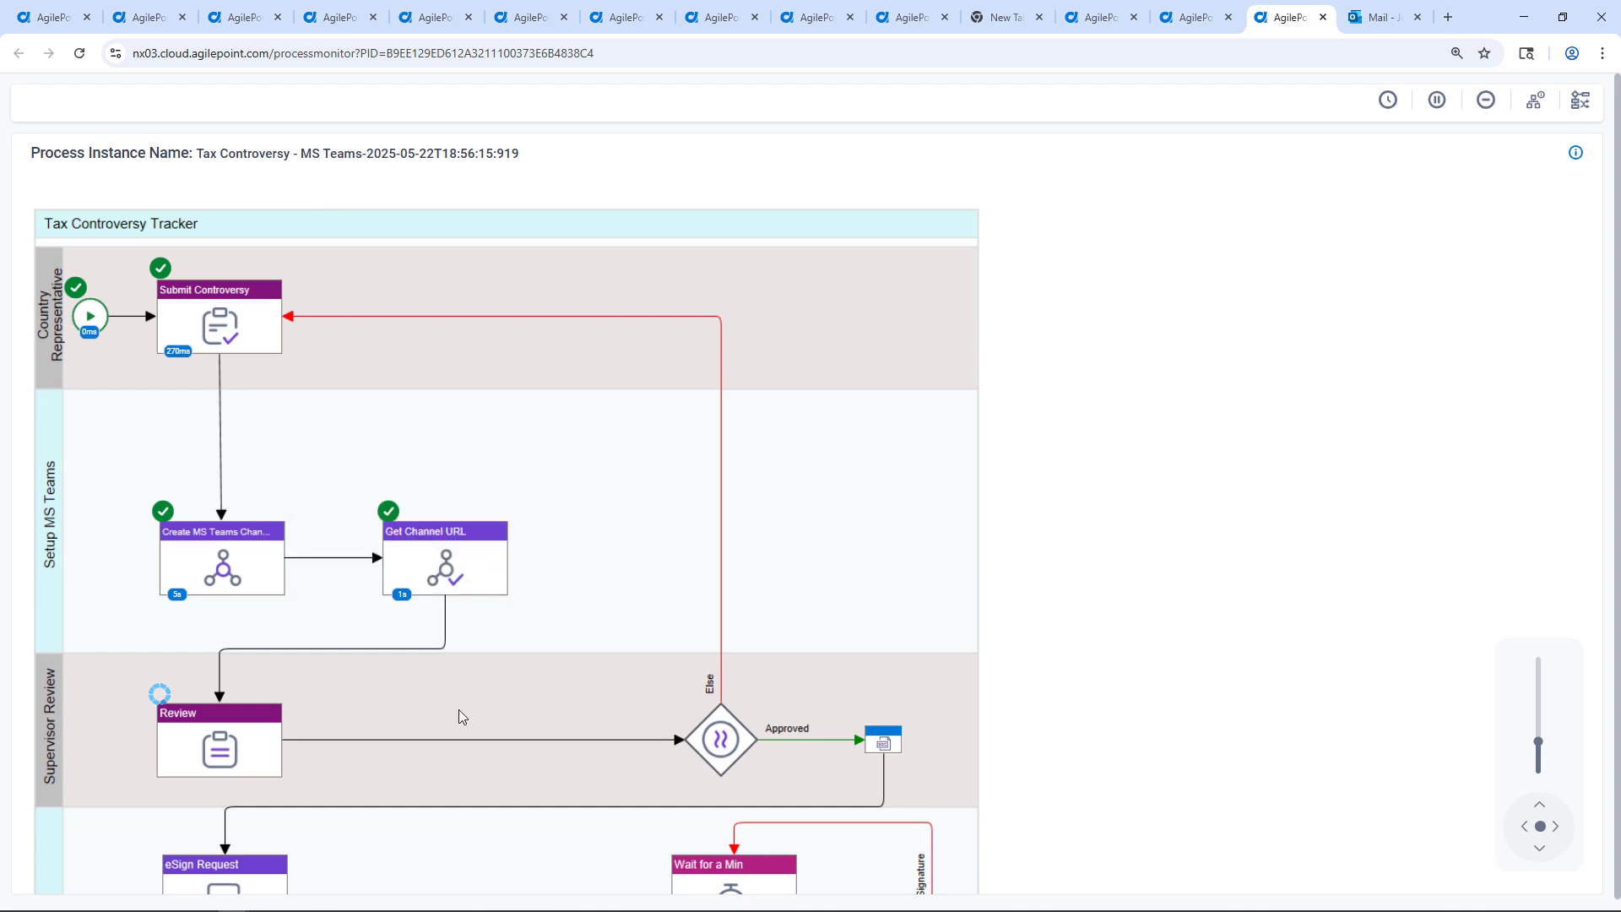
{"action": "mouse_move", "coordinate": [262, 566]}
{"action": "mouse_move", "coordinate": [194, 728]}
Return to the inbox tasks, open the newest assigned Supervisor Review task, and review its General and Tax Details sections.
{"action": "left_click", "coordinate": [1190, 17]}
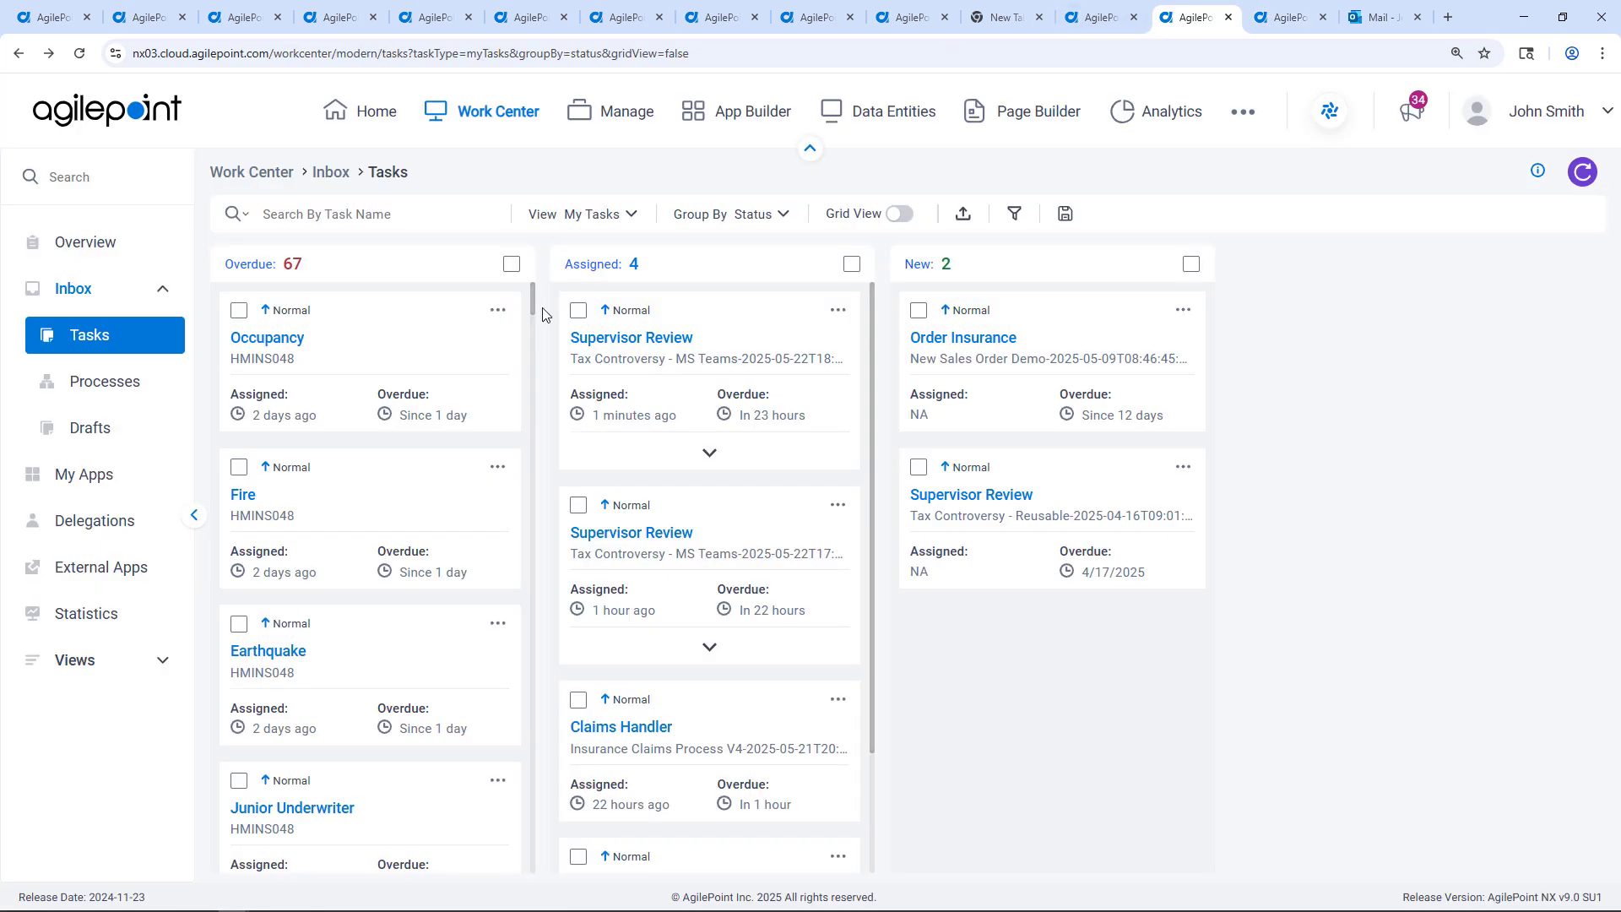
{"action": "left_click", "coordinate": [795, 319]}
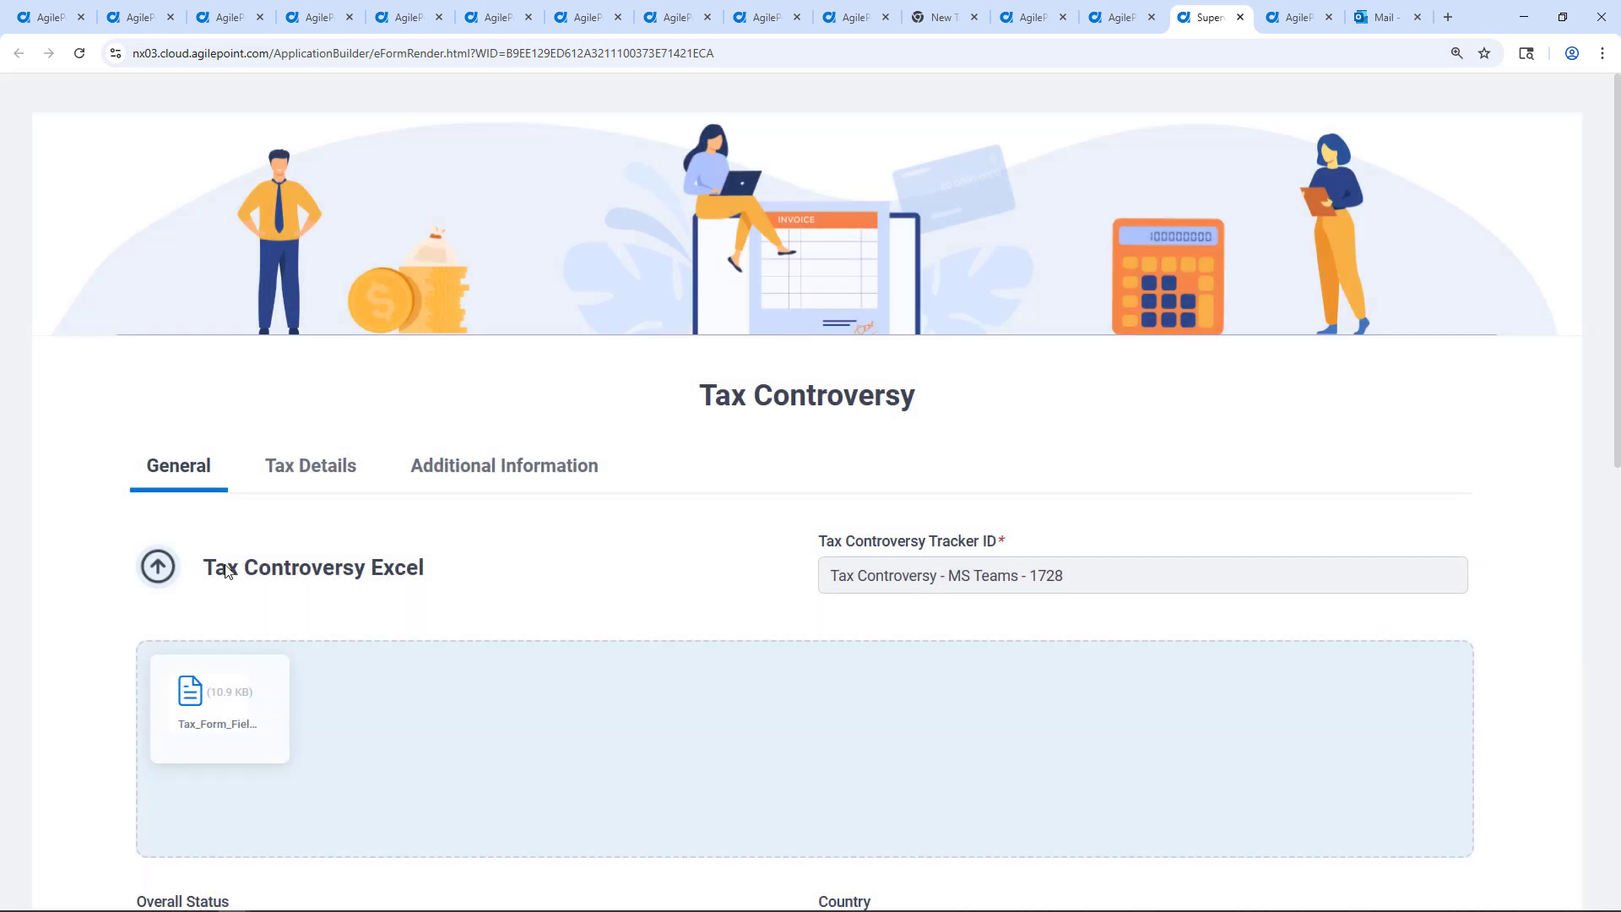
{"action": "scroll", "coordinate": [320, 611], "scroll_direction": "down", "scroll_amount": 5}
{"action": "scroll", "coordinate": [325, 612], "scroll_direction": "down", "scroll_amount": 6}
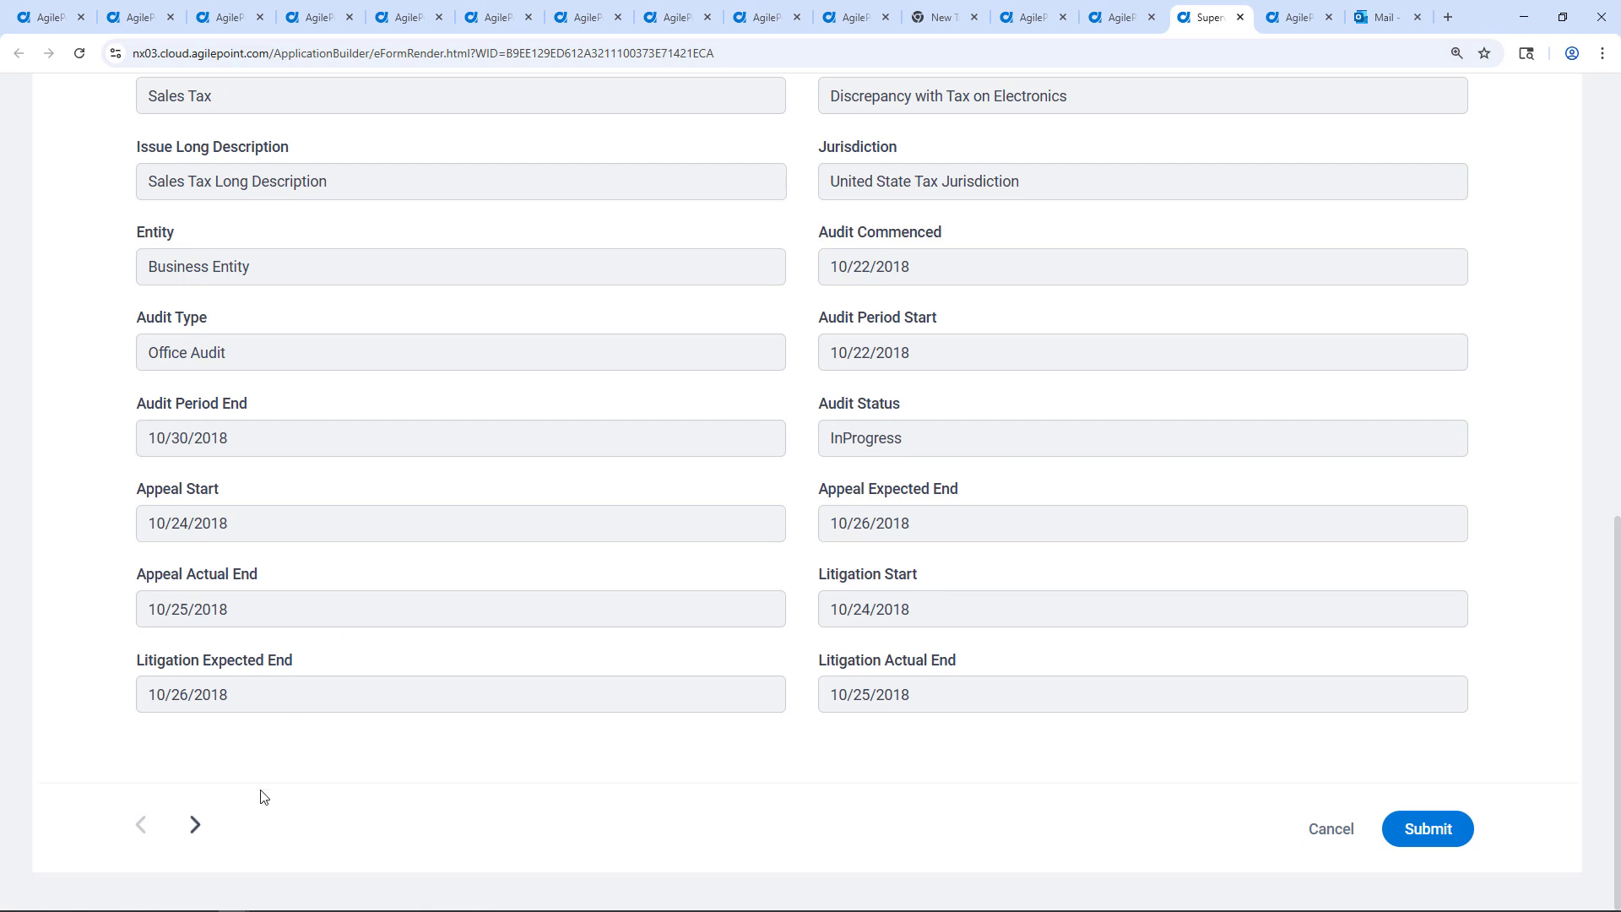
{"action": "left_click", "coordinate": [195, 825]}
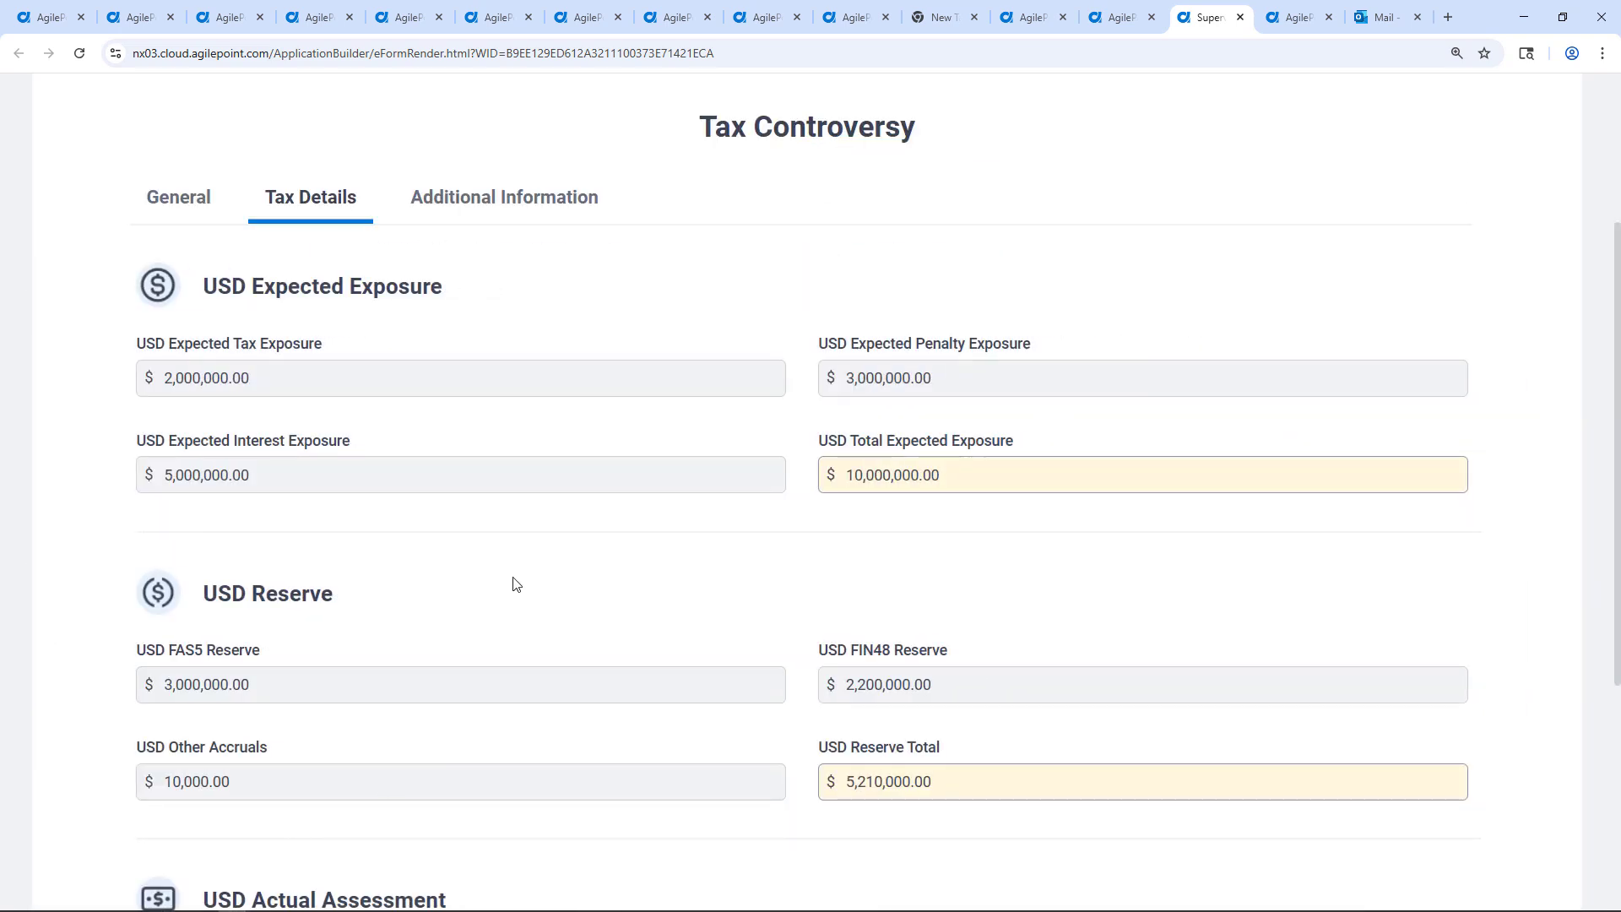
Show the form's Additional Information section and open its linked conversation in the Microsoft Teams web app to view the Tax Controversy Tracker channels.
{"action": "left_click", "coordinate": [510, 206]}
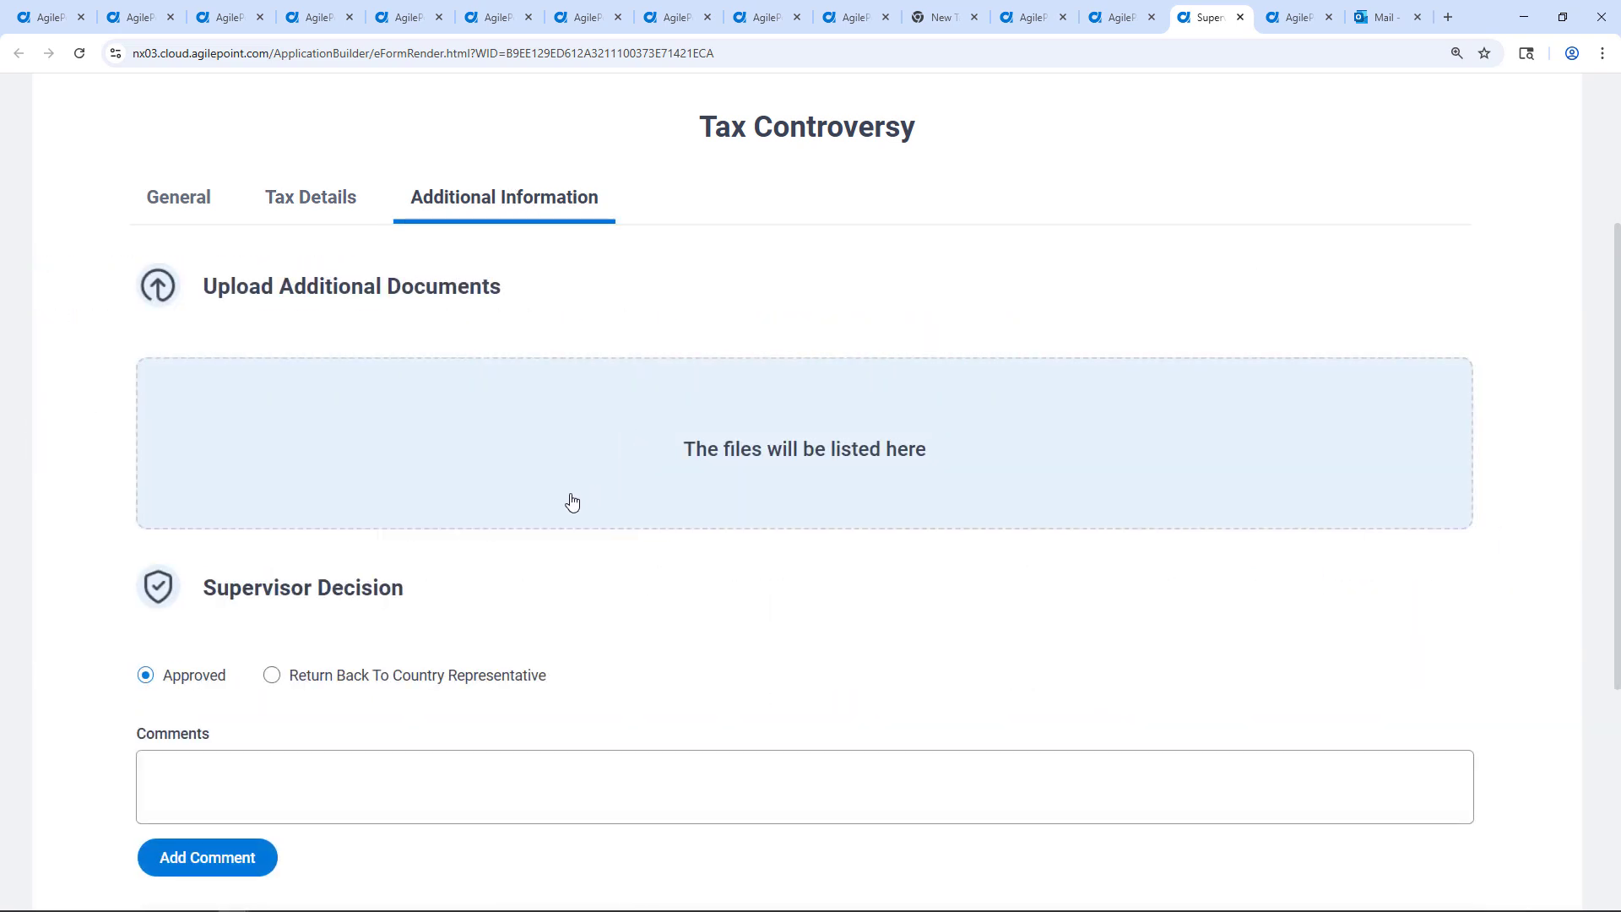
{"action": "scroll", "coordinate": [572, 503], "scroll_direction": "down", "scroll_amount": 5}
{"action": "left_click", "coordinate": [263, 675]}
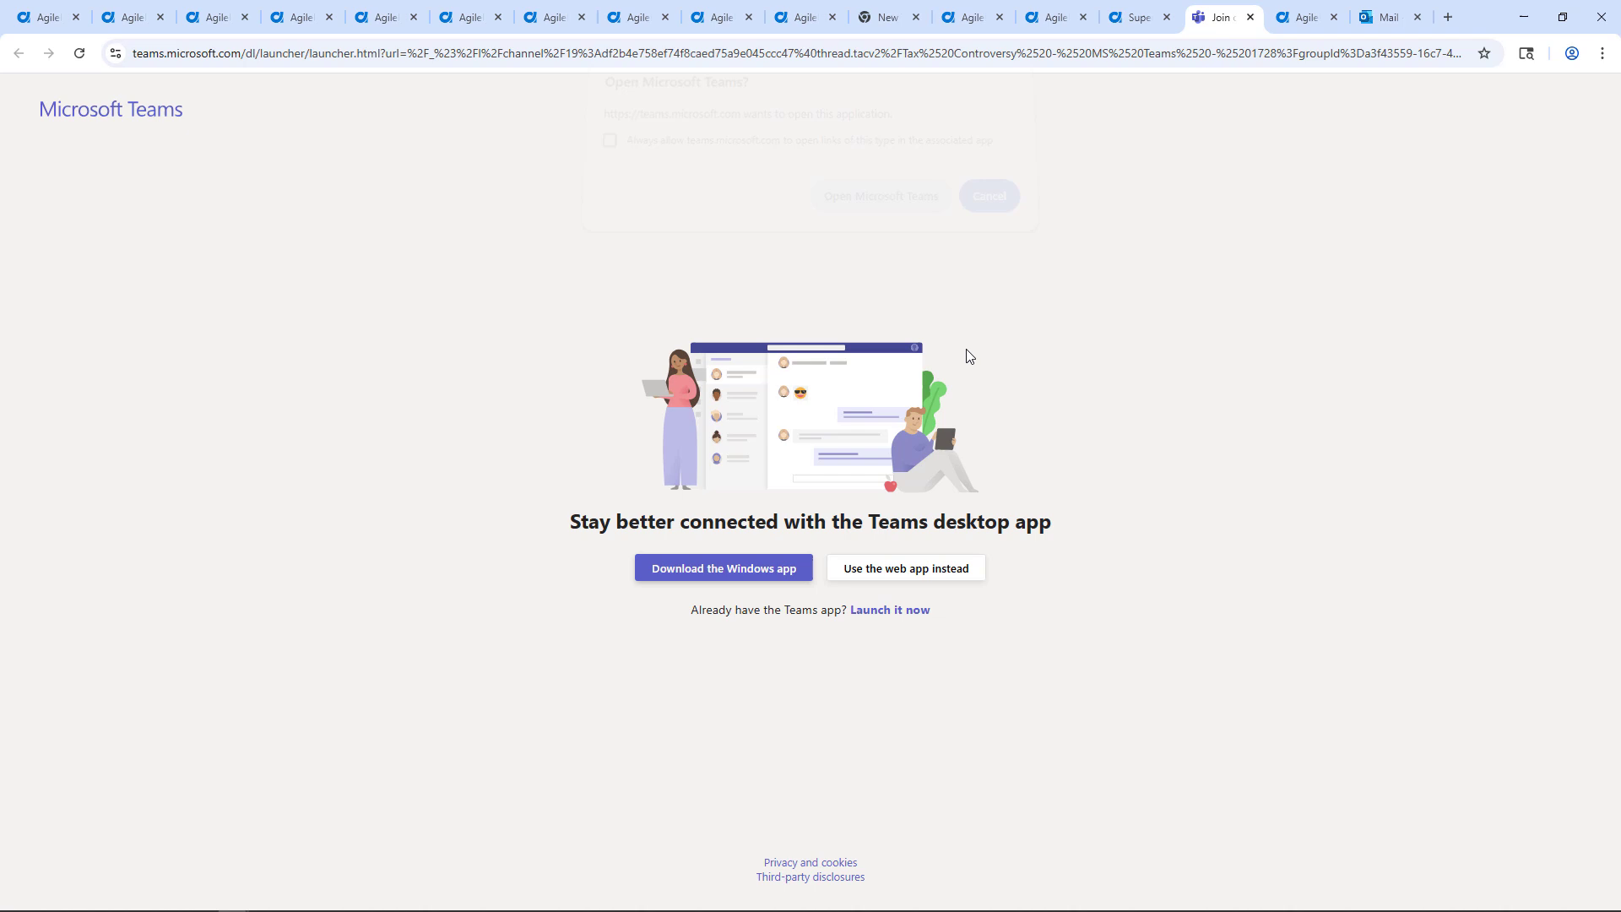
{"action": "left_click", "coordinate": [920, 566]}
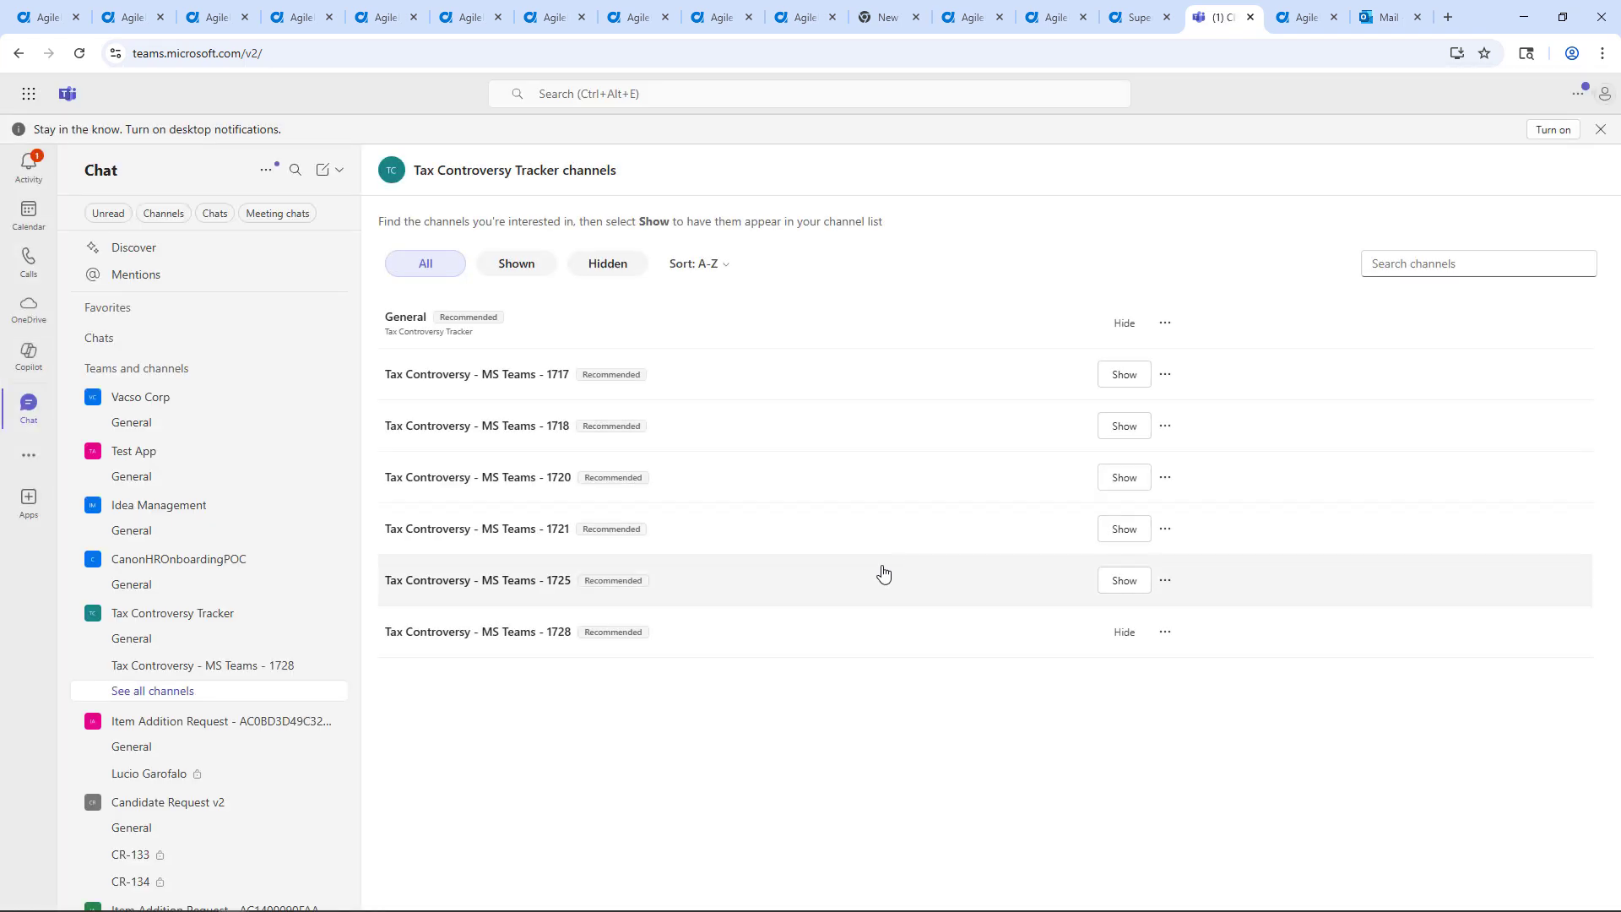
Return to the Supervisor Review form, check the Return Back To Country Representative option, and submit the form with the decision Approved.
{"action": "left_click", "coordinate": [1135, 27]}
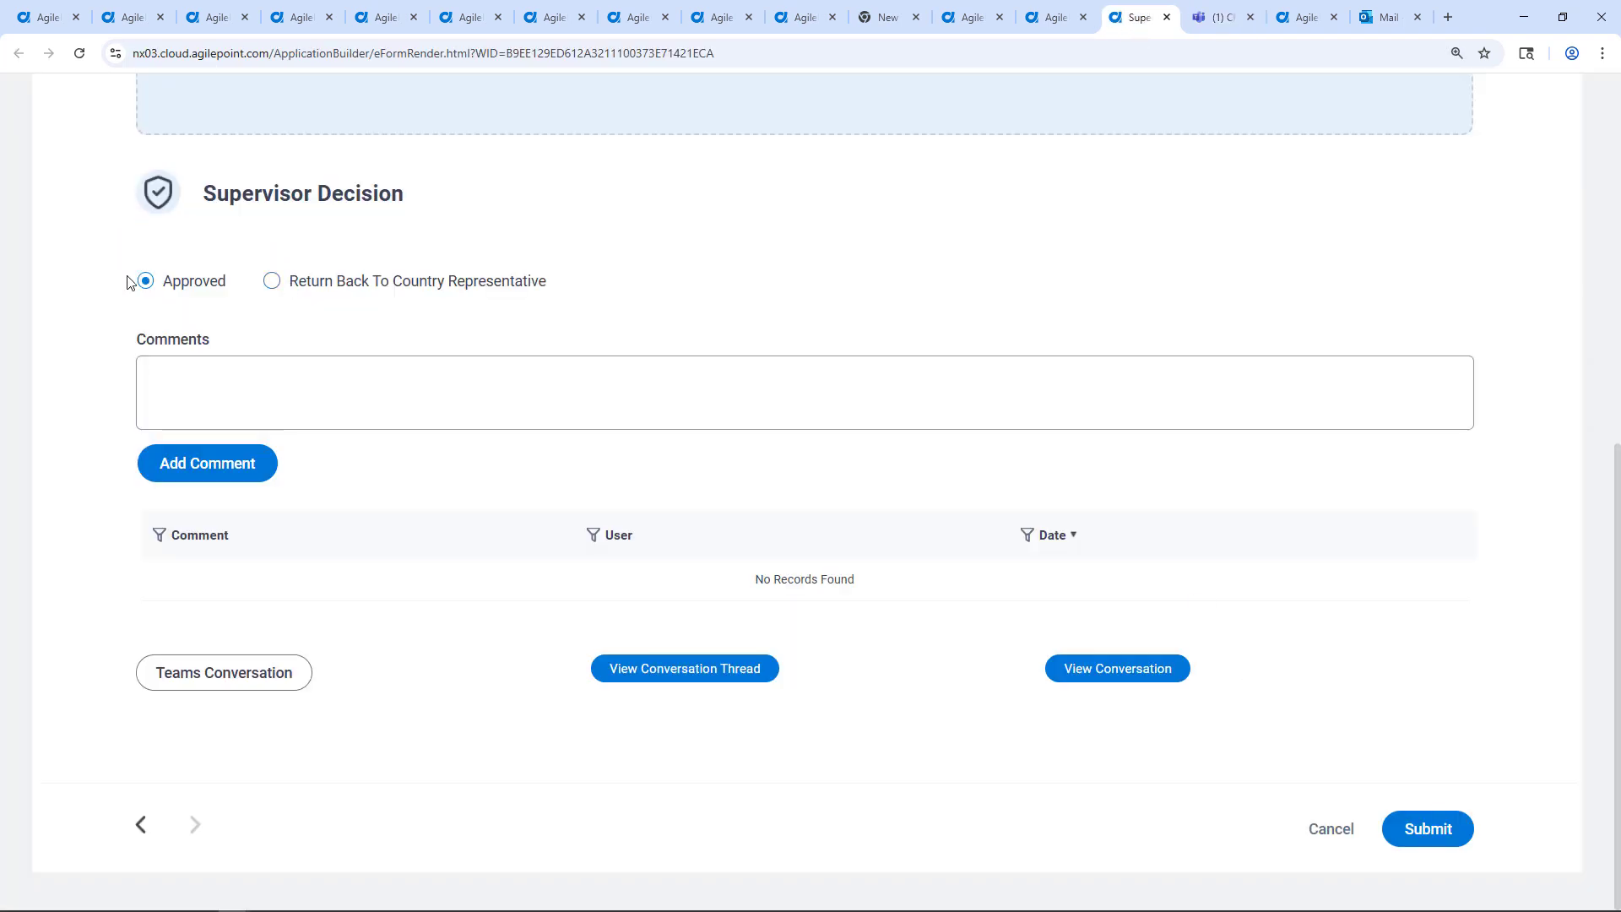
{"action": "left_click", "coordinate": [272, 282]}
{"action": "left_click", "coordinate": [215, 343]}
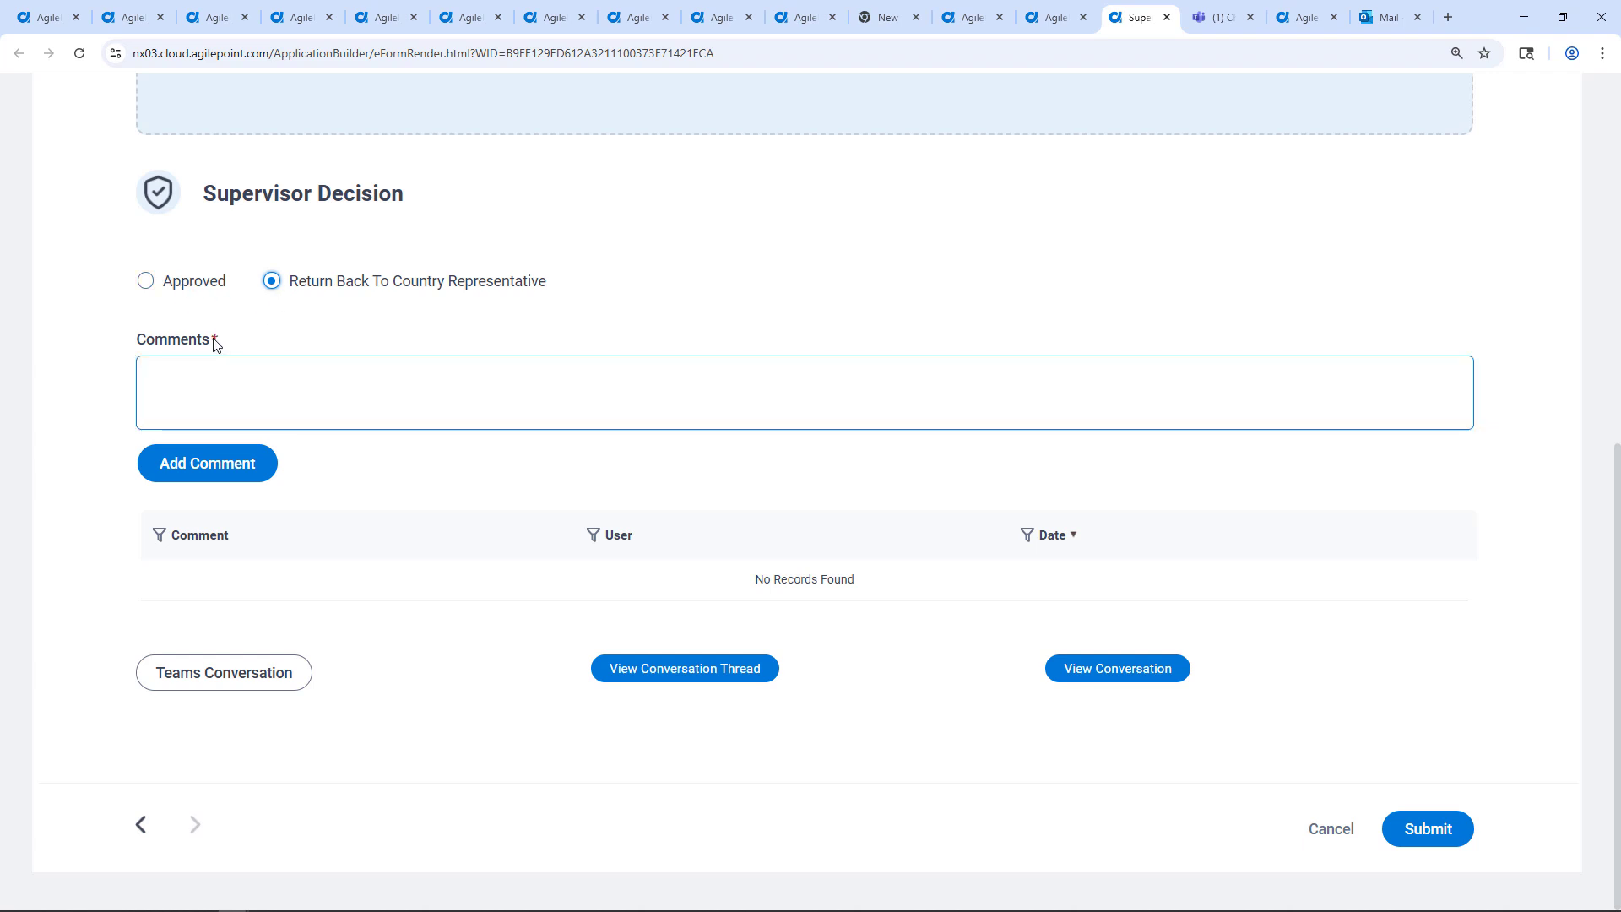
{"action": "left_click", "coordinate": [206, 291]}
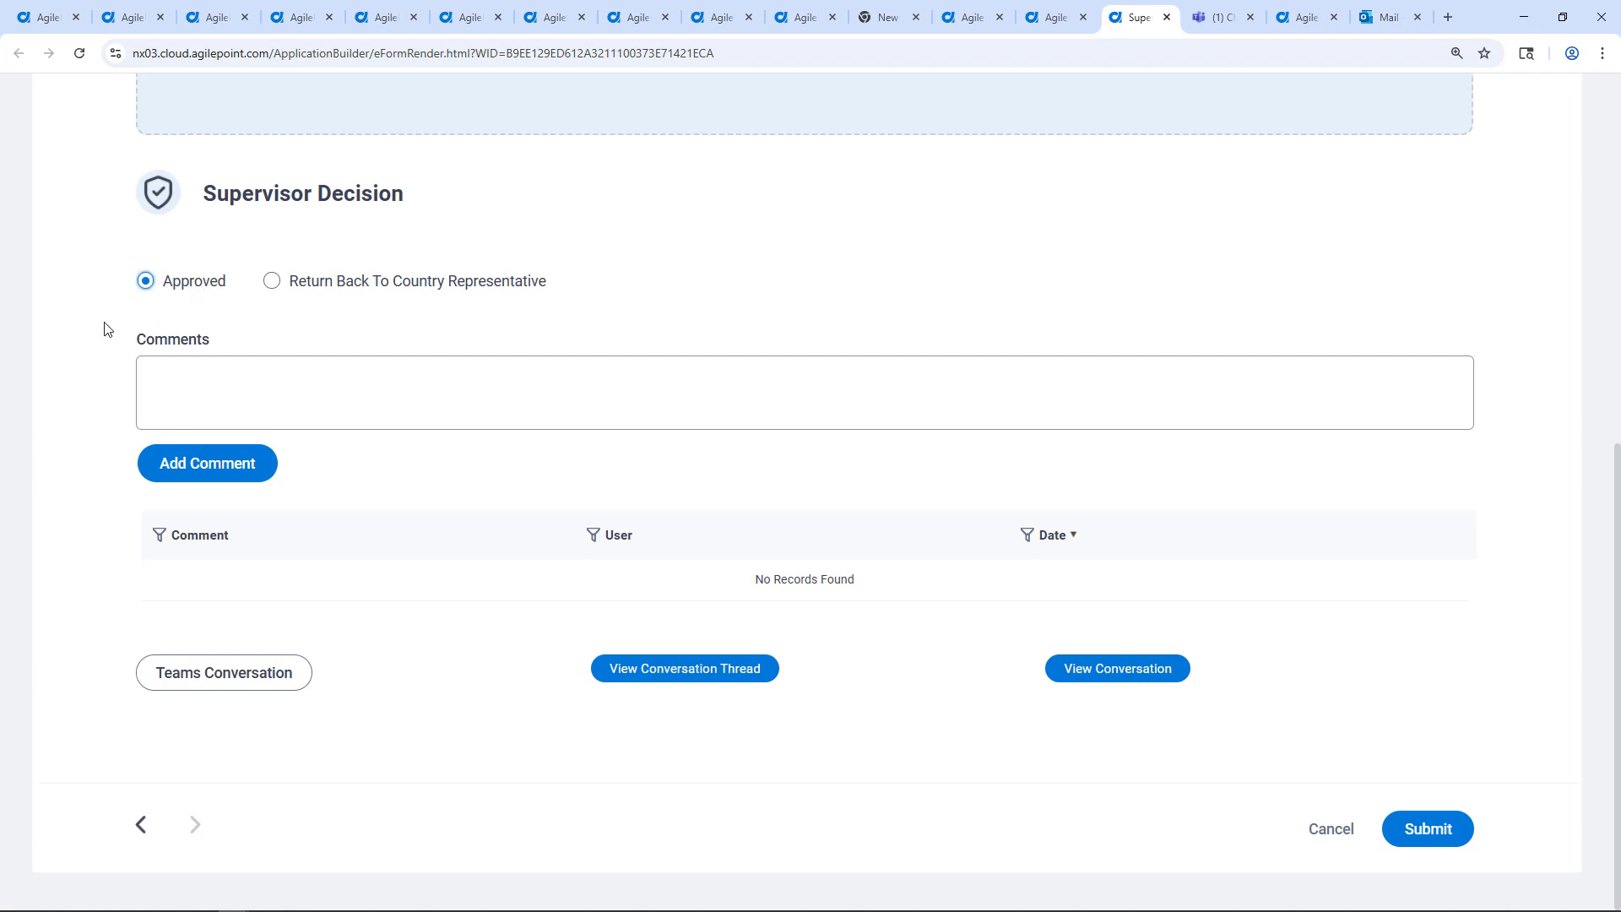
{"action": "left_click", "coordinate": [1430, 838]}
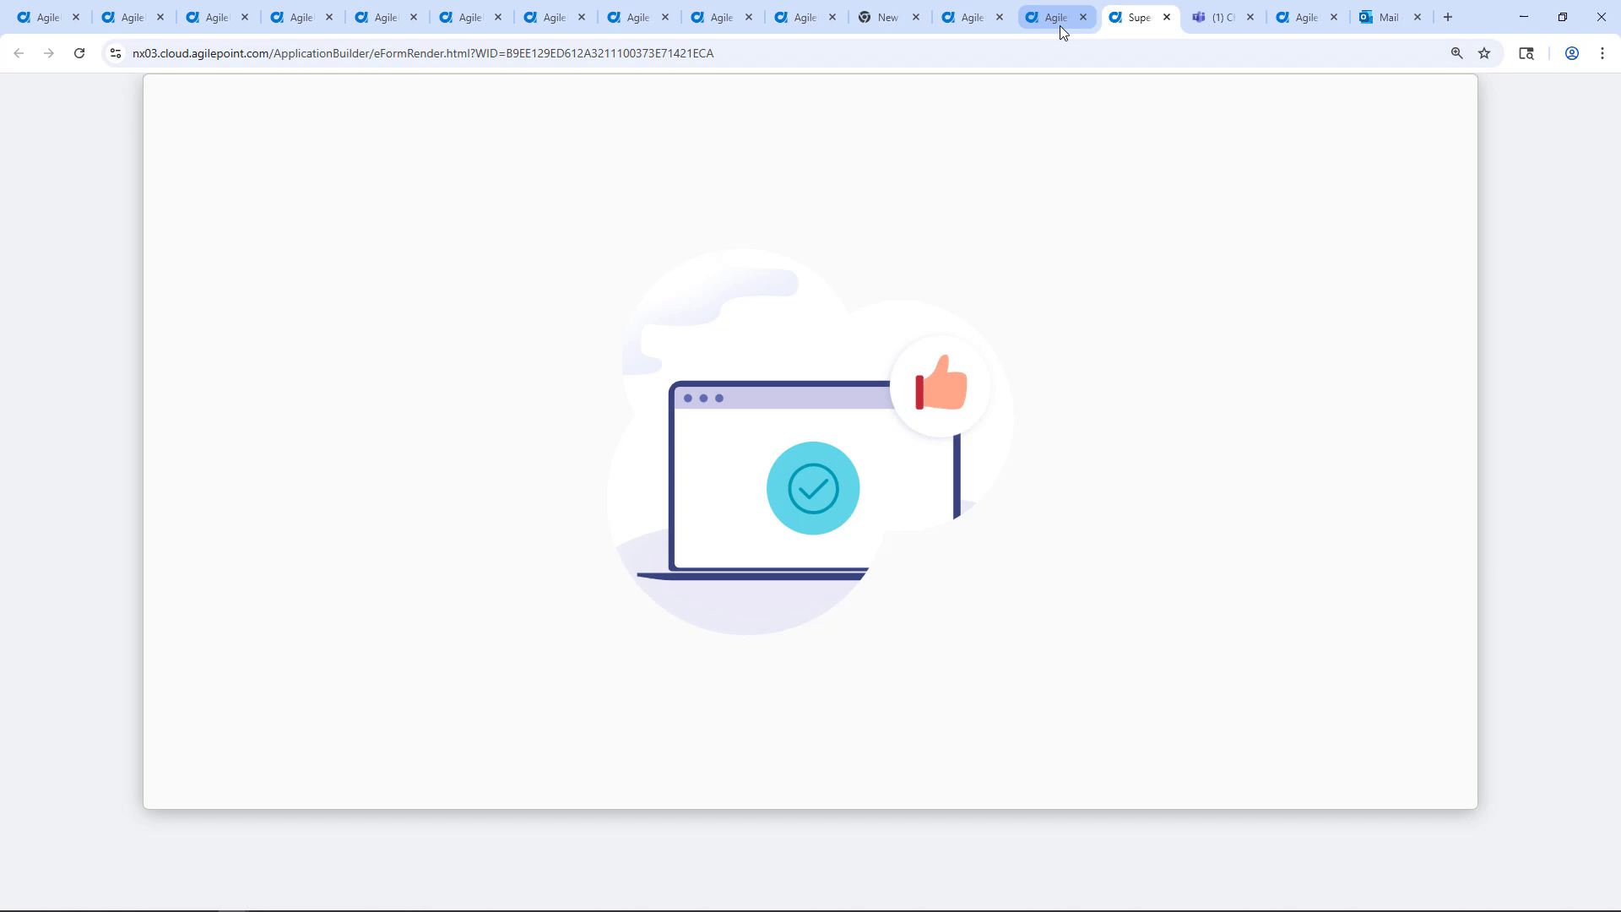
Switch to the Tax Controversy process monitor and examine the progress of the Supervisor Review and E-Signature activities.
{"action": "left_click", "coordinate": [1061, 25]}
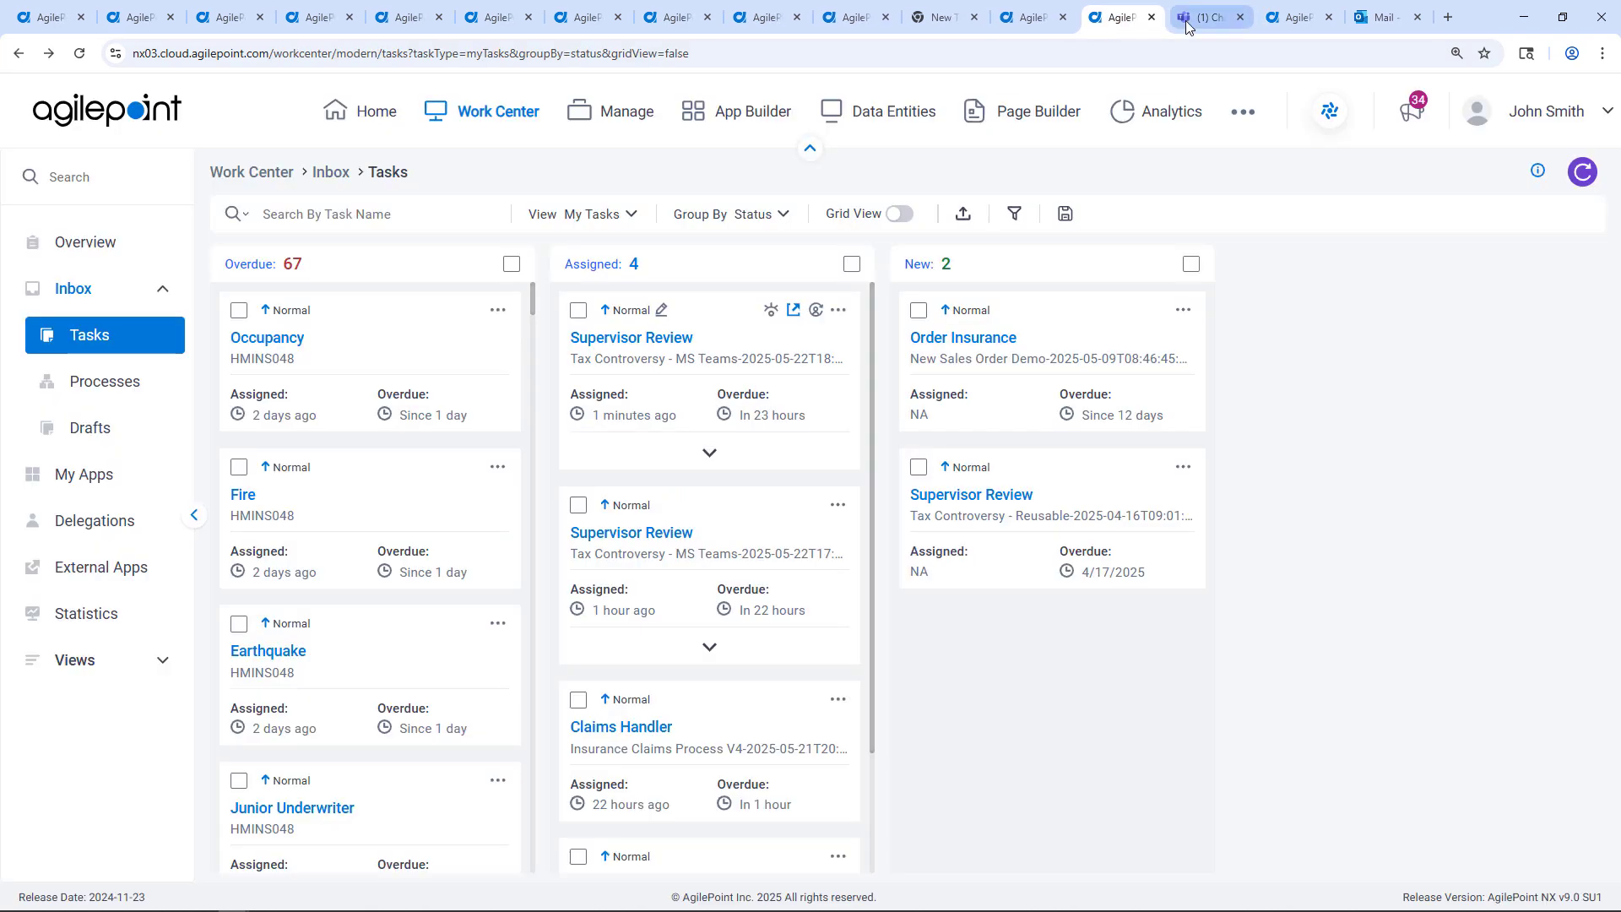
{"action": "left_click", "coordinate": [1297, 18]}
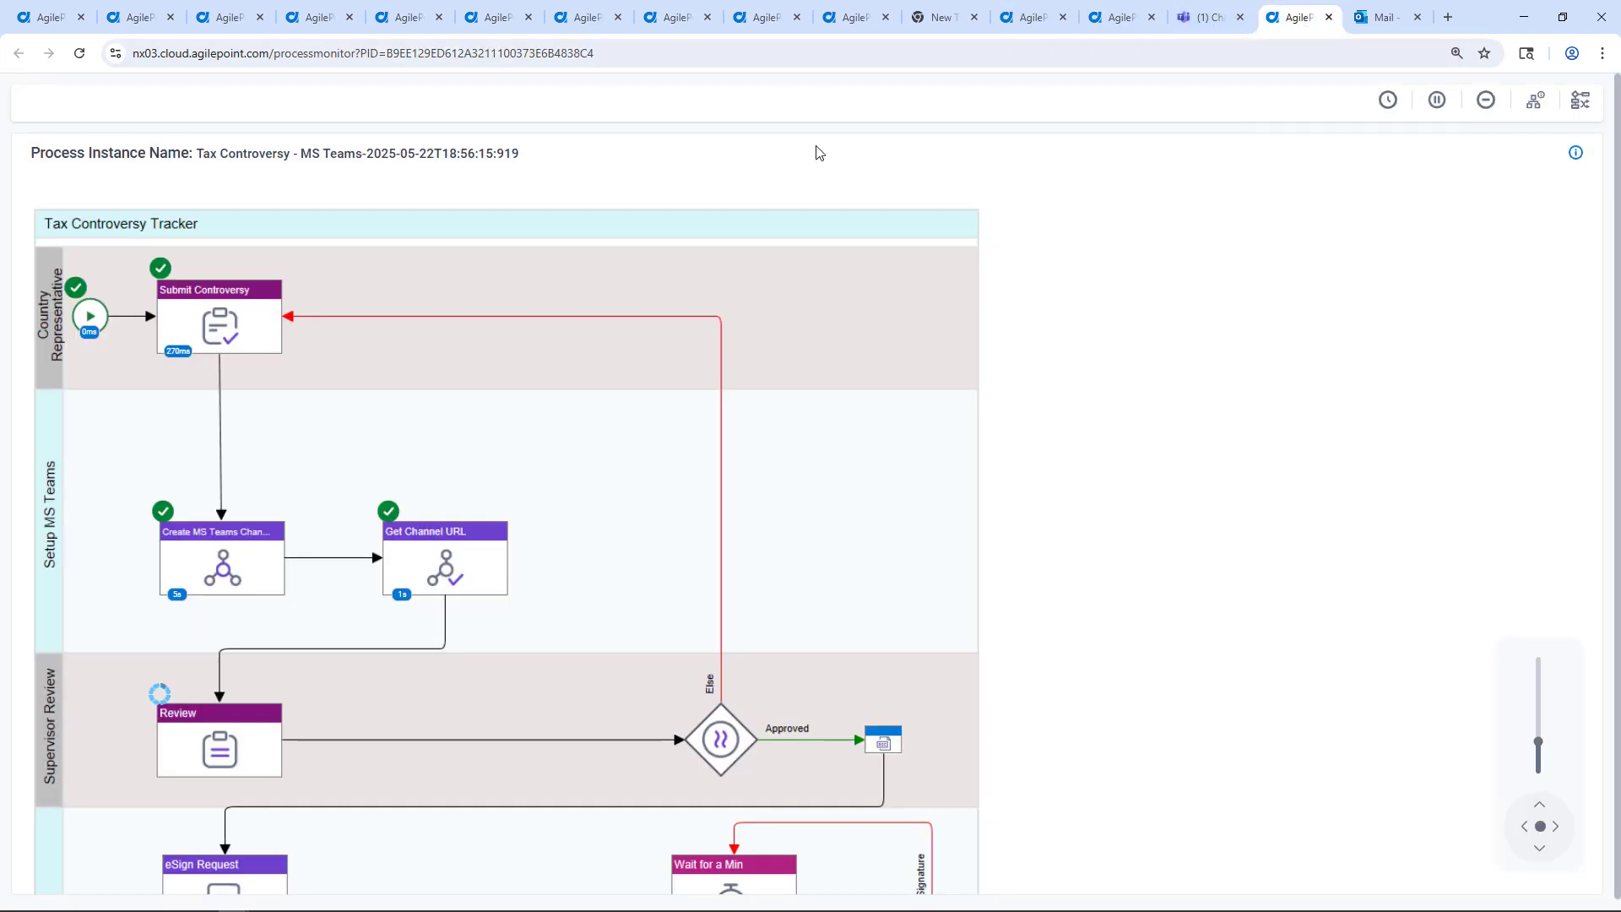
{"action": "scroll", "coordinate": [686, 831], "scroll_direction": "down", "scroll_amount": 5}
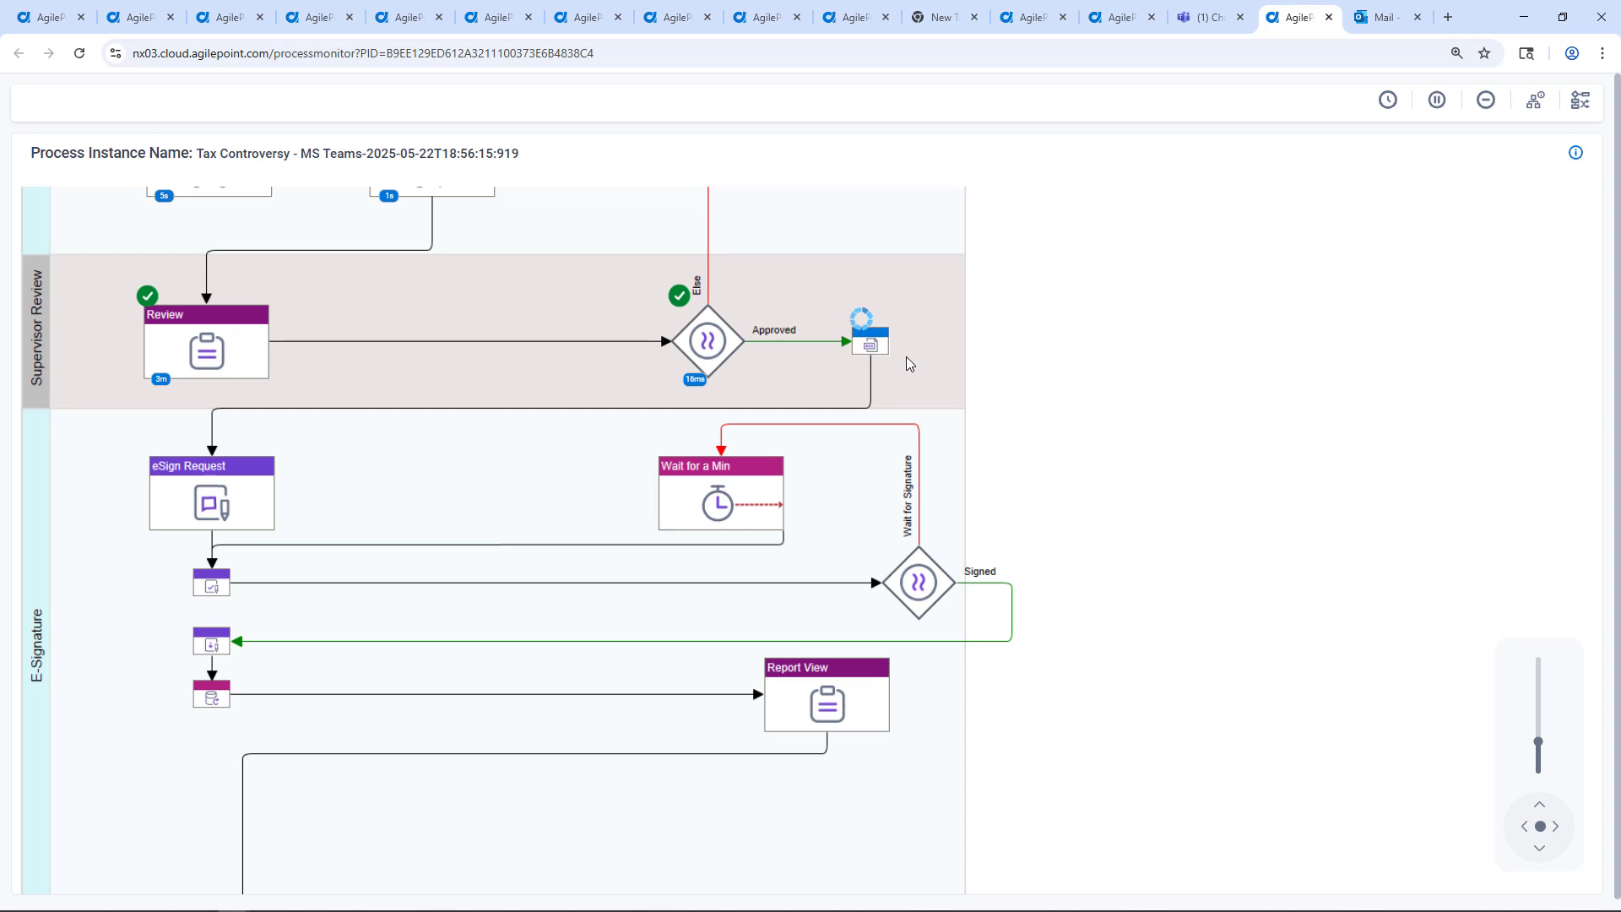
{"action": "mouse_move", "coordinate": [224, 495]}
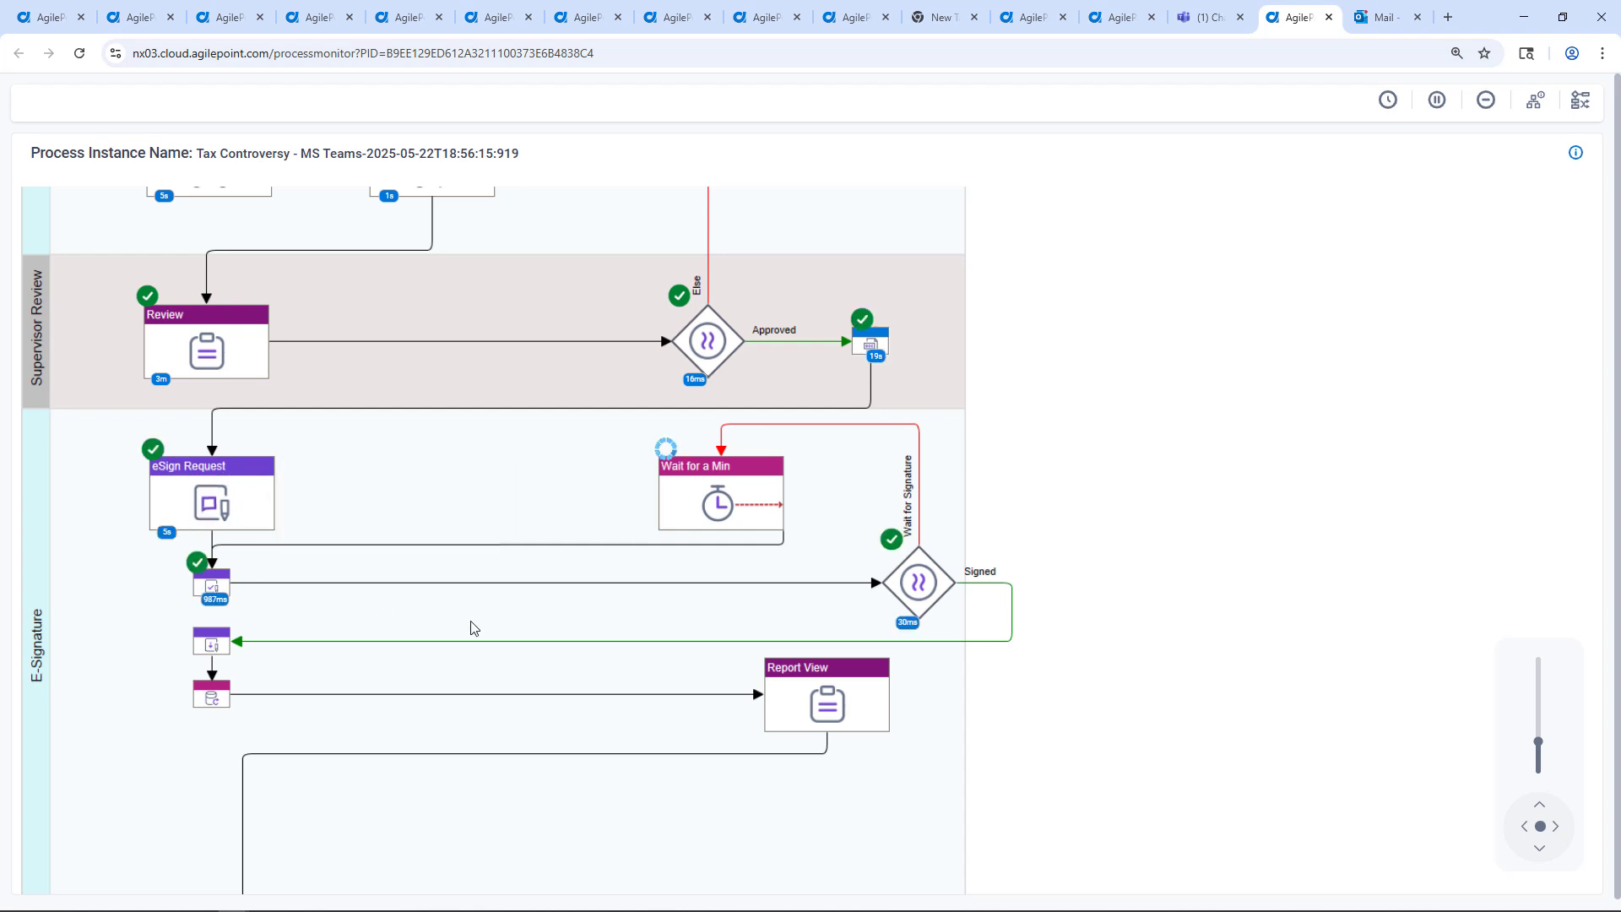
Switch to Outlook, read the newest Docusign signature request email, and open its document for review.
{"action": "left_click", "coordinate": [1372, 19]}
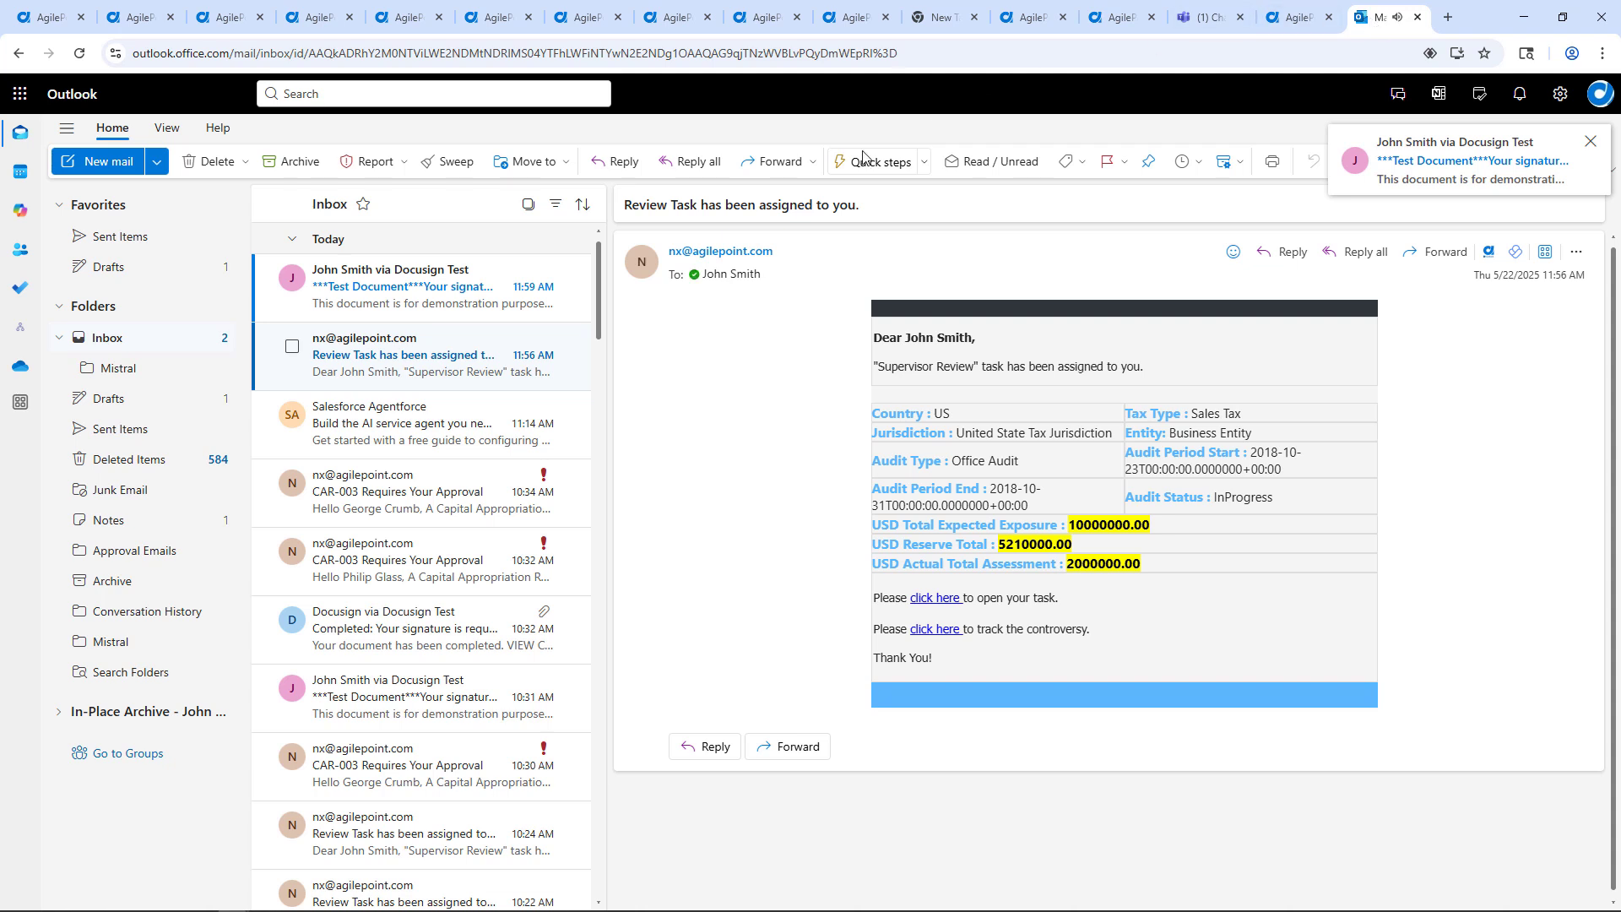
{"action": "left_click", "coordinate": [424, 295]}
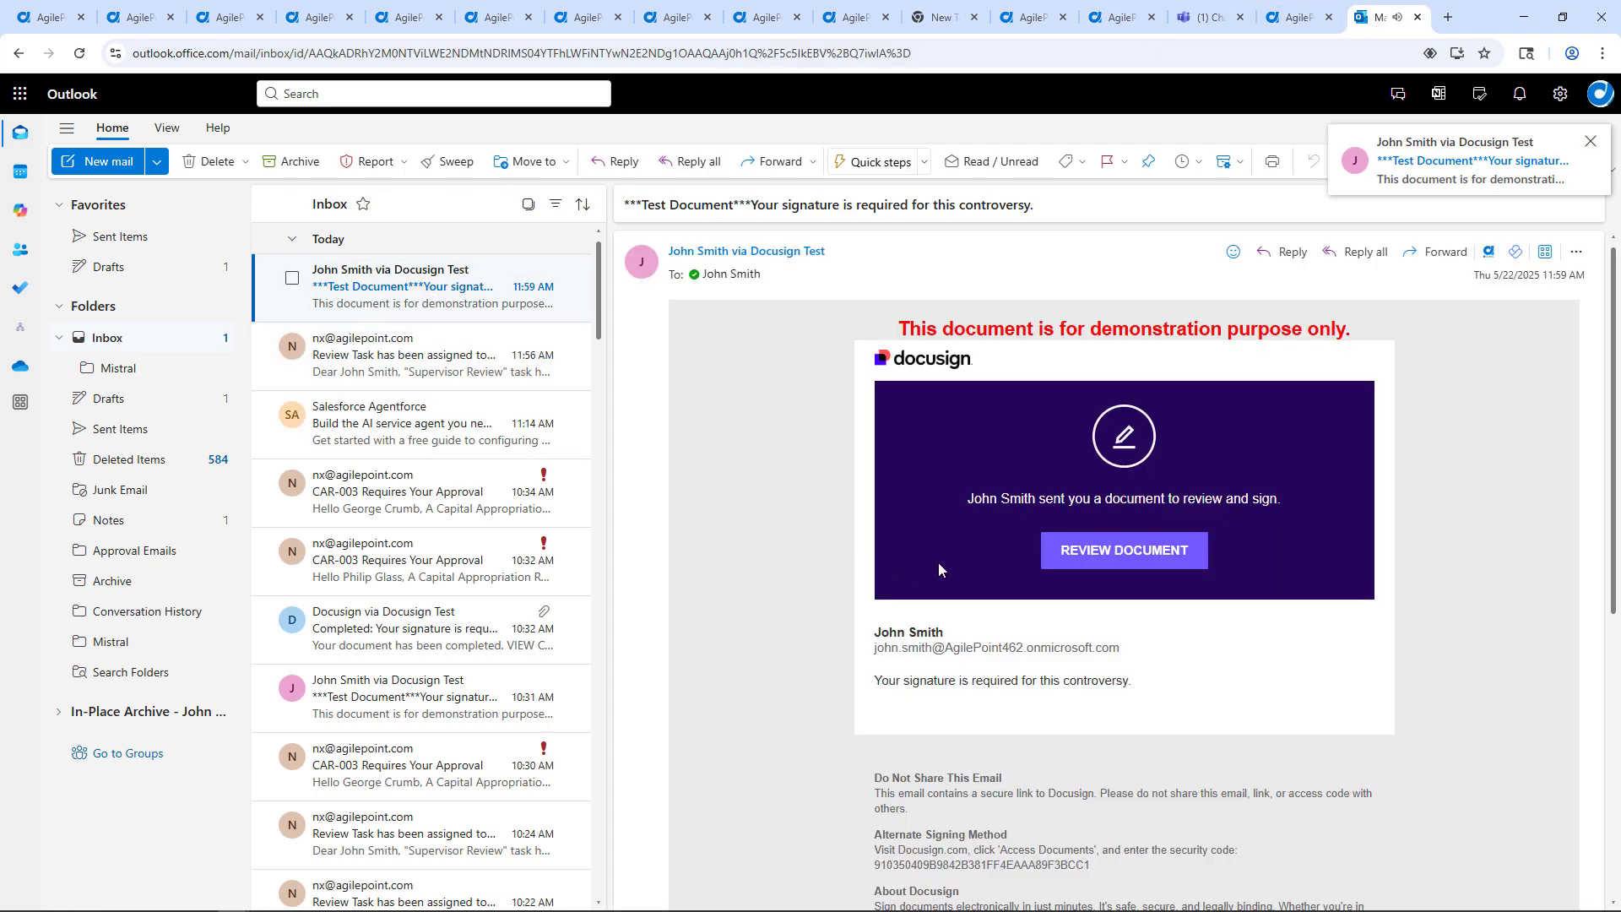
{"action": "left_click", "coordinate": [1094, 559]}
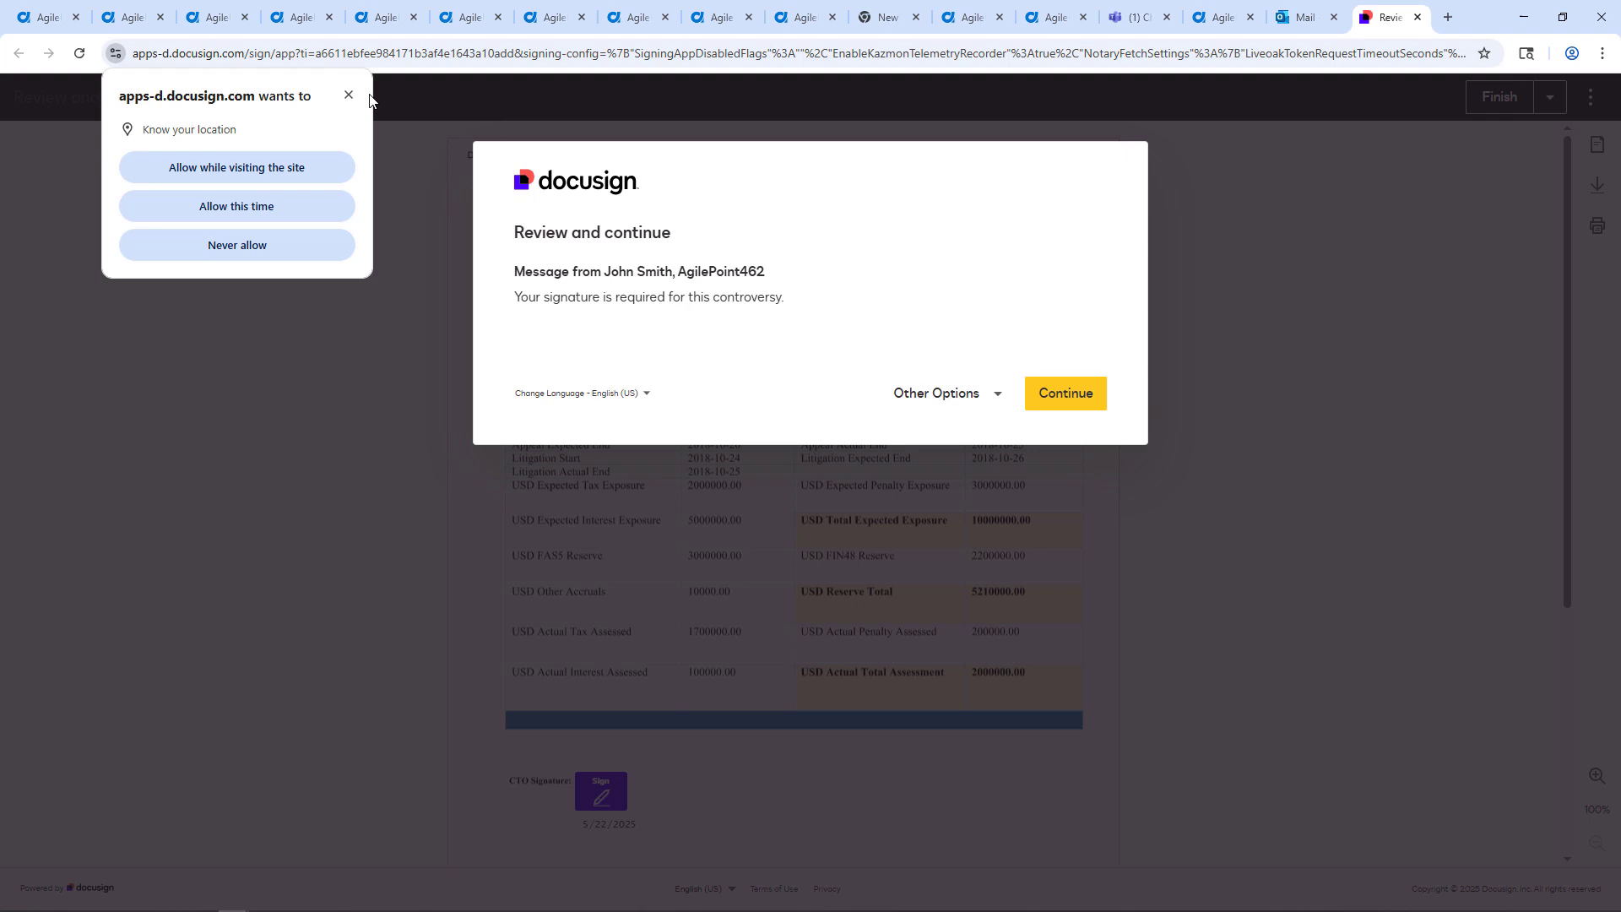
Dismiss the location request, sign the CTO Signature field, finish the Docusign document, and return to the AgilePoint NX home page.
{"action": "left_click", "coordinate": [349, 96]}
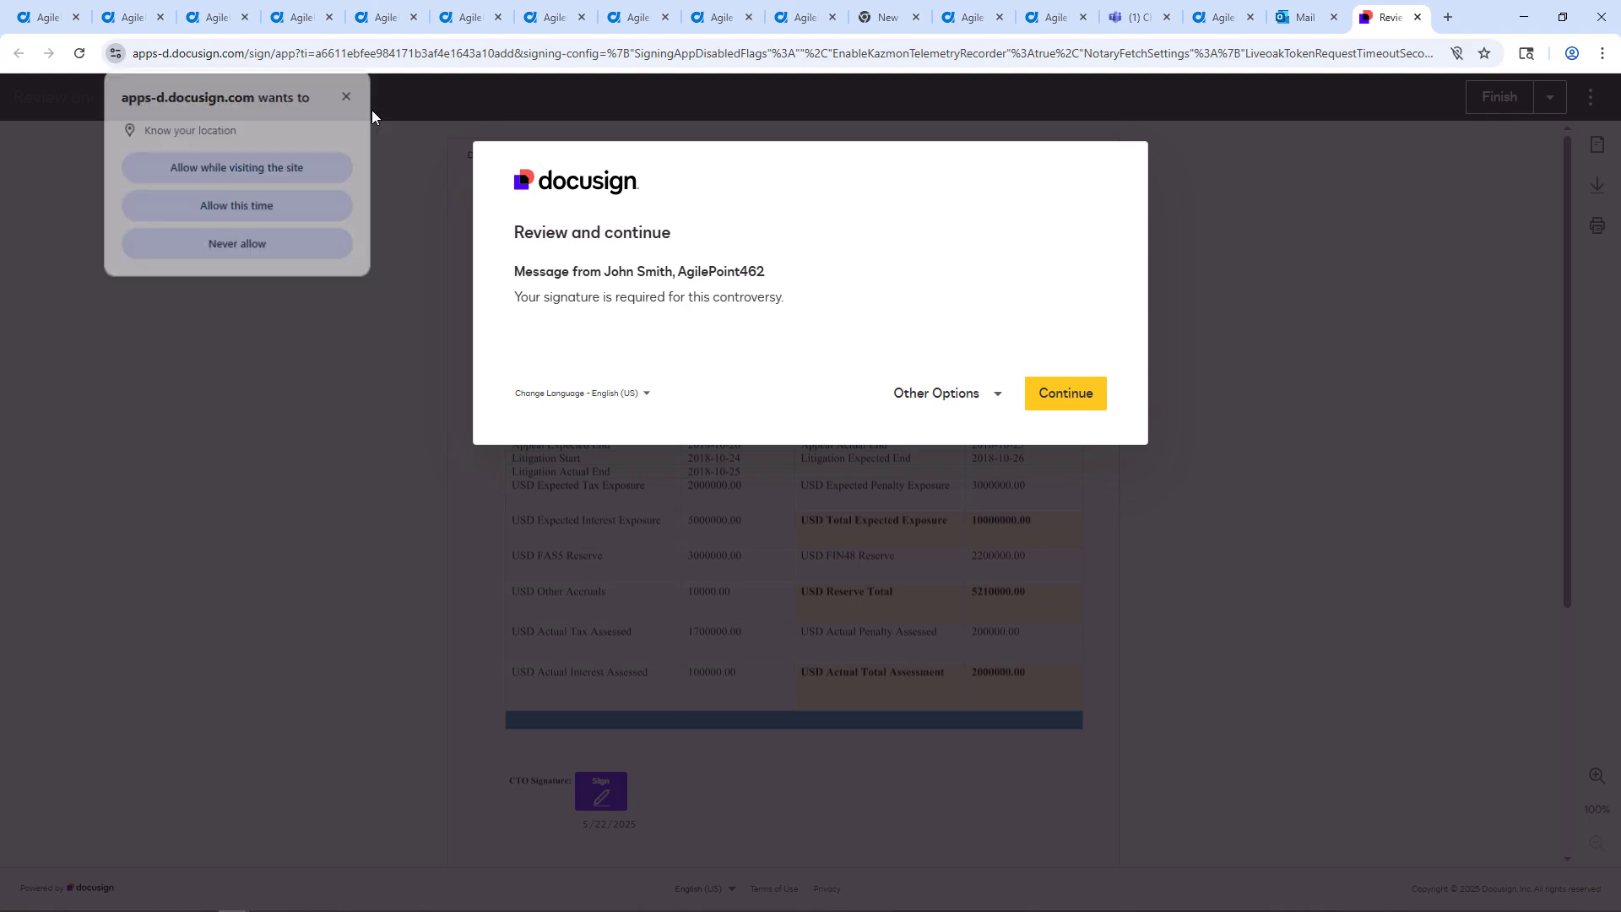
{"action": "left_click", "coordinate": [1083, 398]}
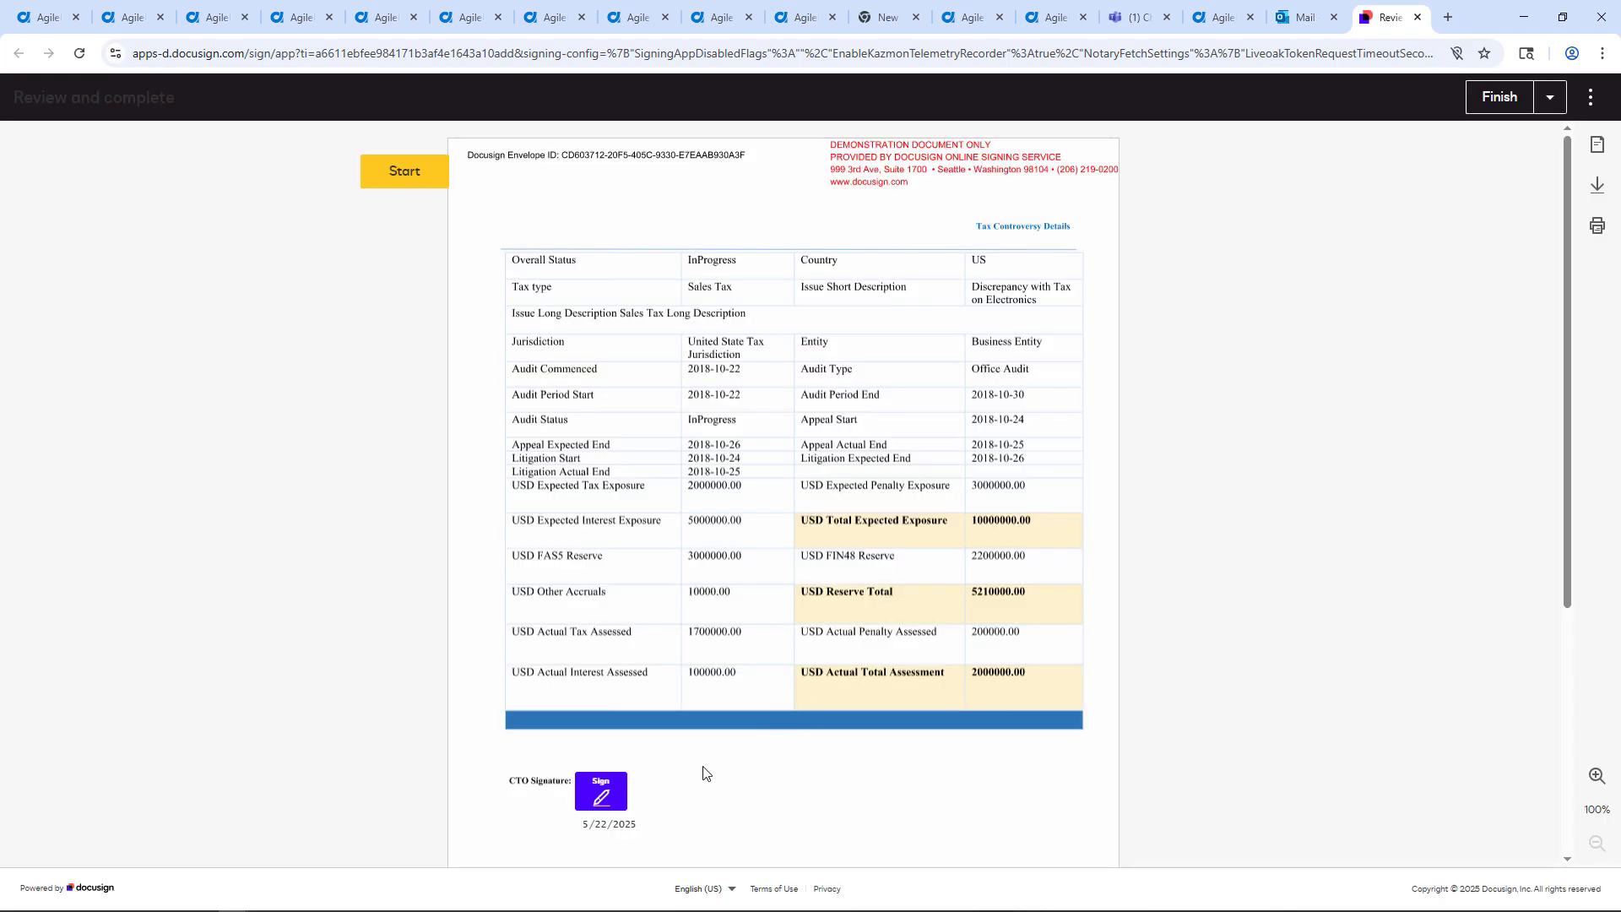
{"action": "left_click", "coordinate": [601, 806]}
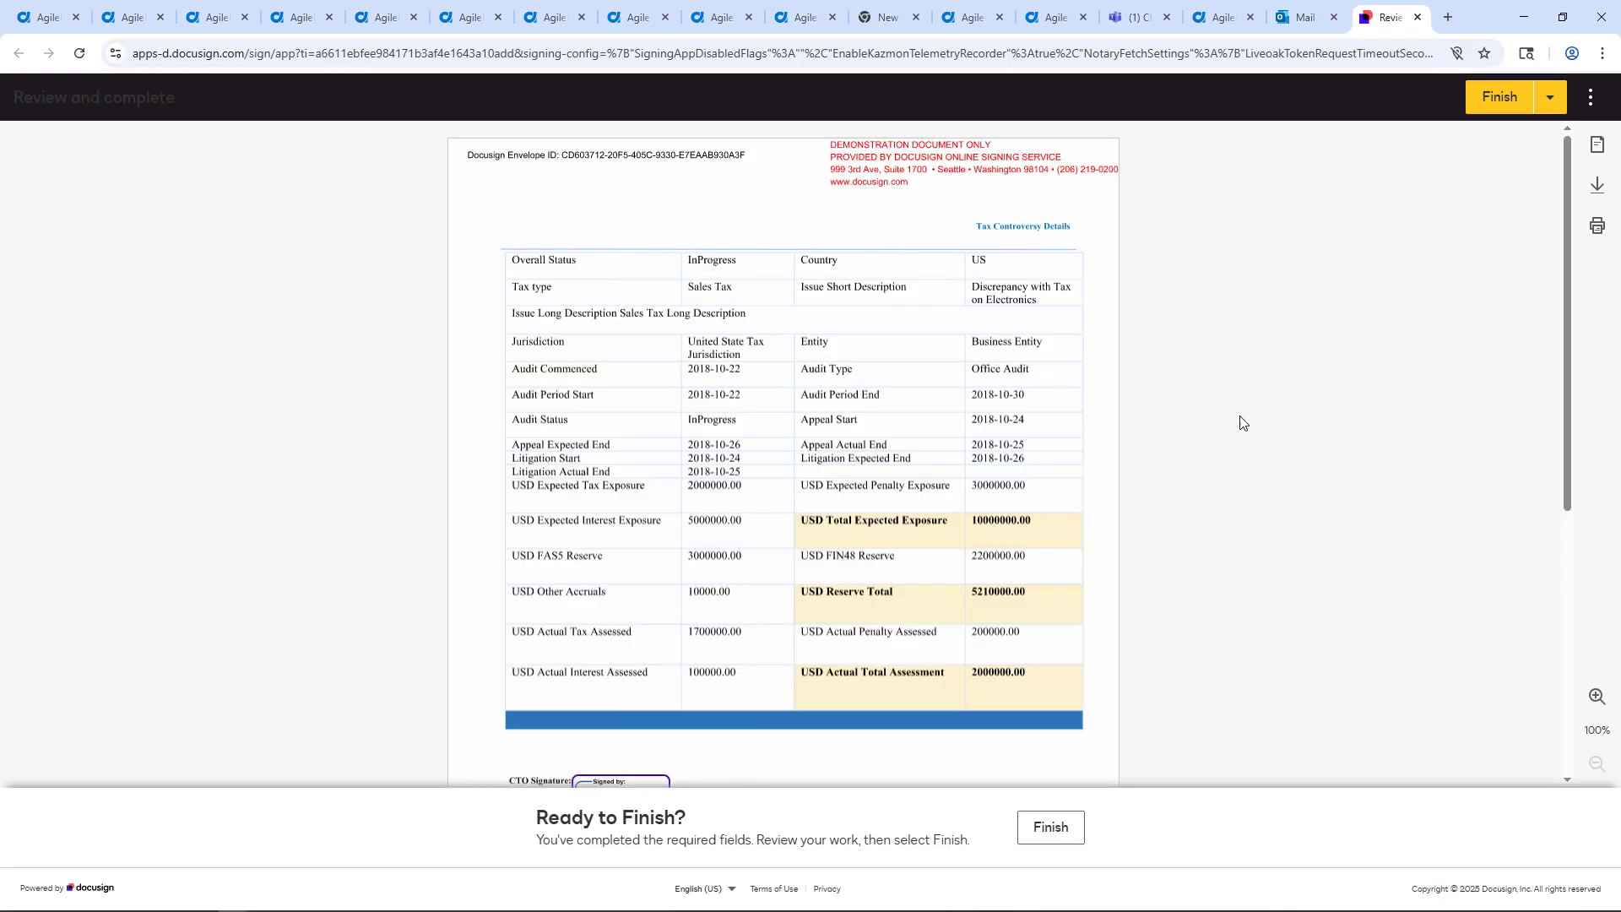
{"action": "left_click", "coordinate": [1048, 827]}
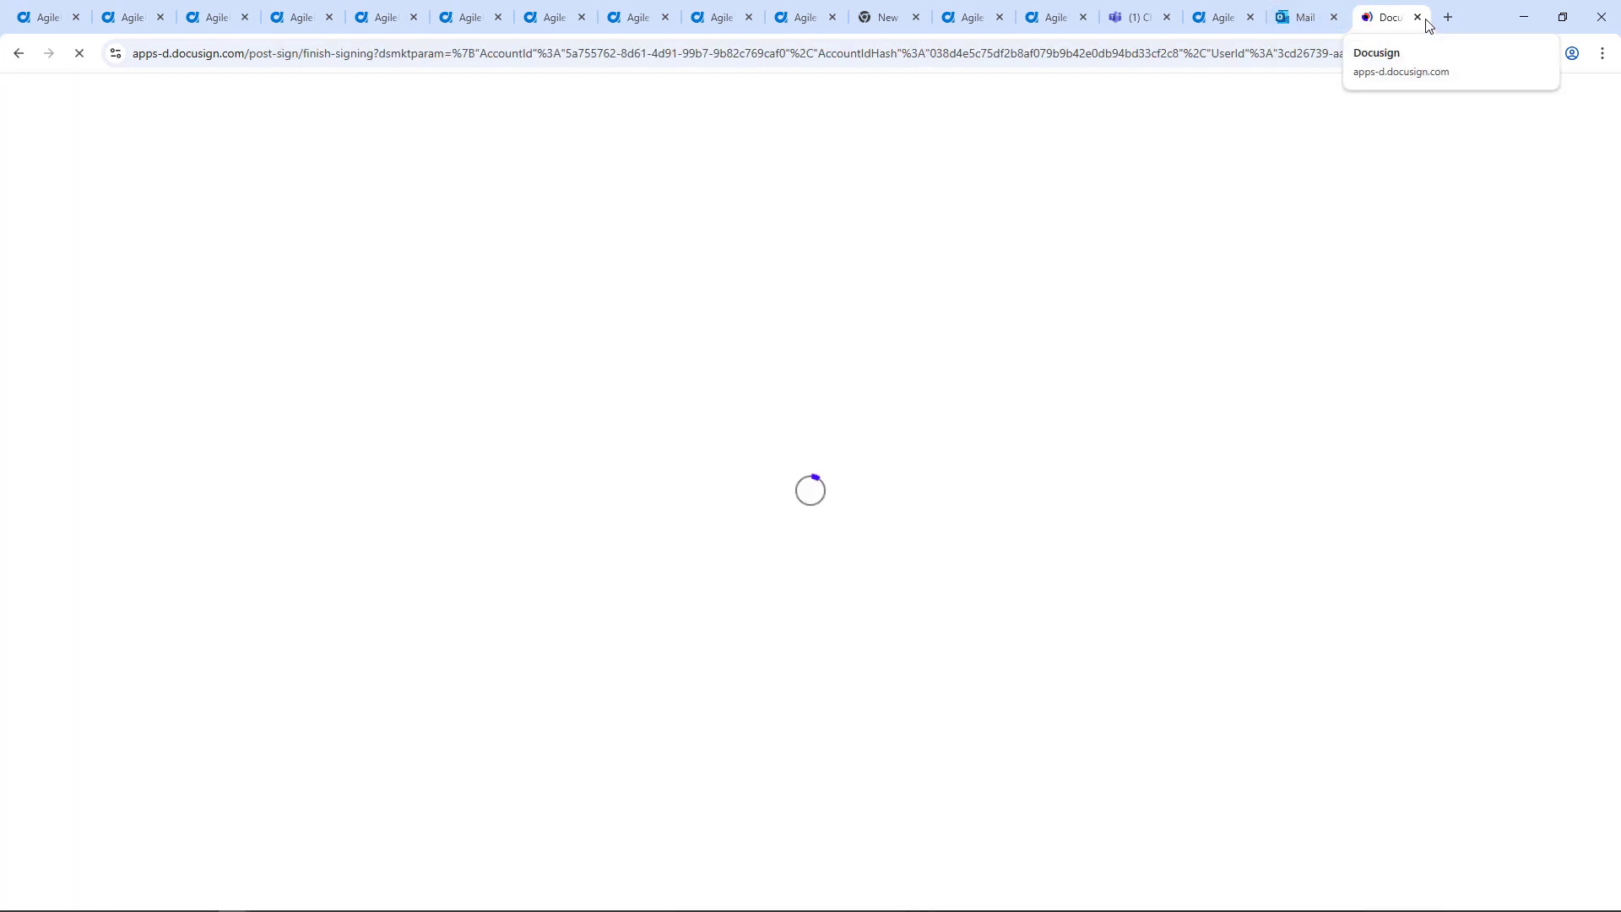
{"action": "left_click", "coordinate": [1420, 18]}
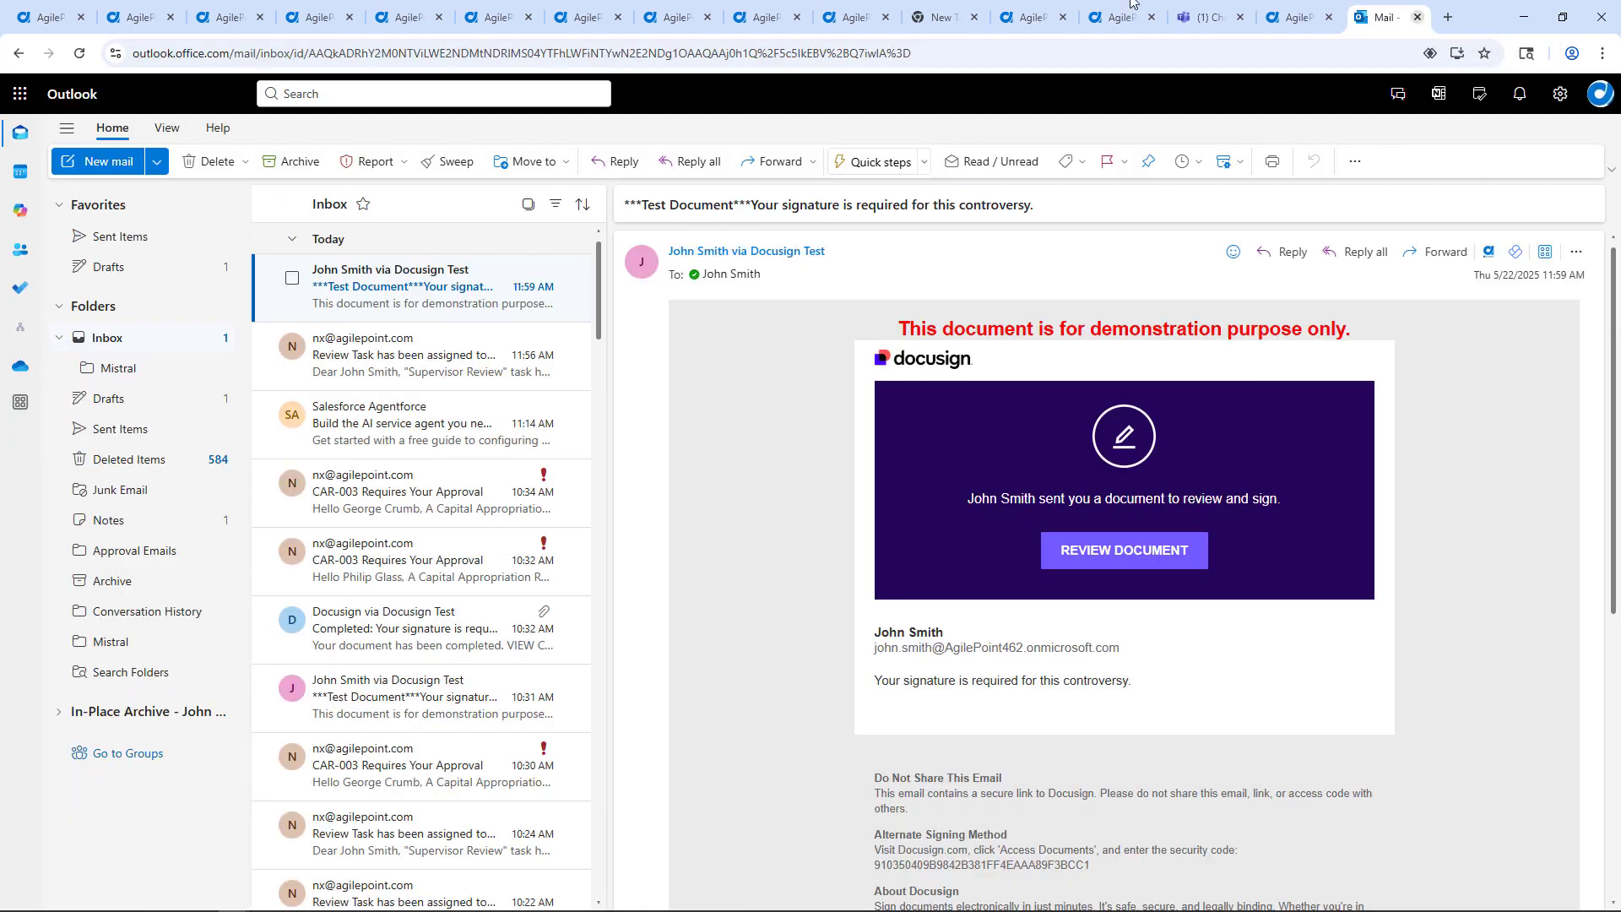
{"action": "left_click", "coordinate": [56, 17]}
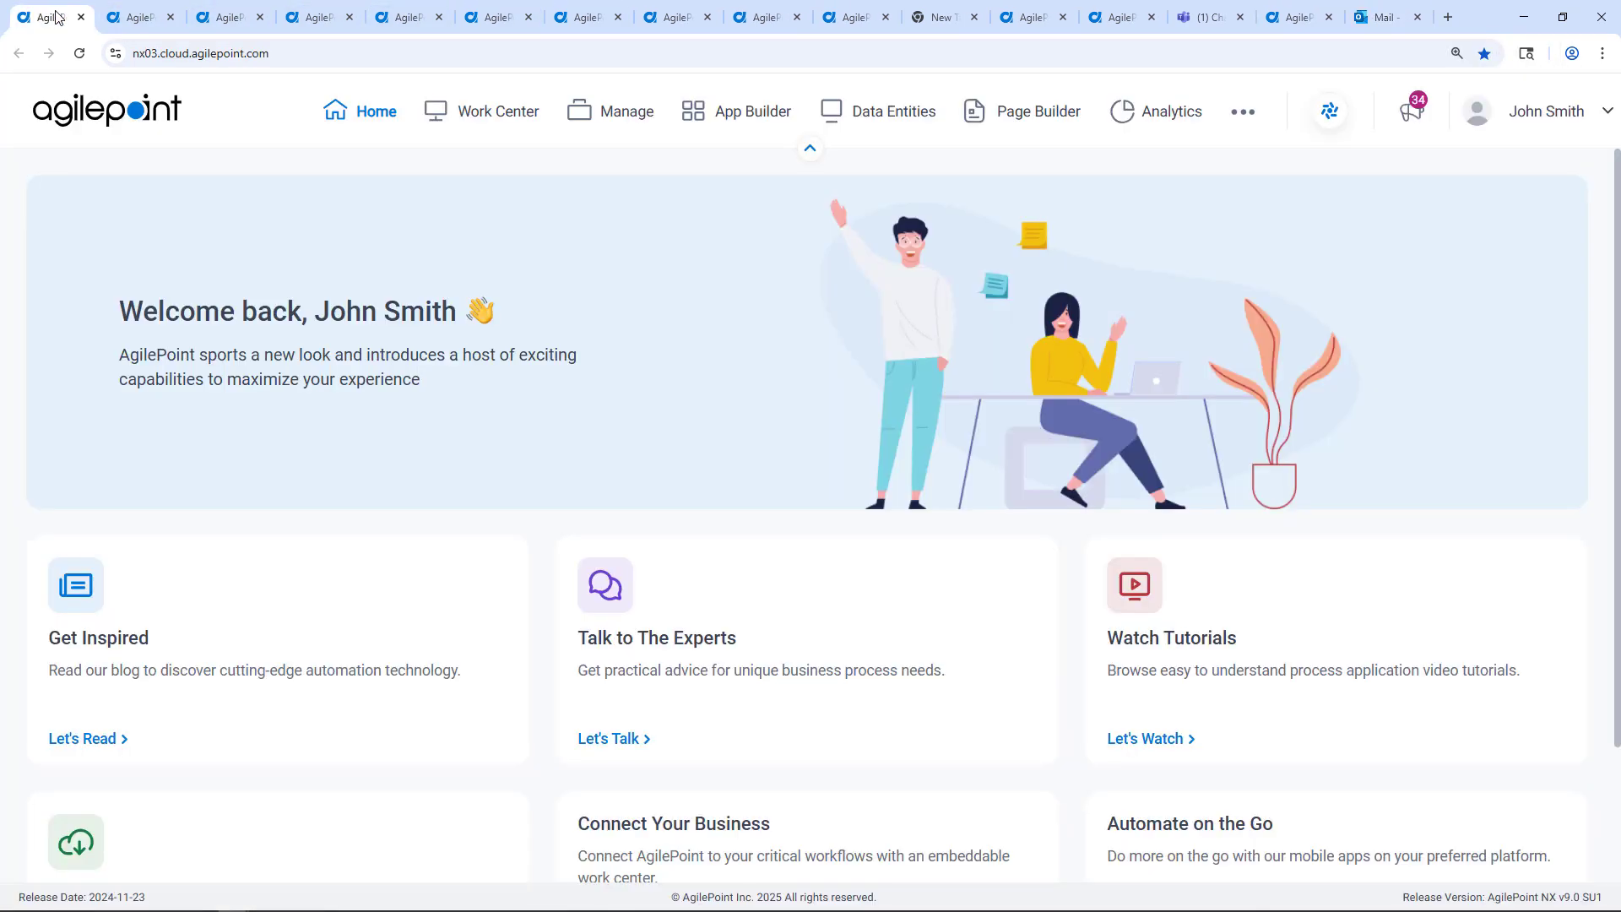